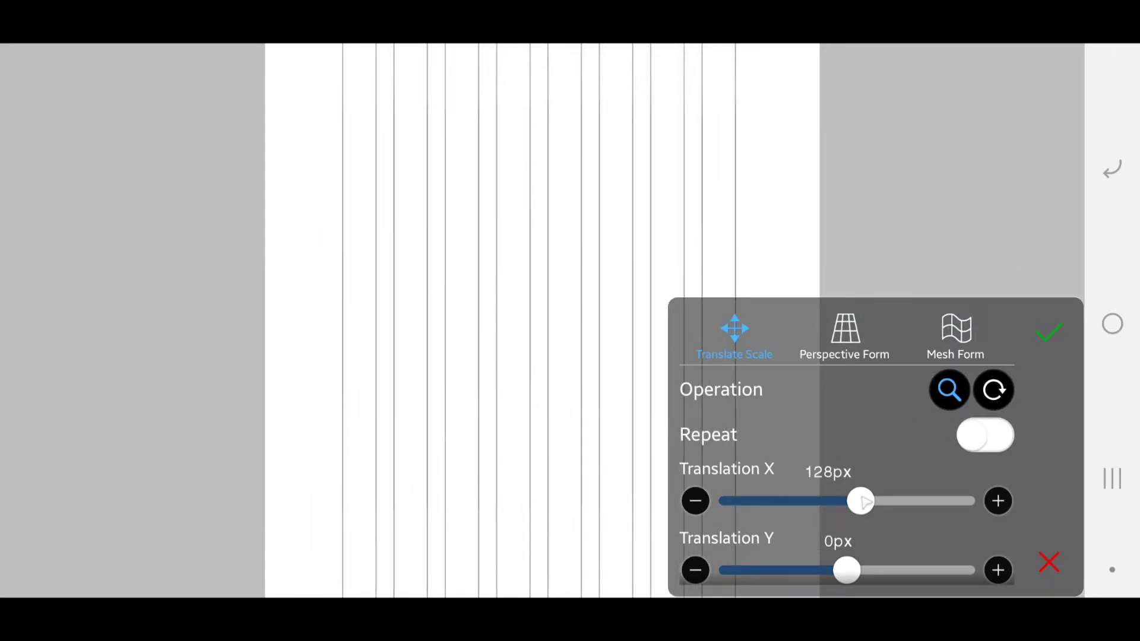
# Nudge the vertical guide lines about 7 px further right and apply the translation
pyautogui.click(998, 501)
pyautogui.click(998, 500)
pyautogui.click(998, 500)
pyautogui.click(998, 501)
pyautogui.click(998, 500)
pyautogui.click(998, 501)
pyautogui.click(998, 500)
pyautogui.click(1050, 331)
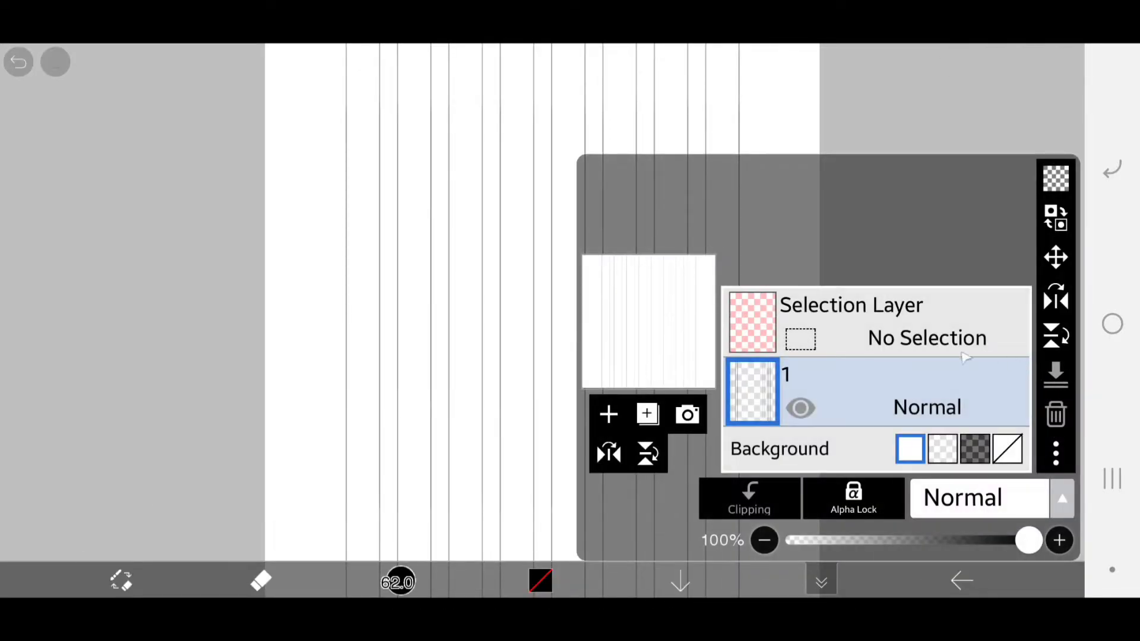
# Paste the copied pair of guide lines and rotate the copy to an angle of 90°
pyautogui.click(994, 147)
pyautogui.click(955, 63)
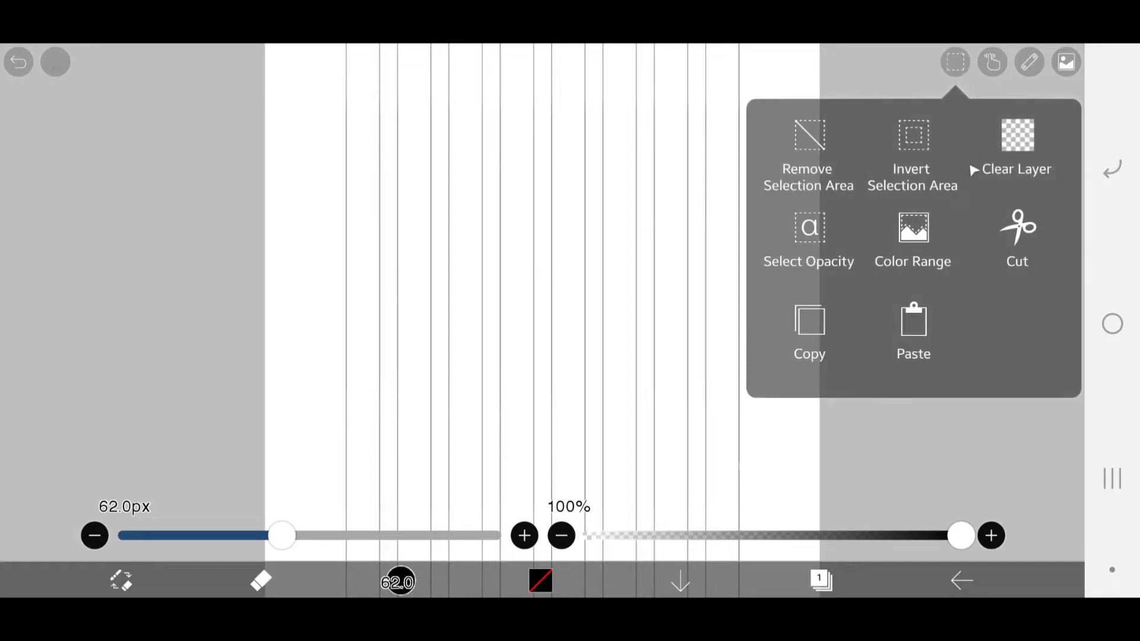
pyautogui.click(914, 330)
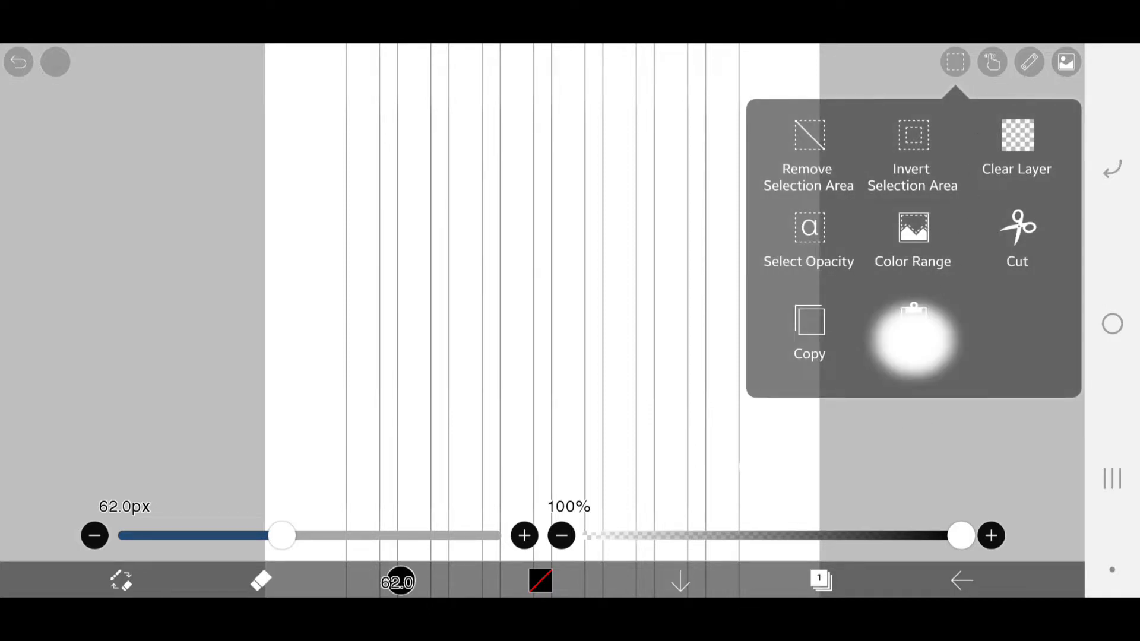
pyautogui.scroll(-5, 880, 511)
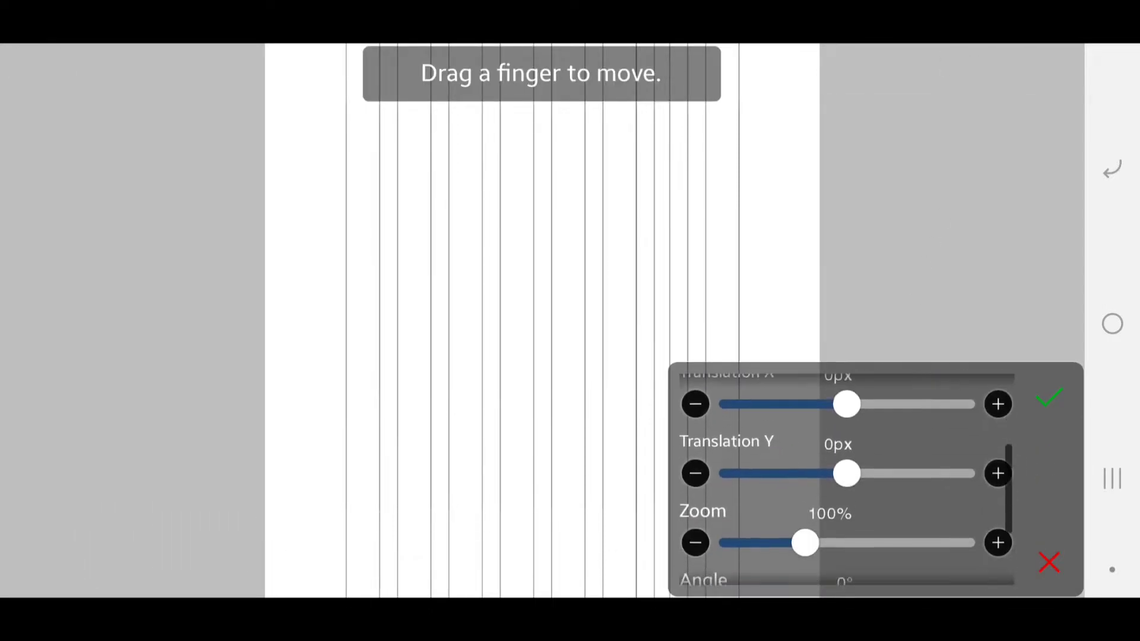
pyautogui.moveTo(848, 497); pyautogui.dragTo(903, 496)
pyautogui.click(997, 497)
pyautogui.click(998, 497)
pyautogui.click(998, 496)
pyautogui.click(998, 496)
pyautogui.click(997, 496)
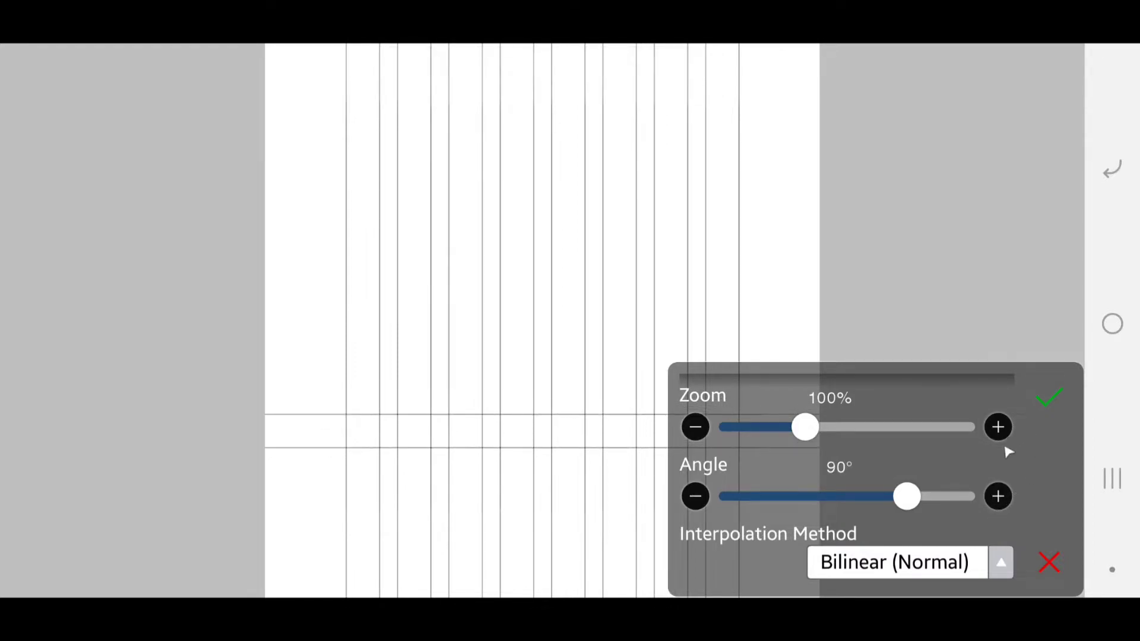
# Move the pasted horizontal line pair to a Translation Y of -636 px and apply the transformation
pyautogui.scroll(5, 935, 407)
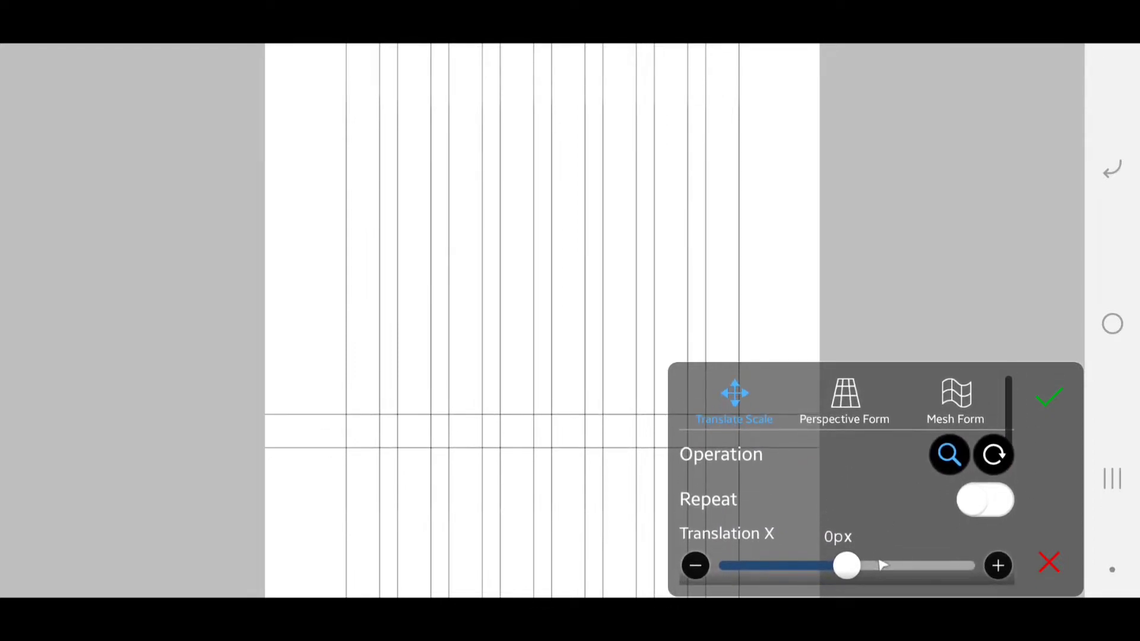
pyautogui.scroll(-3, 872, 521)
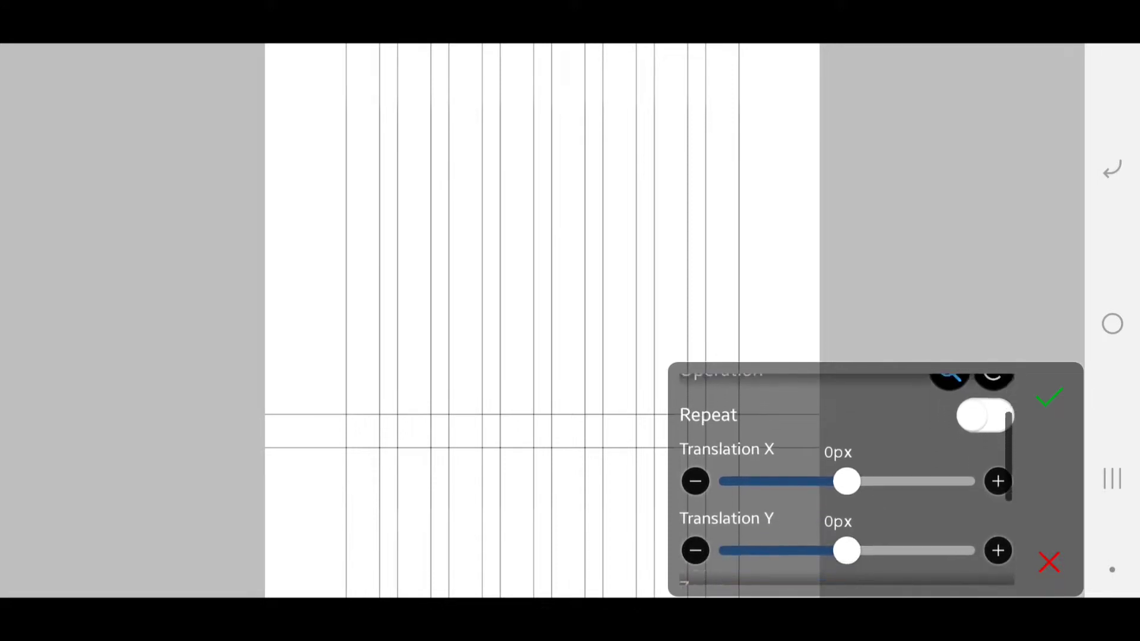
pyautogui.moveTo(847, 505); pyautogui.dragTo(775, 506)
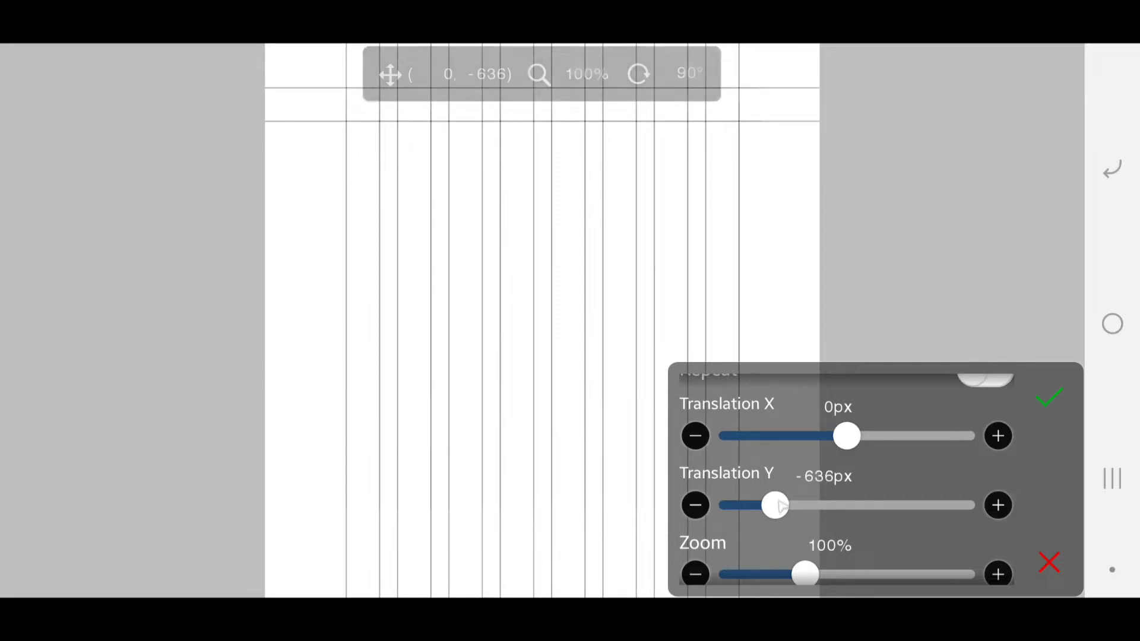
pyautogui.click(1057, 403)
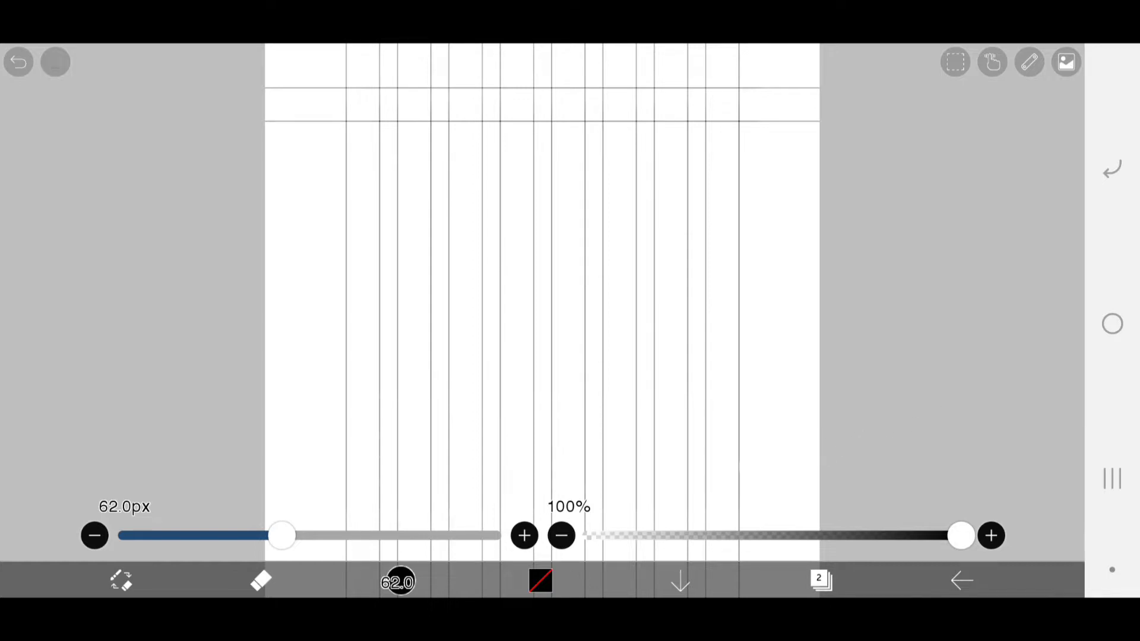
# Merge the horizontal lines on layer 2 down into layer 1 and add a new empty layer above it
pyautogui.click(821, 580)
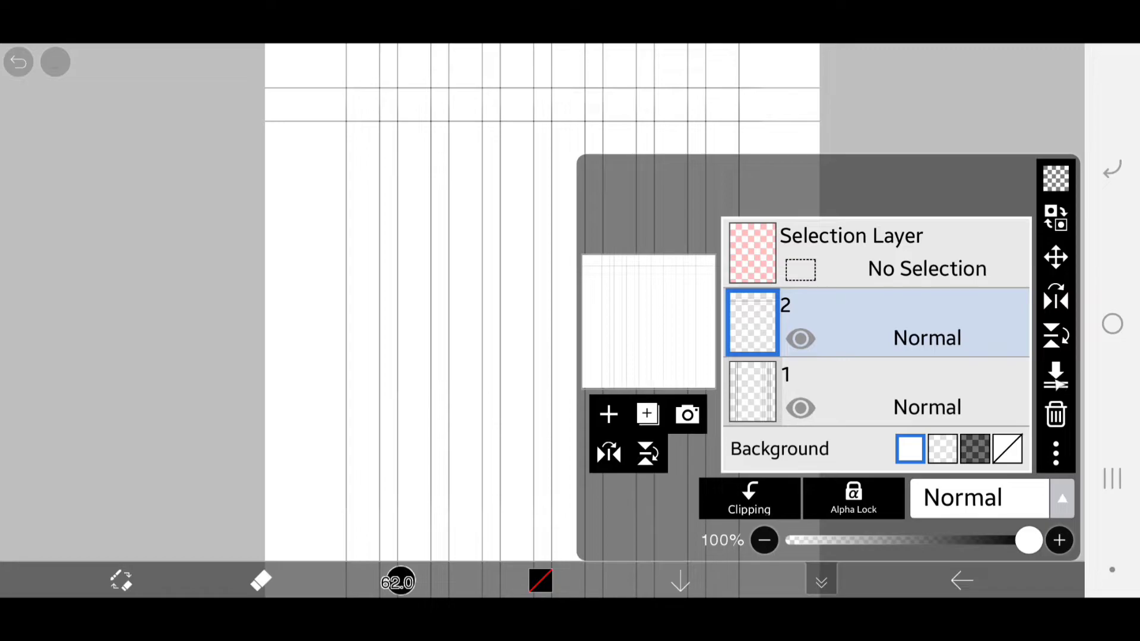
pyautogui.click(1055, 375)
pyautogui.click(613, 414)
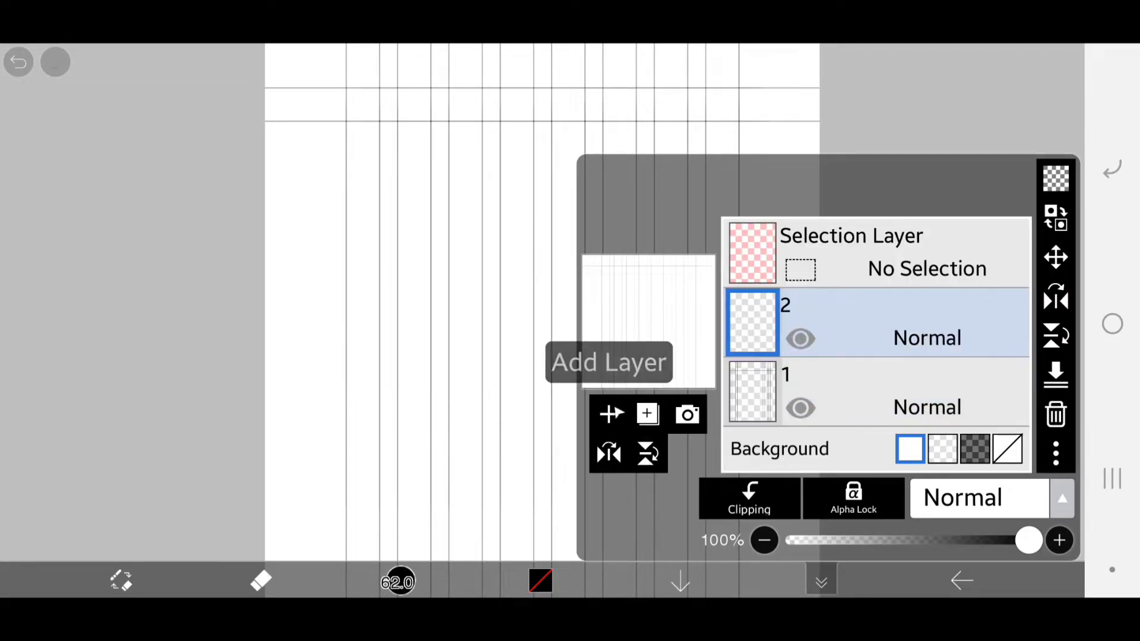
pyautogui.click(516, 363)
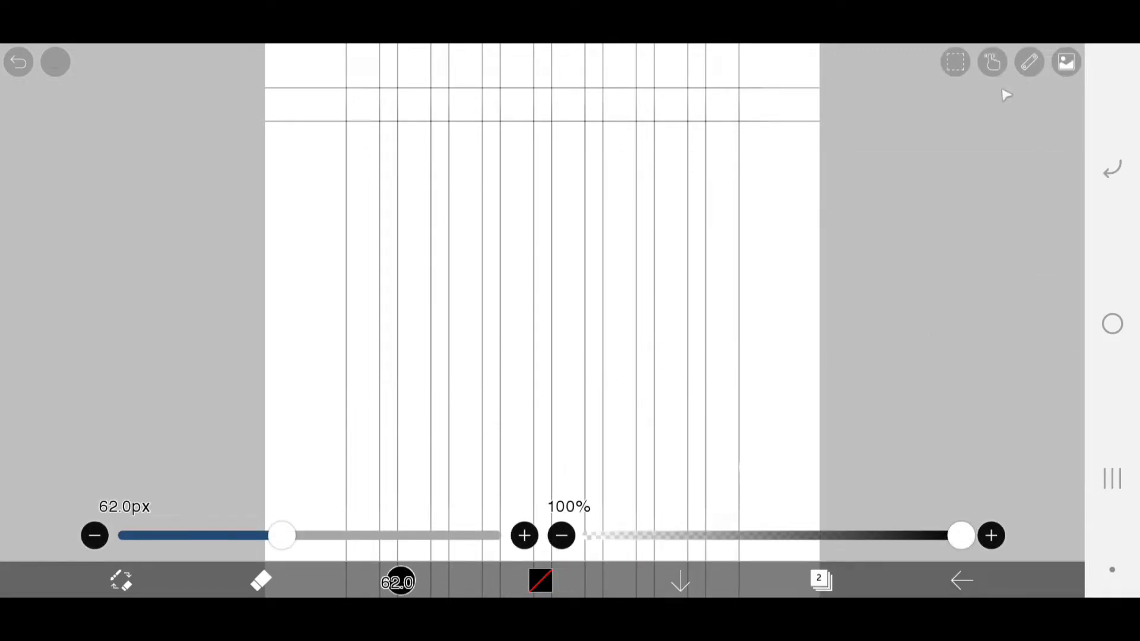
# Activate the straight ruler and move it off the canvas into the empty area beside it
pyautogui.click(955, 62)
pyautogui.click(1029, 62)
pyautogui.click(906, 144)
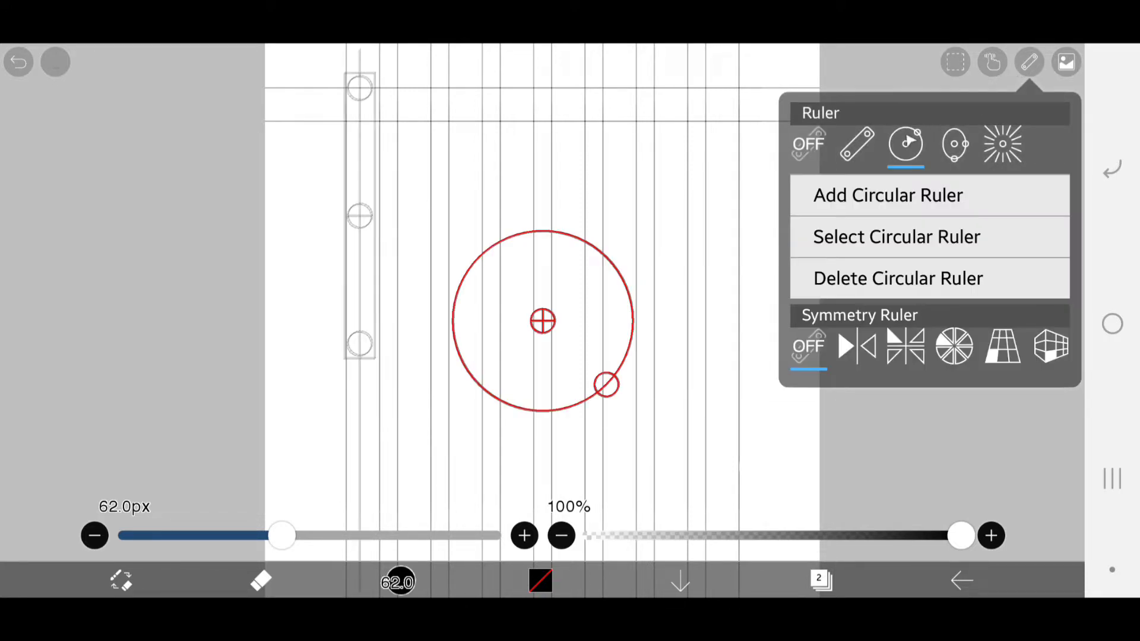
pyautogui.click(857, 144)
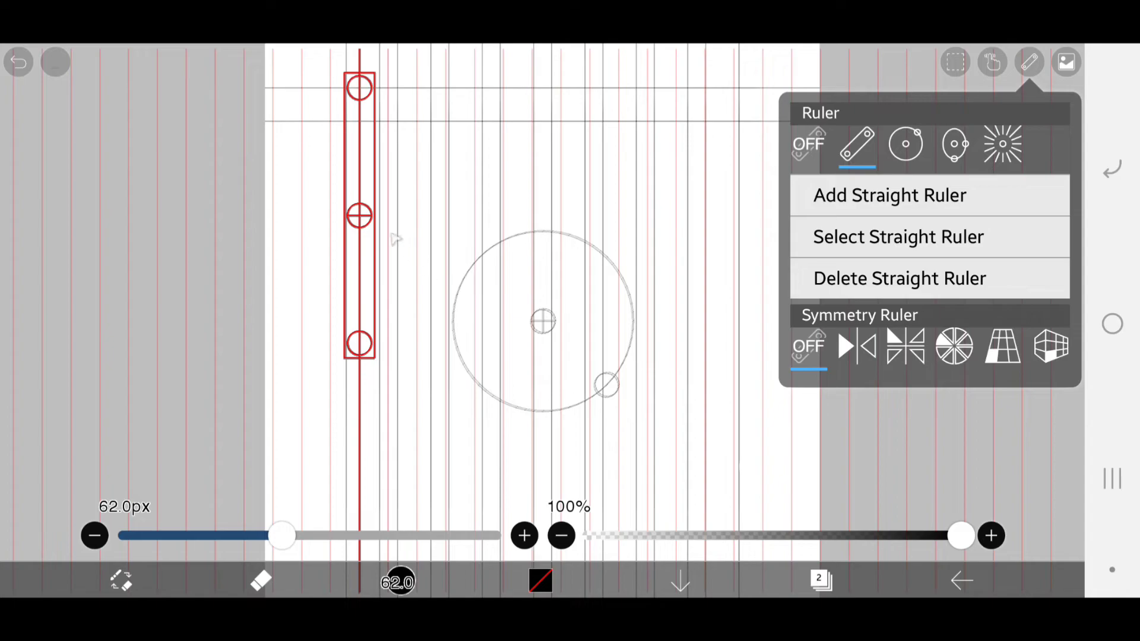
pyautogui.click(1029, 62)
pyautogui.moveTo(359, 216); pyautogui.dragTo(113, 298)
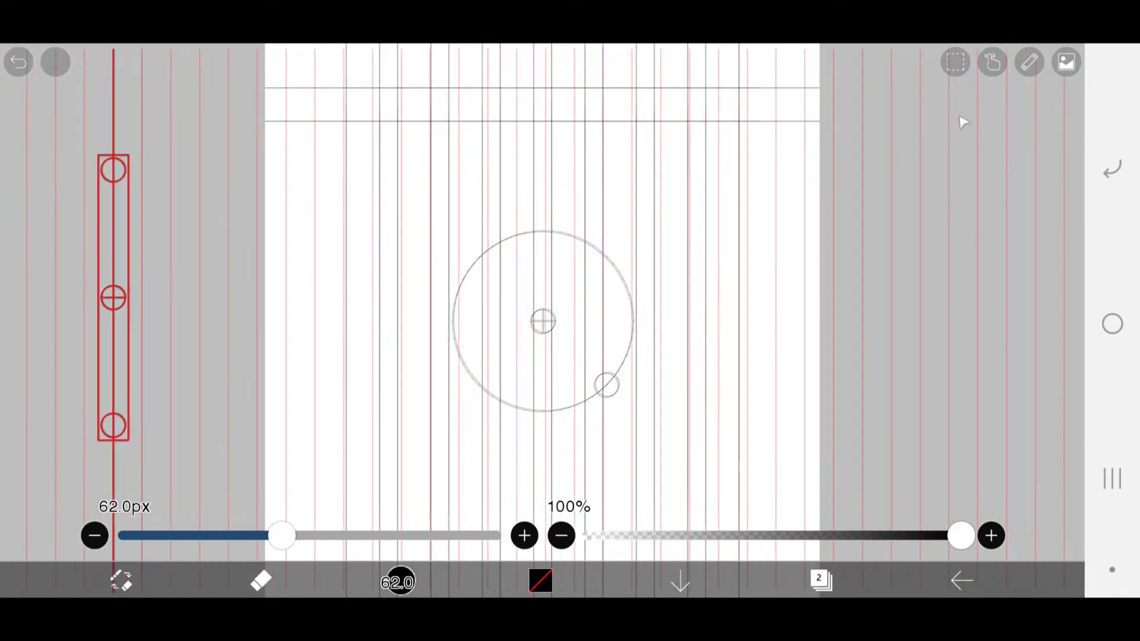
# Activate the circular ruler, centre it between the vertical guides below the upper horizontal line, and enlarge it slightly past the outermost guides
pyautogui.click(956, 62)
pyautogui.click(1029, 62)
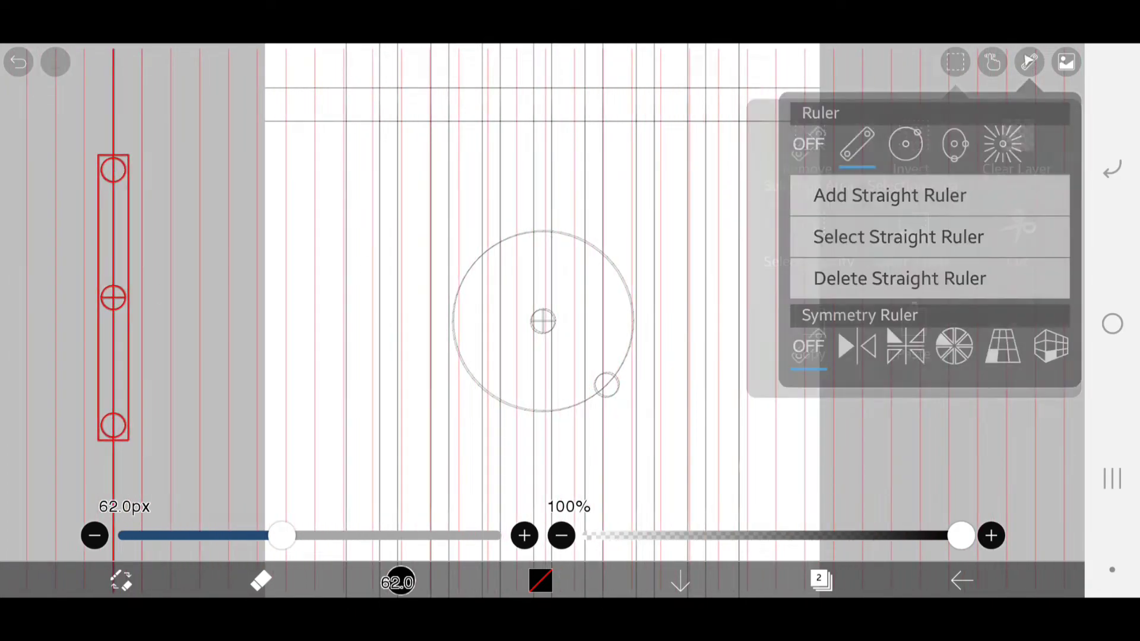
pyautogui.click(905, 144)
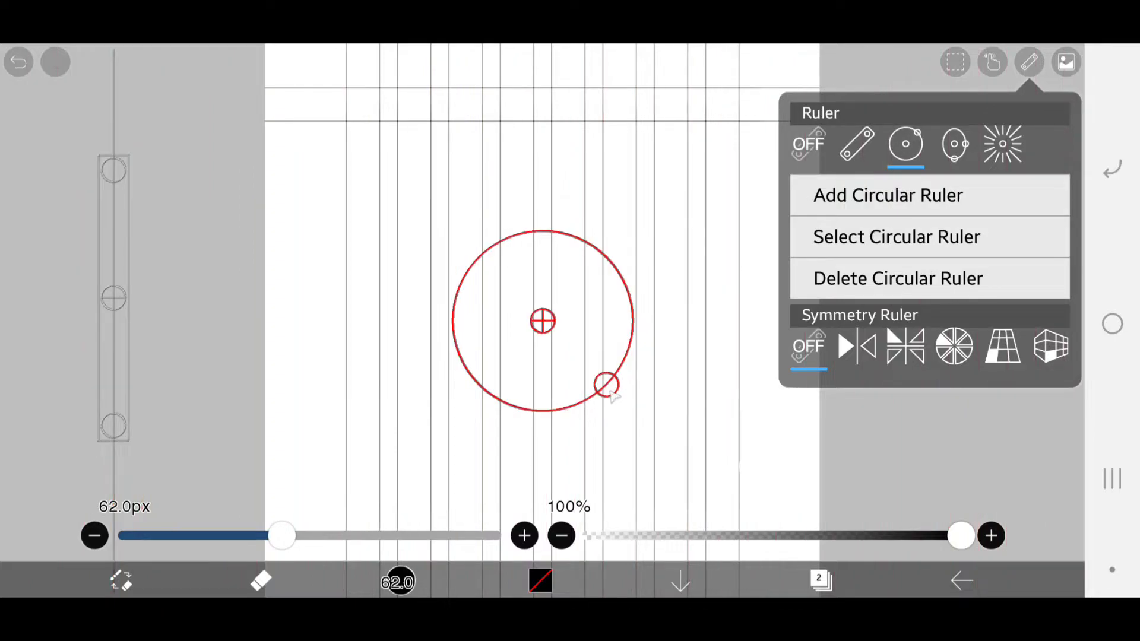
pyautogui.moveTo(606, 385); pyautogui.dragTo(657, 445)
pyautogui.moveTo(542, 321); pyautogui.dragTo(542, 254)
pyautogui.moveTo(656, 379); pyautogui.dragTo(677, 400)
pyautogui.moveTo(545, 273); pyautogui.dragTo(543, 300)
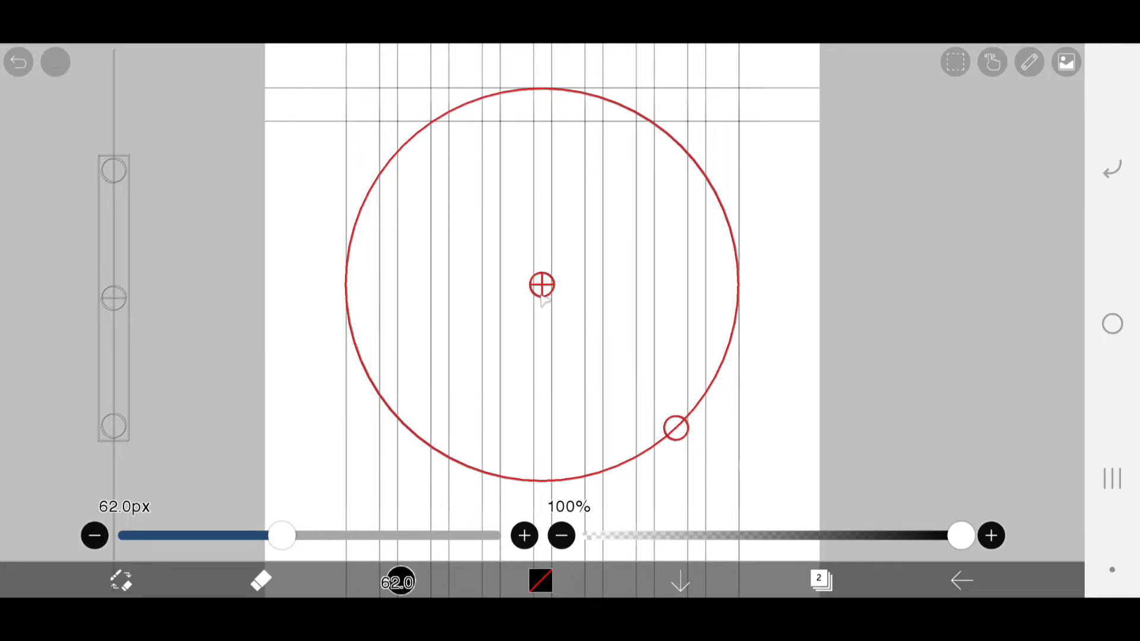
pyautogui.moveTo(703, 424); pyautogui.dragTo(715, 436)
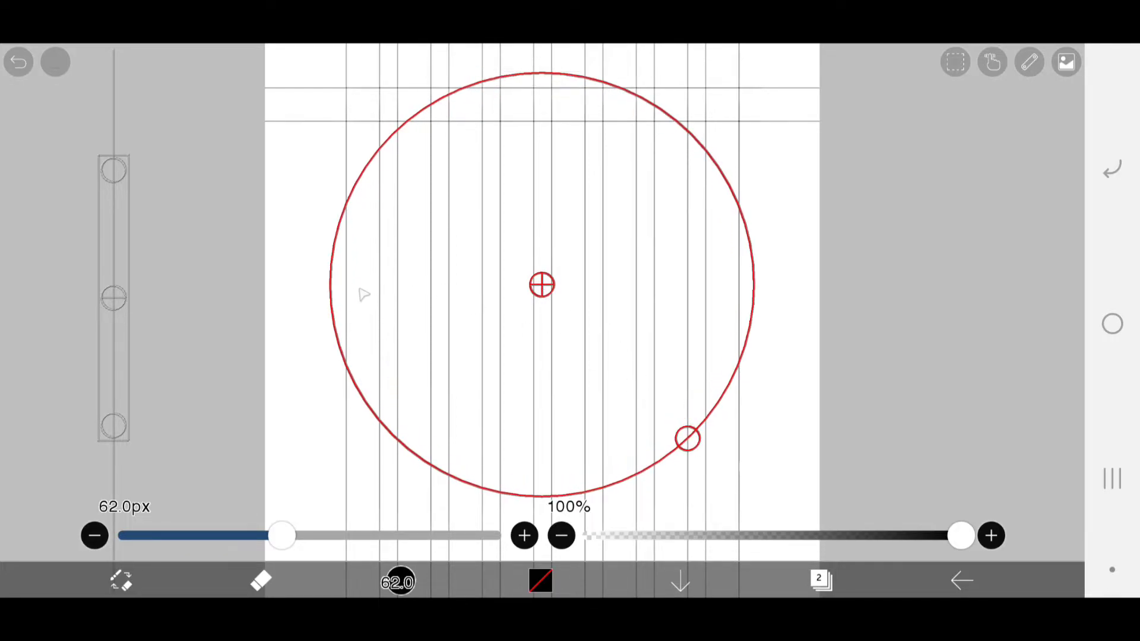
# Switch to the brush at 1 px and draw two concentric circles along the circular ruler, touching the two outermost guides on each side
pyautogui.moveTo(350, 300); pyautogui.dragTo(565, 283)
pyautogui.click(18, 62)
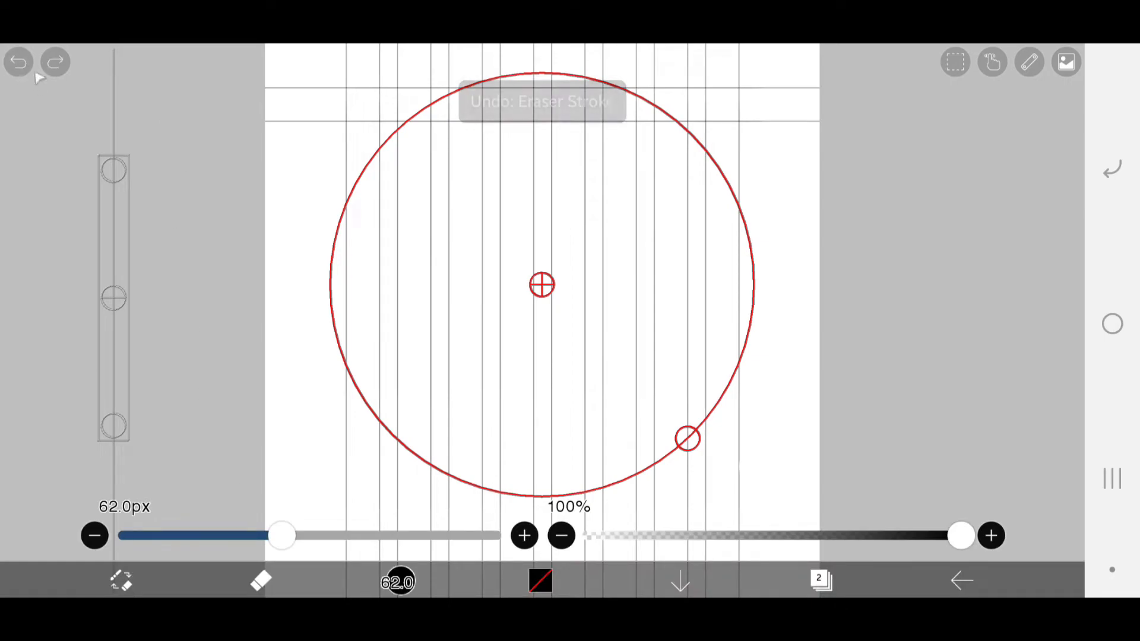
pyautogui.click(261, 580)
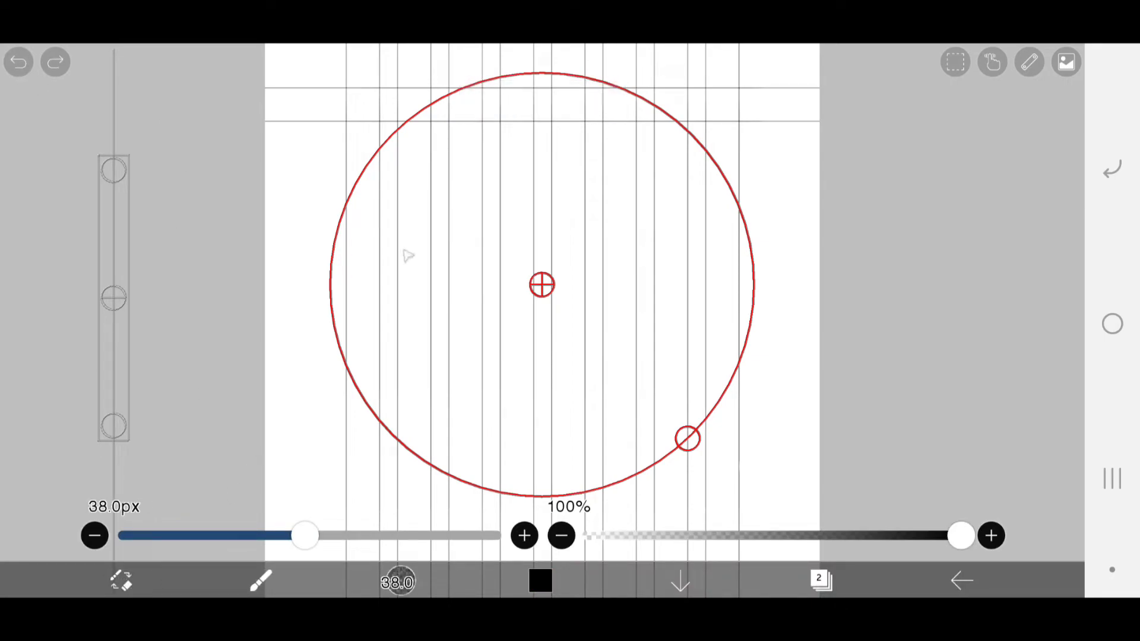
pyautogui.moveTo(346, 269)
pyautogui.mouseDown()
pyautogui.moveTo(382, 396)
pyautogui.moveTo(730, 342)
pyautogui.mouseUp()
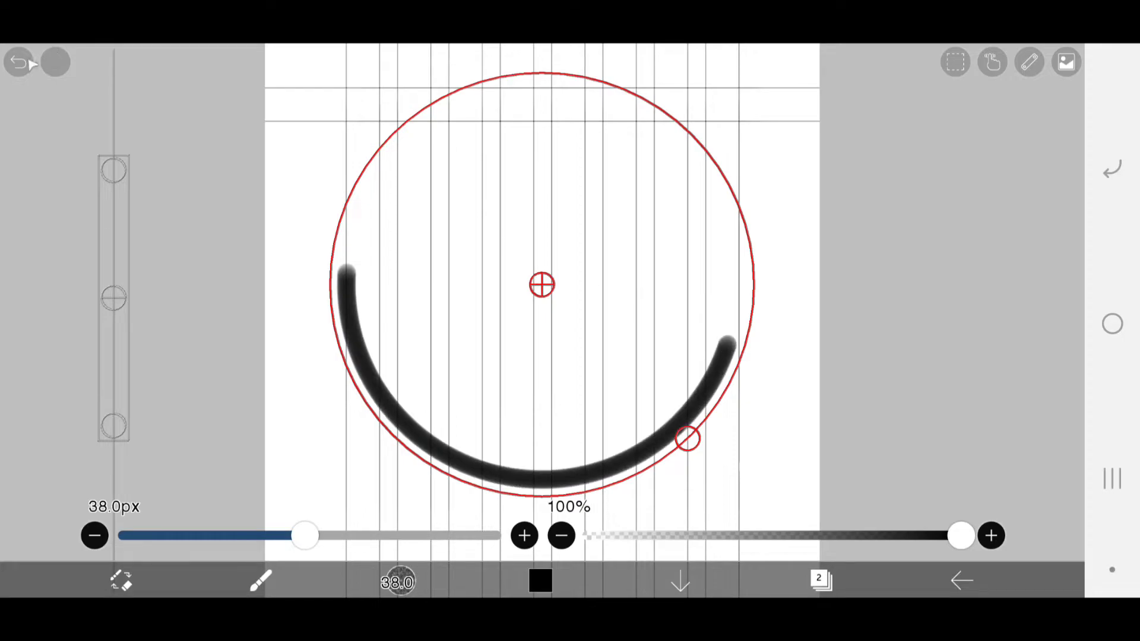
pyautogui.hotkey('ctrl', 'z')
pyautogui.moveTo(308, 536); pyautogui.dragTo(124, 537)
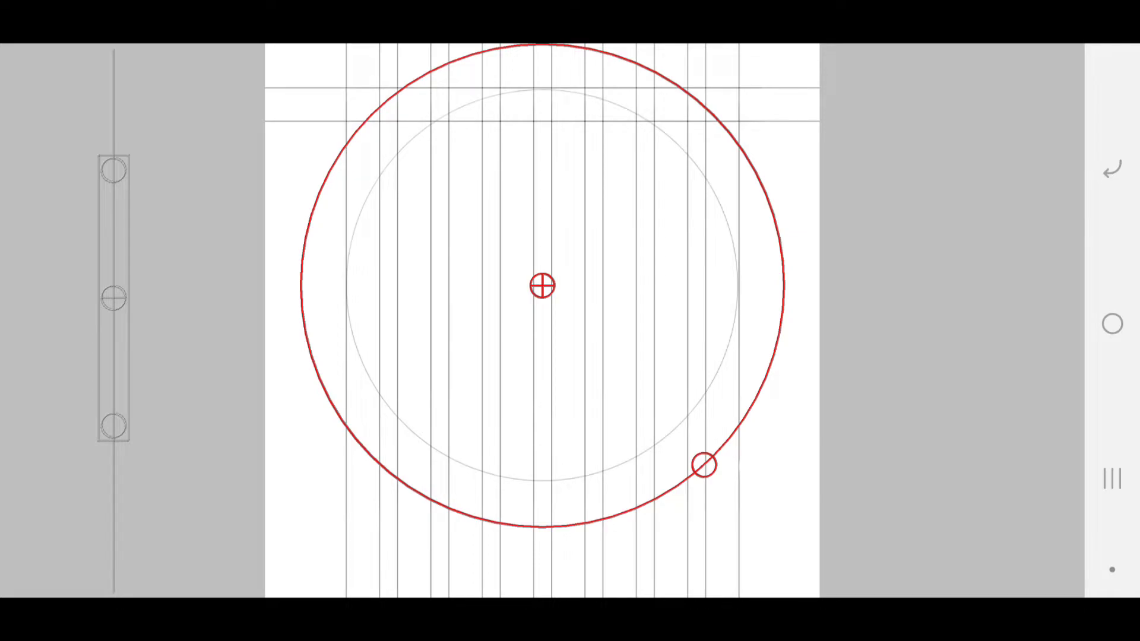
pyautogui.hotkey('ctrl', 'z')
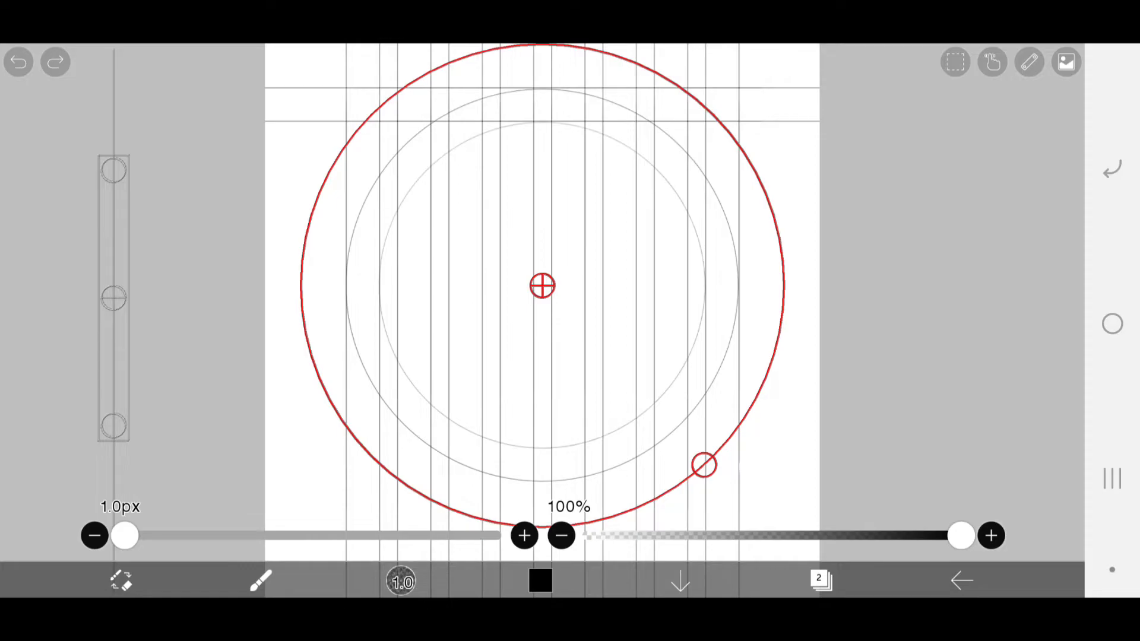
# Shift the circles on layer 2 to Translation X 1 px and Translation Y -3 px and apply the transformation
pyautogui.click(821, 580)
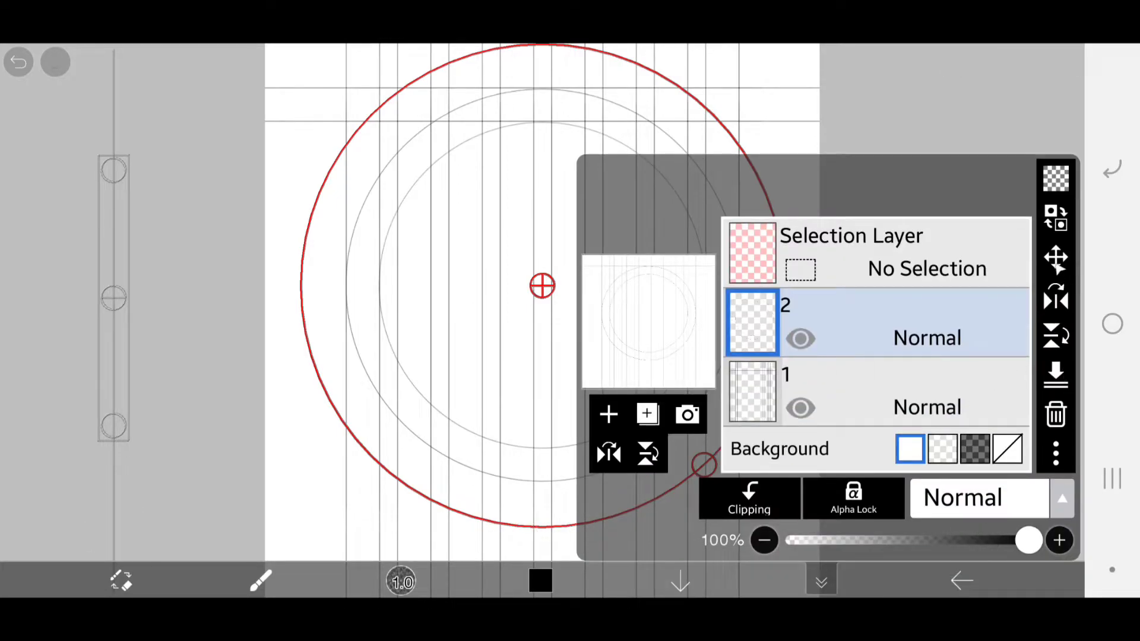
pyautogui.click(1055, 258)
pyautogui.click(998, 502)
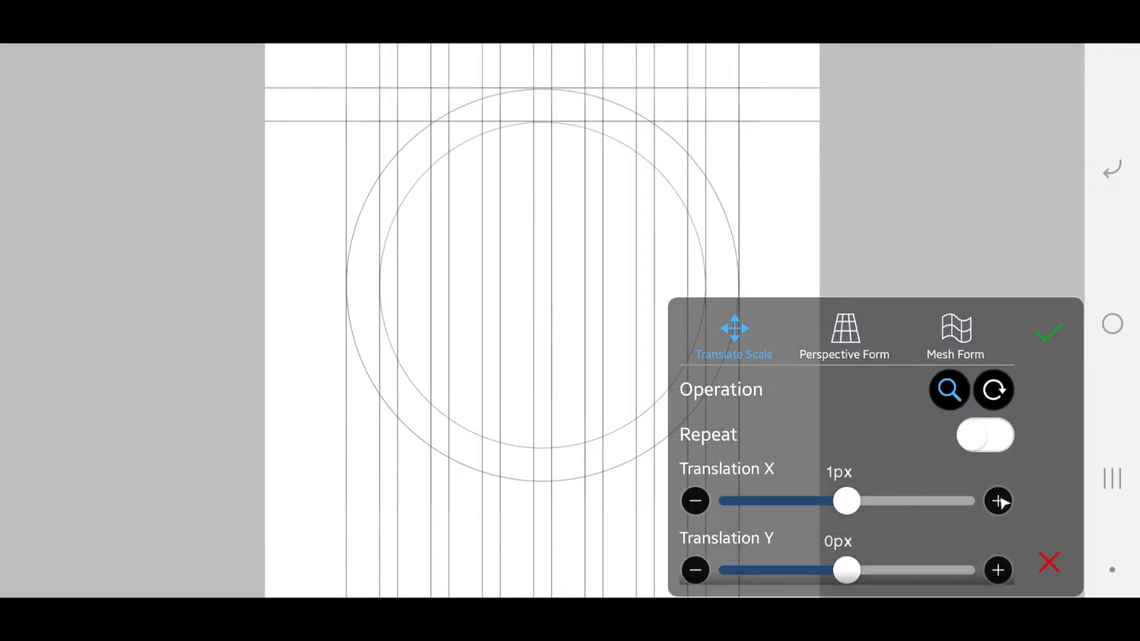
pyautogui.click(998, 570)
pyautogui.click(998, 570)
pyautogui.click(696, 570)
pyautogui.click(696, 570)
pyautogui.click(696, 570)
pyautogui.click(696, 570)
pyautogui.click(696, 570)
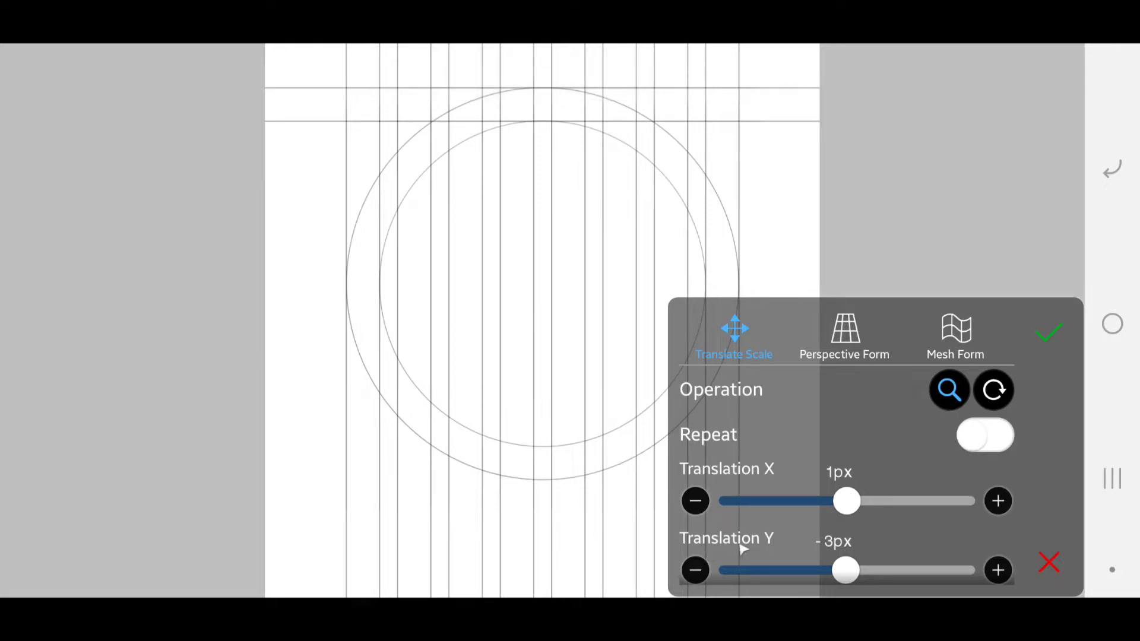
pyautogui.click(1051, 343)
pyautogui.click(928, 122)
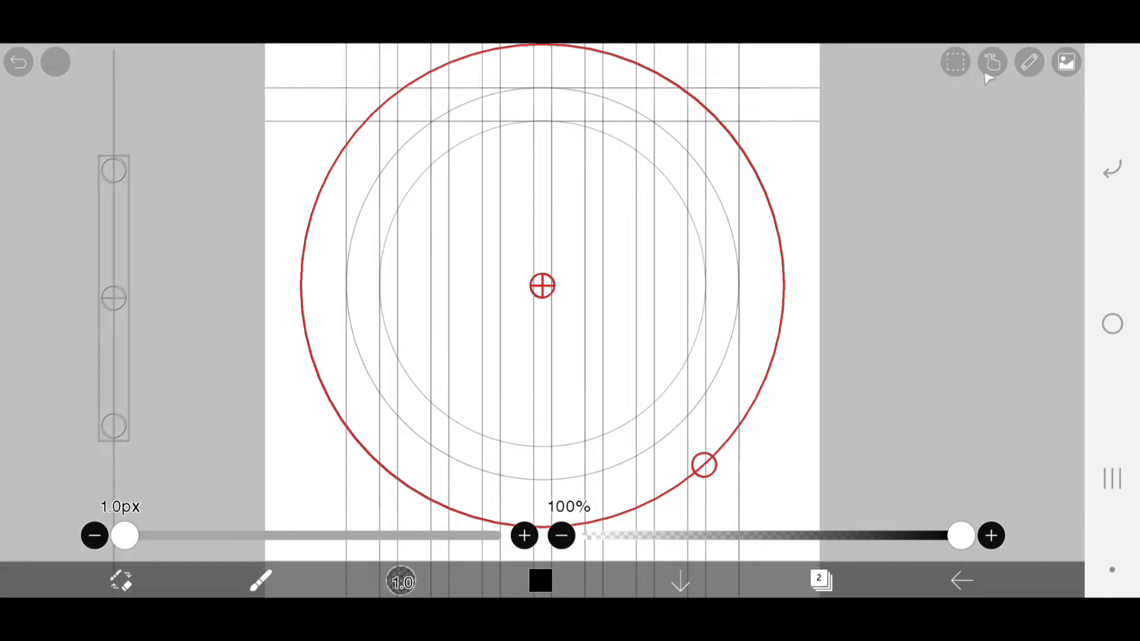
# Turn off the circular ruler so that no drawing ruler is active
pyautogui.click(1029, 62)
pyautogui.click(811, 148)
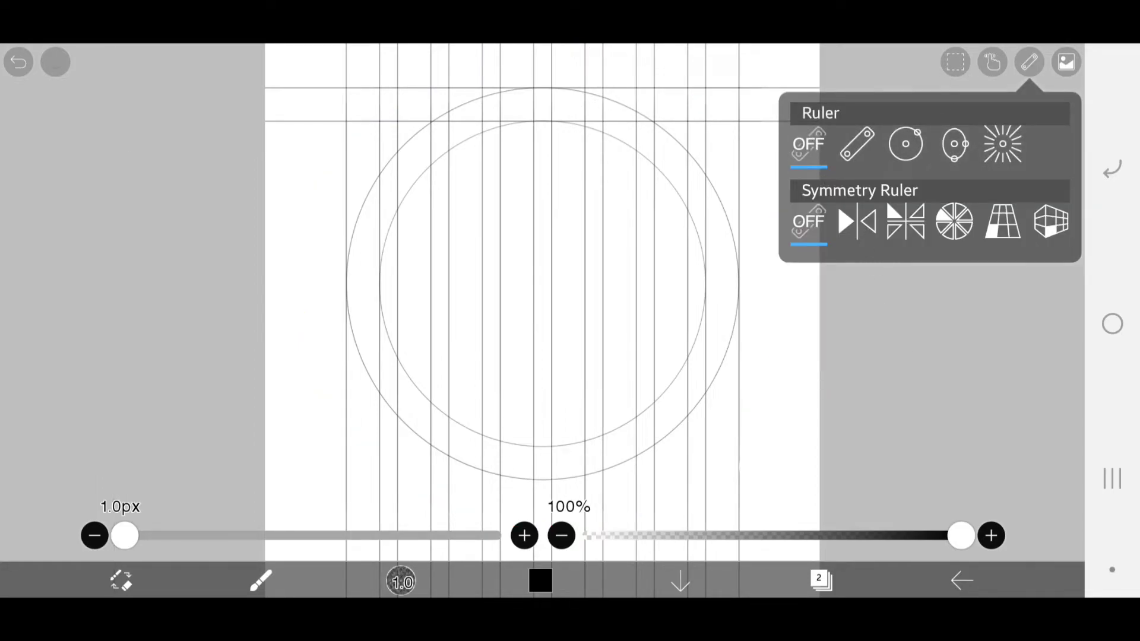
pyautogui.click(951, 288)
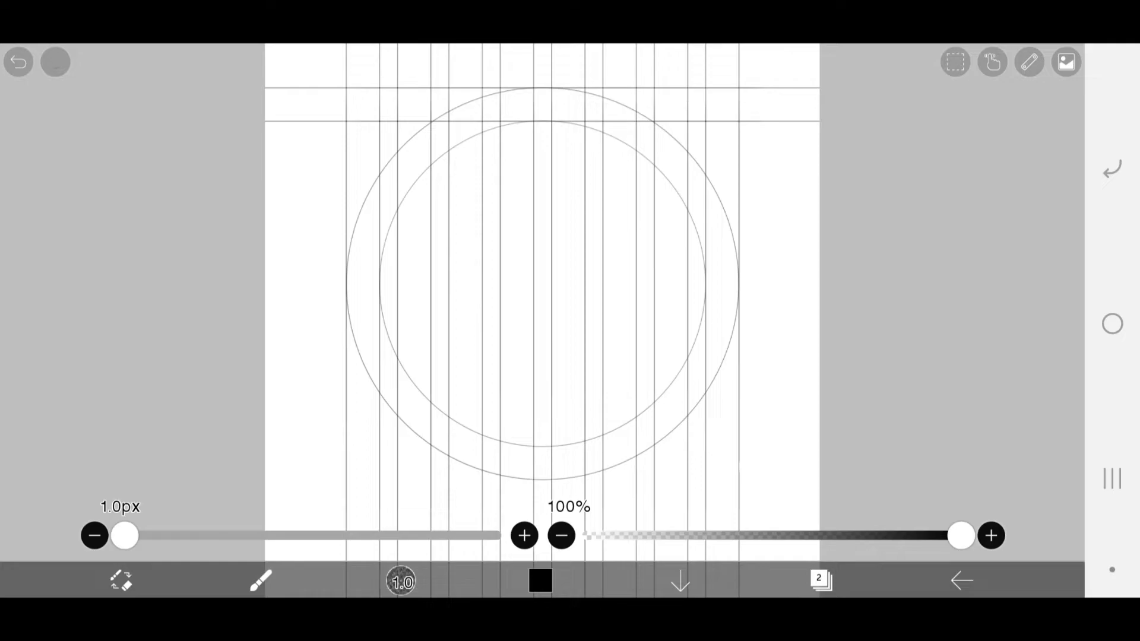
# Paste the copied pair of guide lines over the circles and rotate the copy to an angle of -60°
pyautogui.click(953, 66)
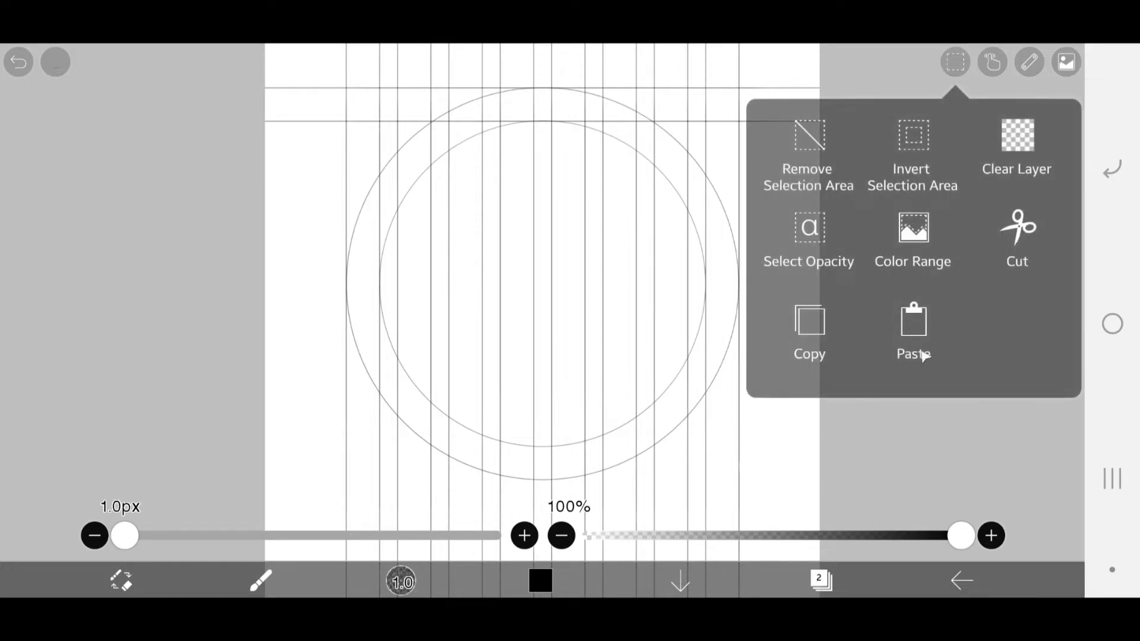
pyautogui.click(915, 332)
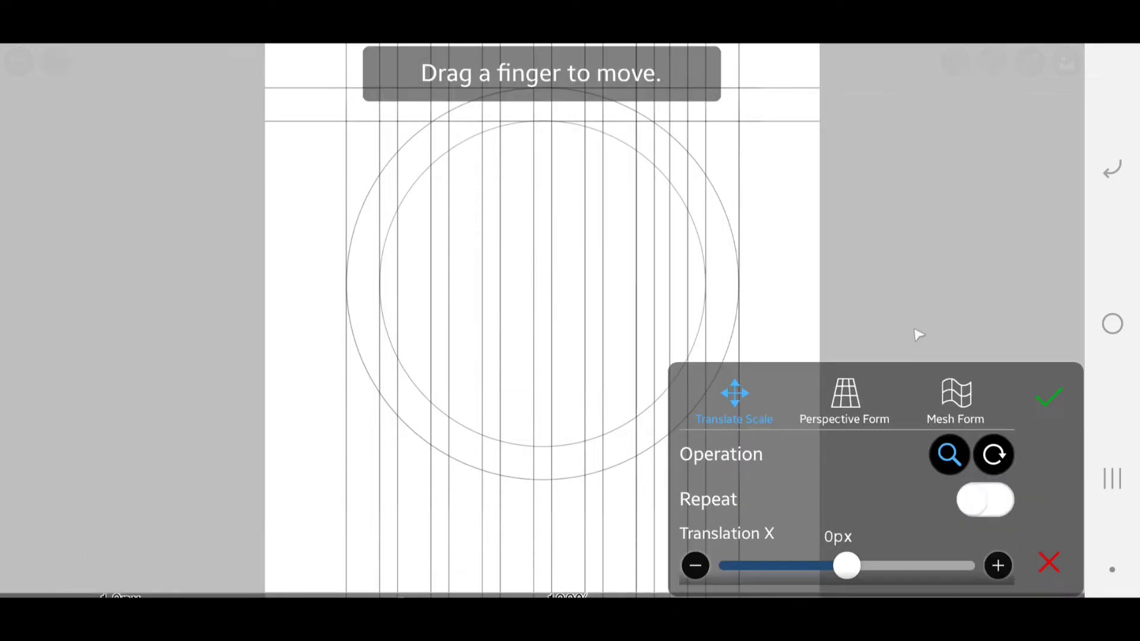
pyautogui.scroll(-5, 892, 532)
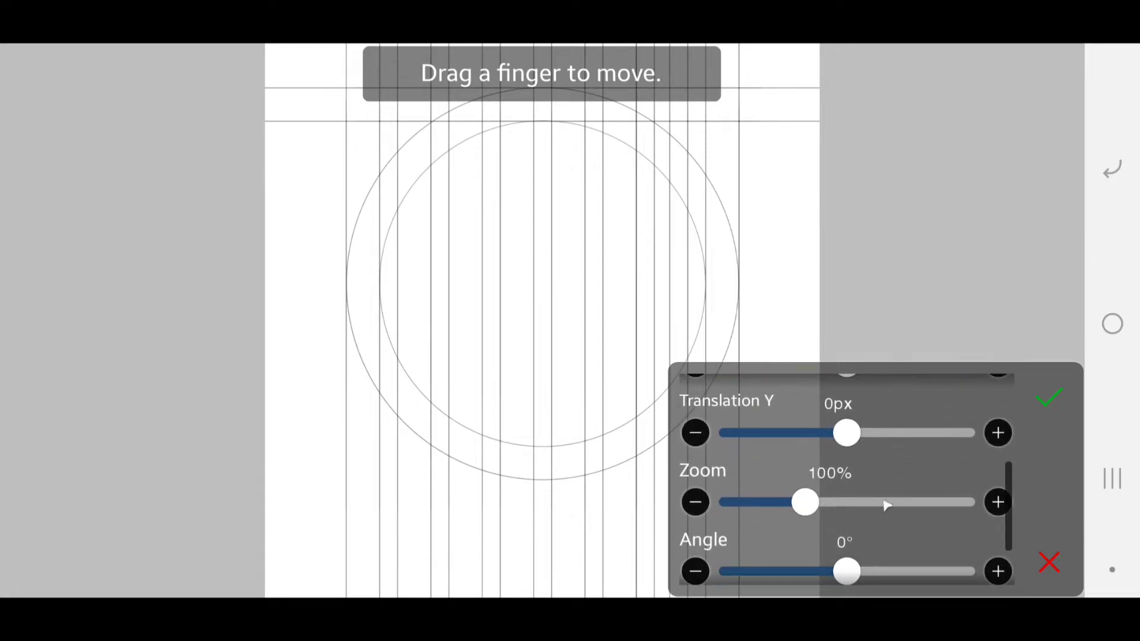
pyautogui.moveTo(861, 495); pyautogui.dragTo(807, 496)
pyautogui.click(695, 496)
pyautogui.click(695, 496)
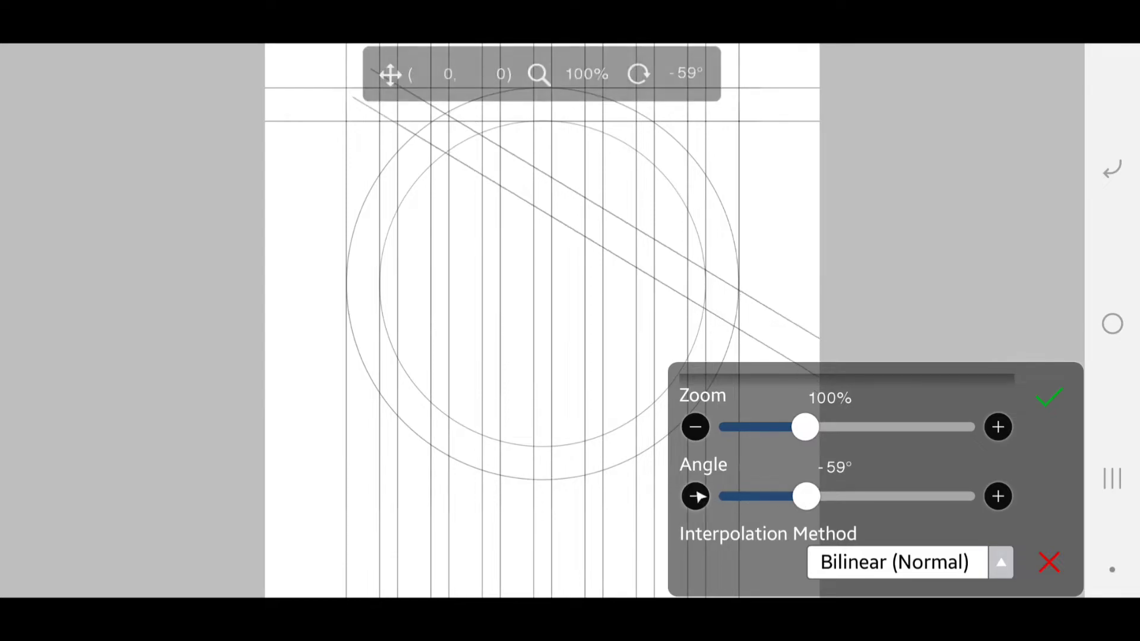
pyautogui.click(695, 497)
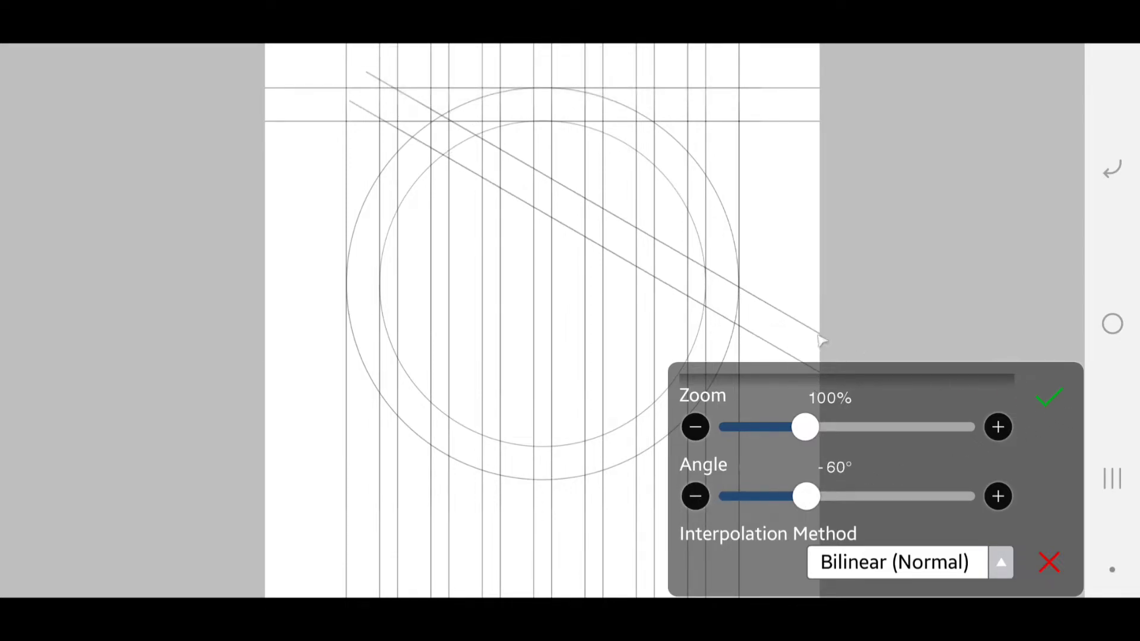
# Move the rotated guide pair to the circles' lower-left edge at Translation X -176 px and Translation Y 480 px, and apply it
pyautogui.moveTo(692, 266); pyautogui.dragTo(596, 519)
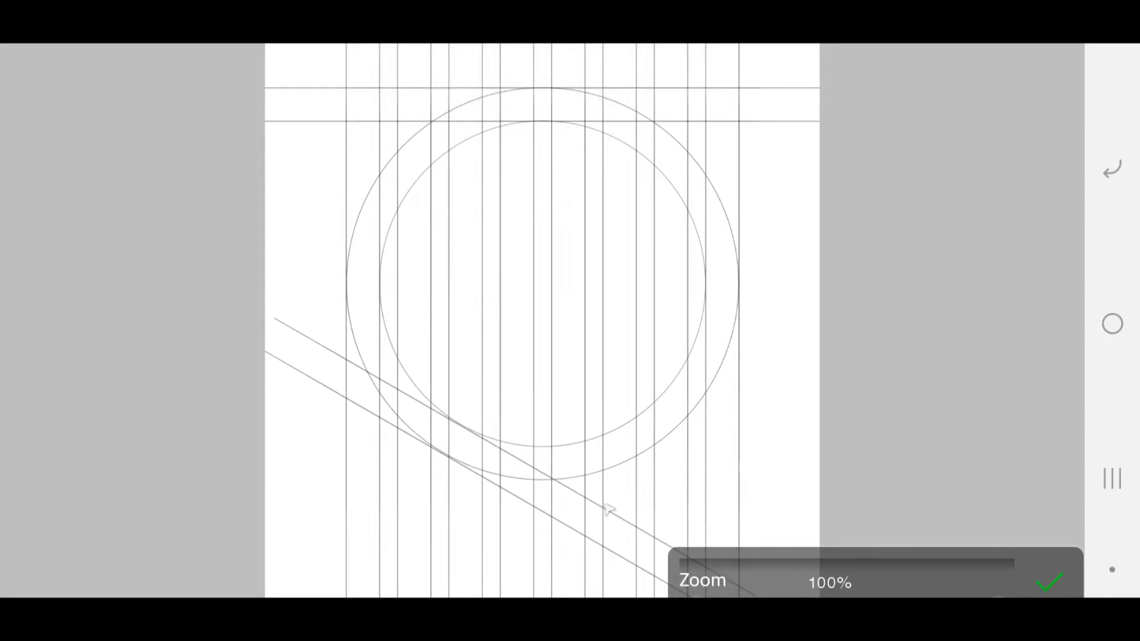
pyautogui.click(931, 573)
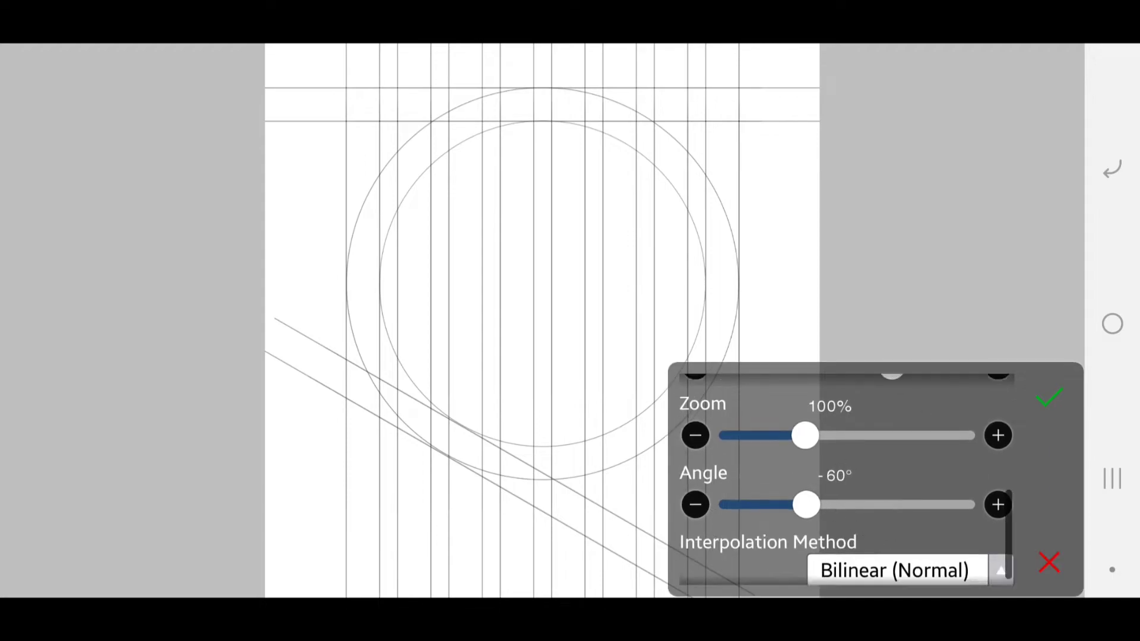
pyautogui.scroll(5, 809, 478)
pyautogui.scroll(-3, 797, 537)
pyautogui.scroll(-1, 797, 538)
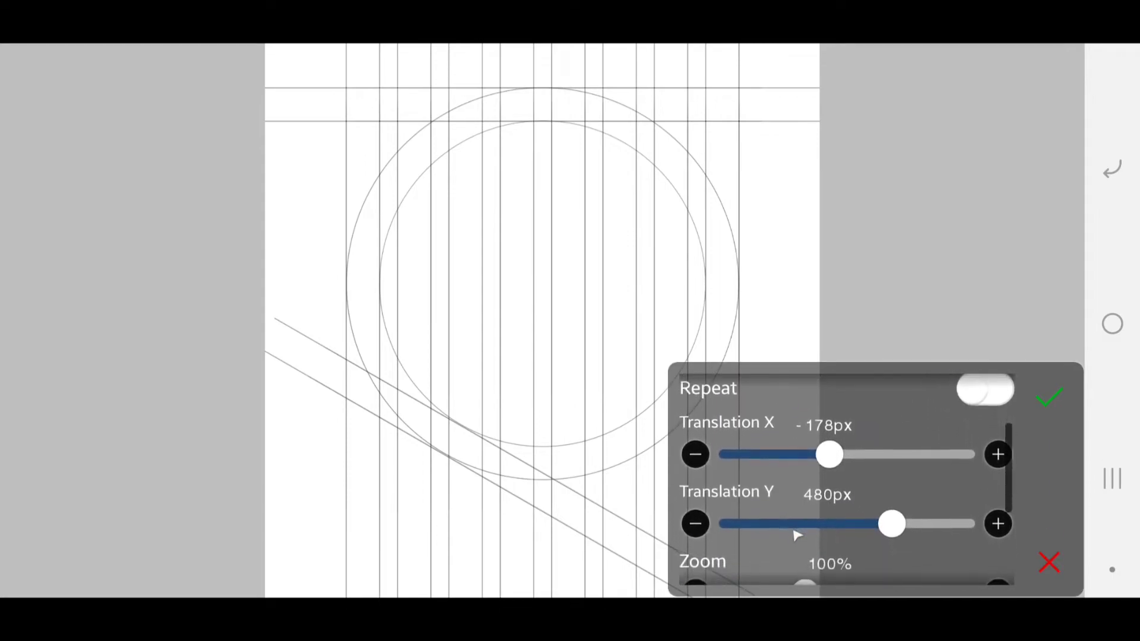
pyautogui.click(697, 454)
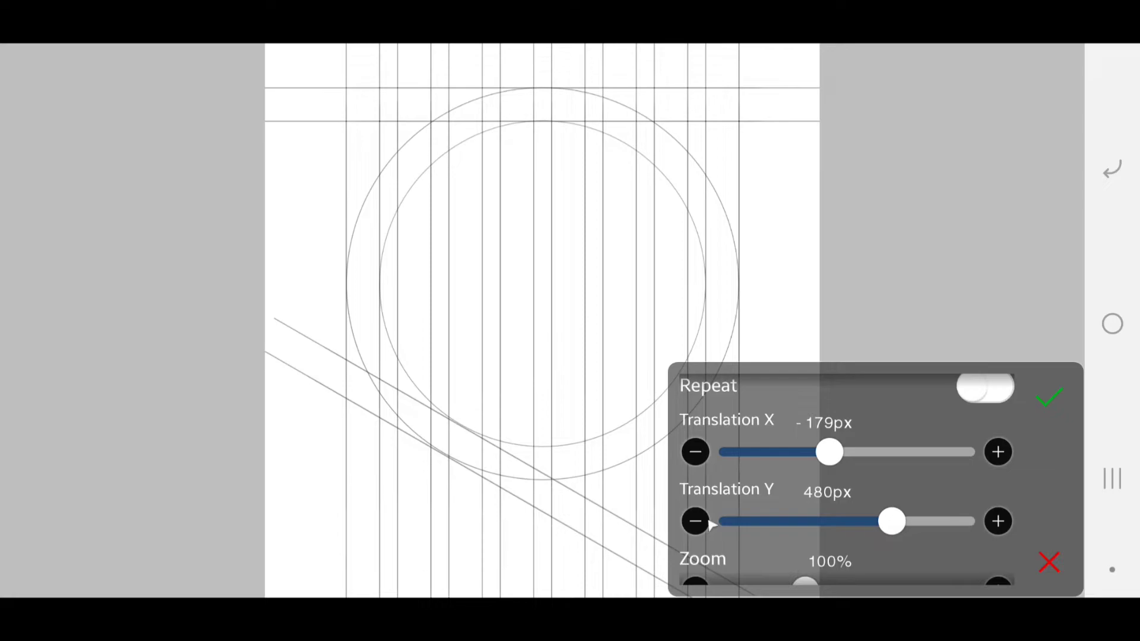
pyautogui.click(998, 452)
pyautogui.click(998, 452)
pyautogui.click(998, 453)
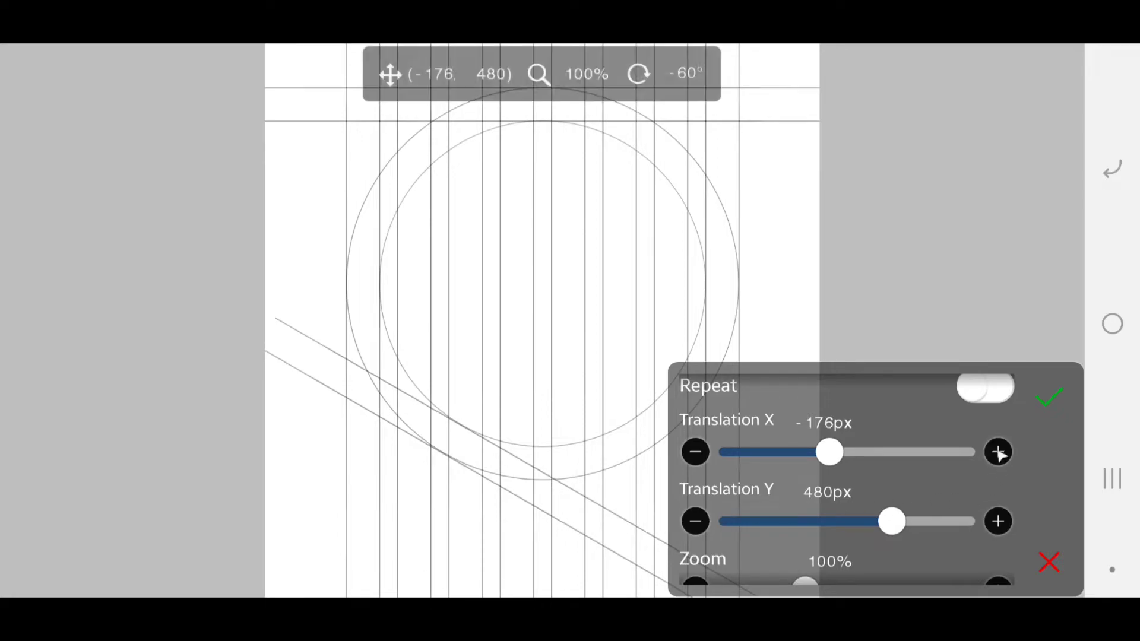
pyautogui.click(998, 452)
pyautogui.click(695, 452)
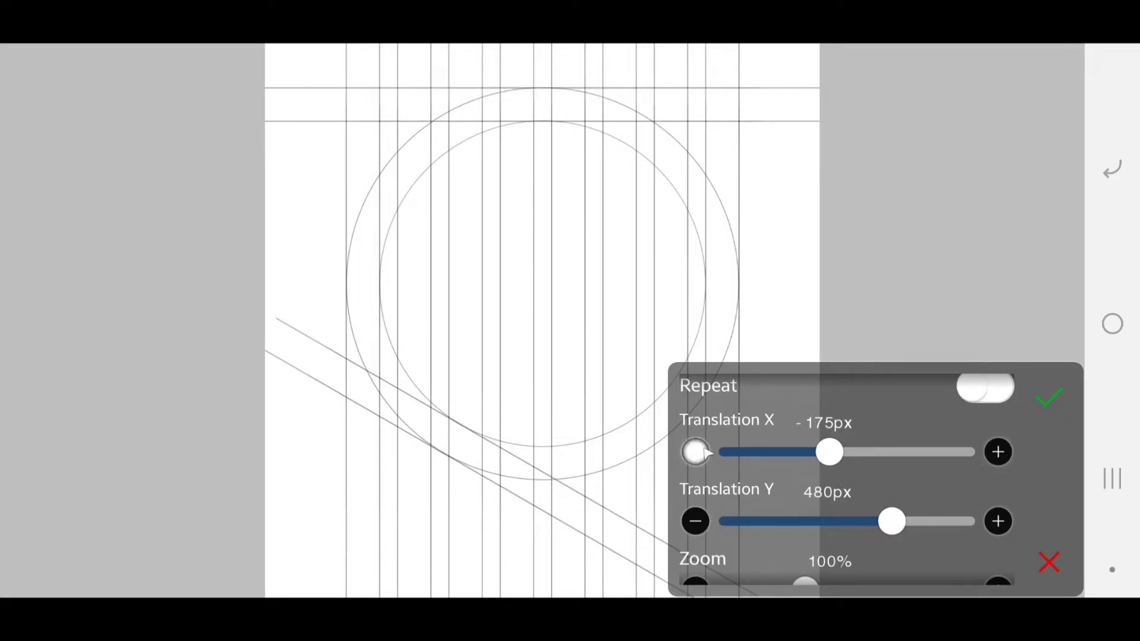
pyautogui.click(1050, 399)
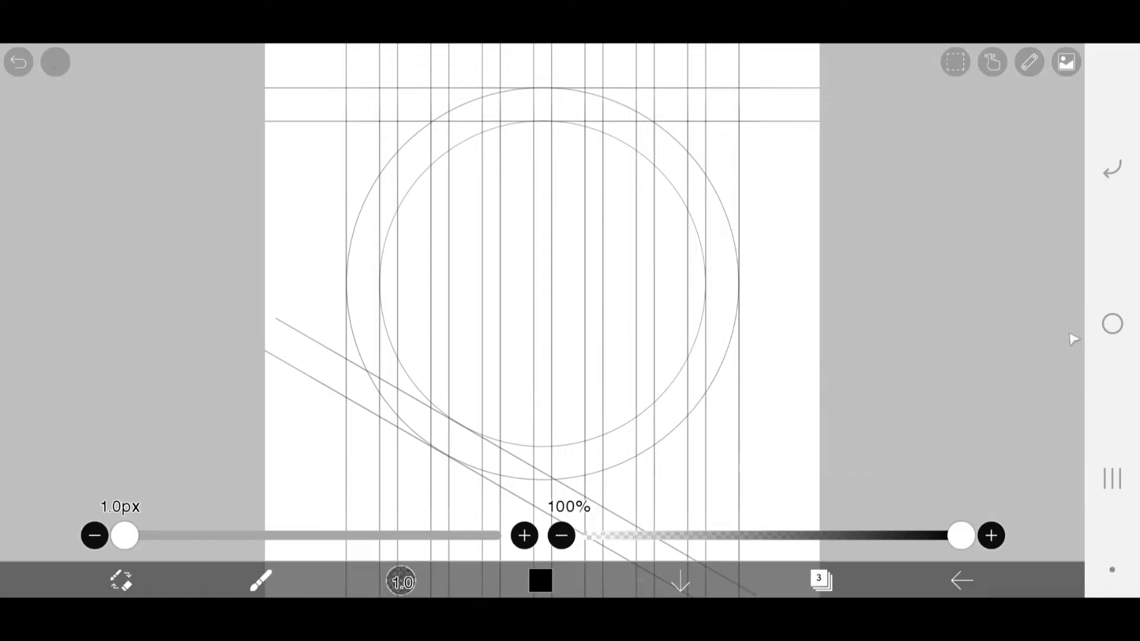
# Copy the angled guide pair on layer 3 and paste it in place as a new layer
pyautogui.click(821, 581)
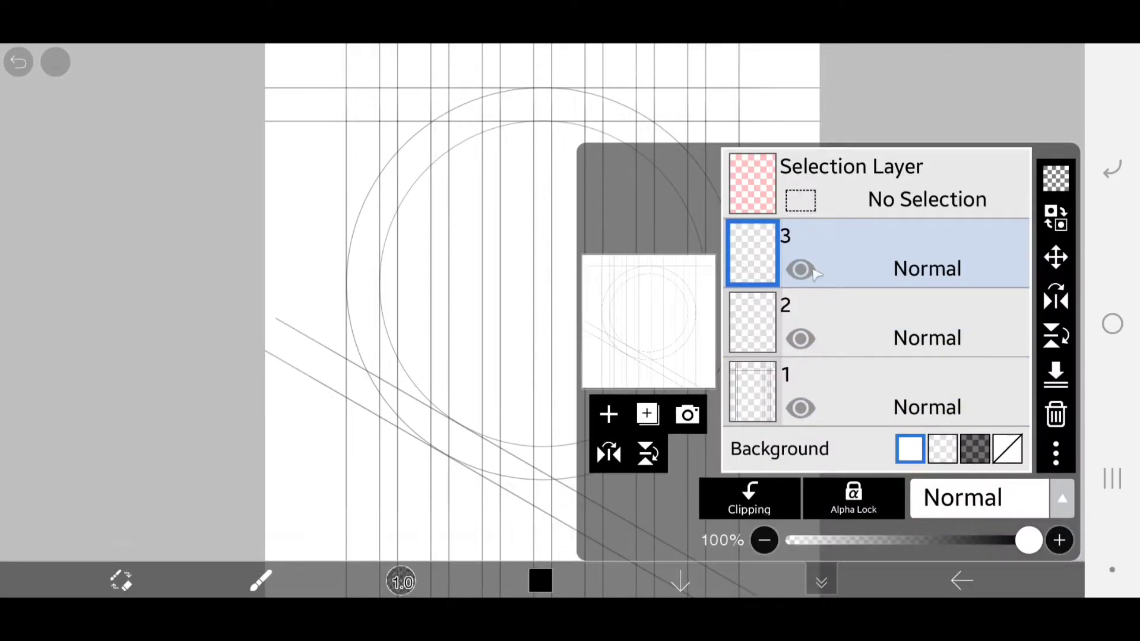
pyautogui.click(967, 116)
pyautogui.click(955, 62)
pyautogui.click(816, 309)
pyautogui.click(955, 62)
pyautogui.click(929, 307)
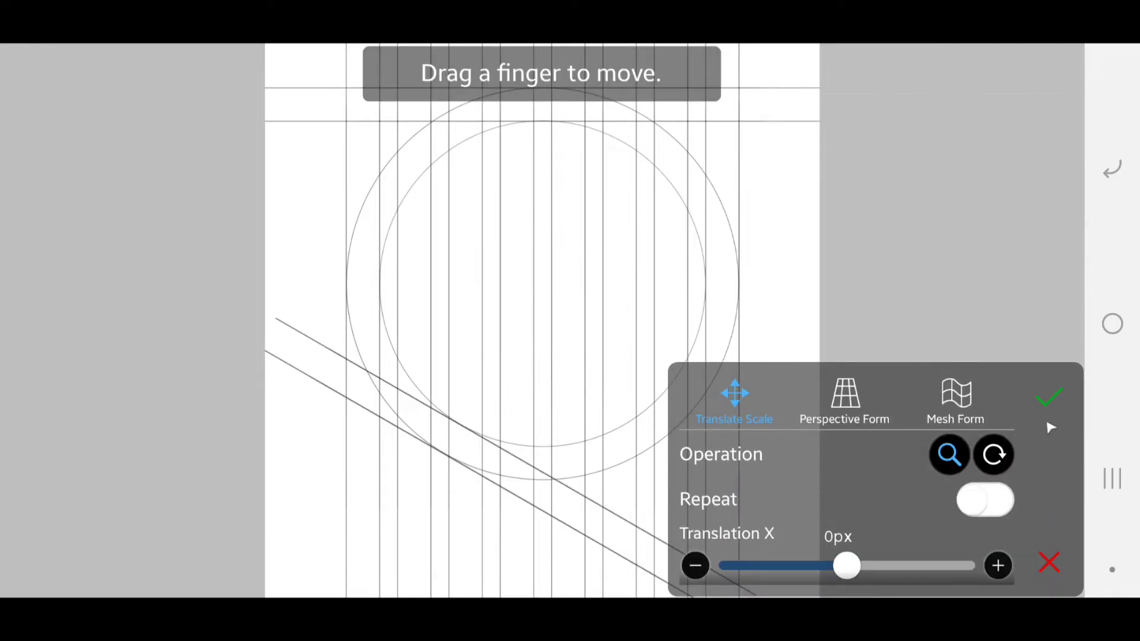
pyautogui.click(1050, 399)
# Flip the pasted guide pair on layer 4 horizontally and shift it to Translation X -1 px
pyautogui.click(821, 580)
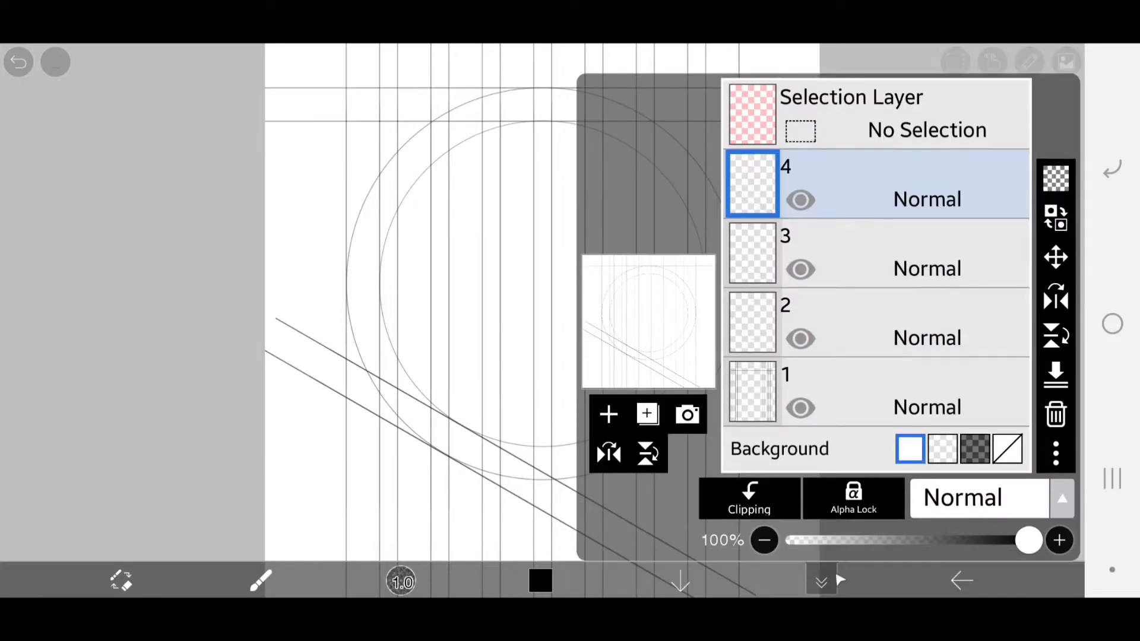
pyautogui.click(1055, 297)
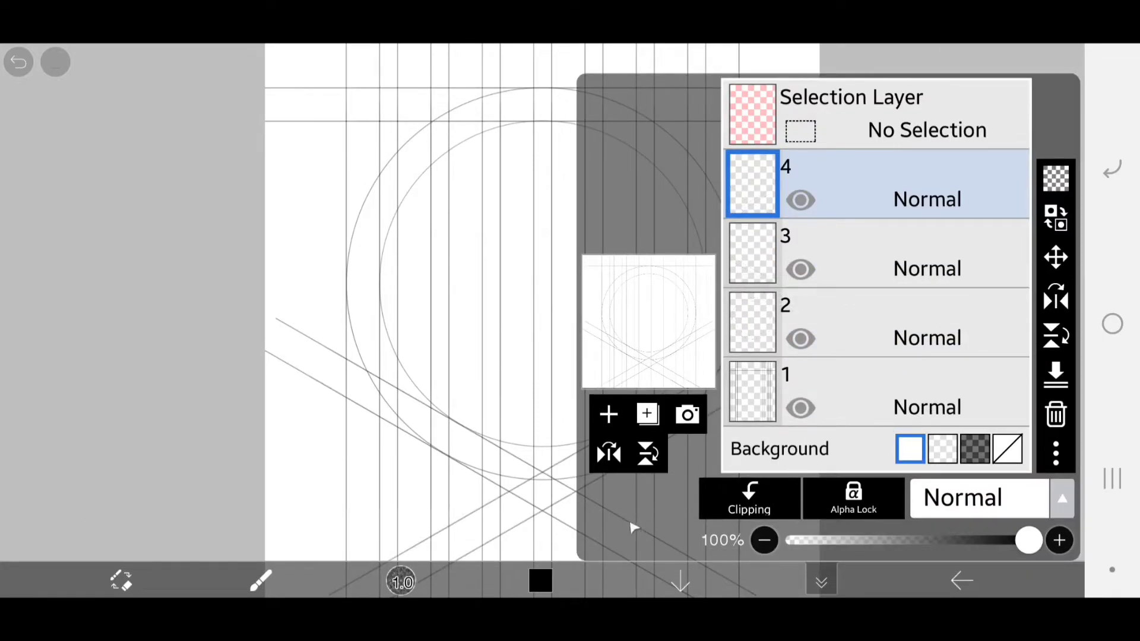
pyautogui.click(1056, 257)
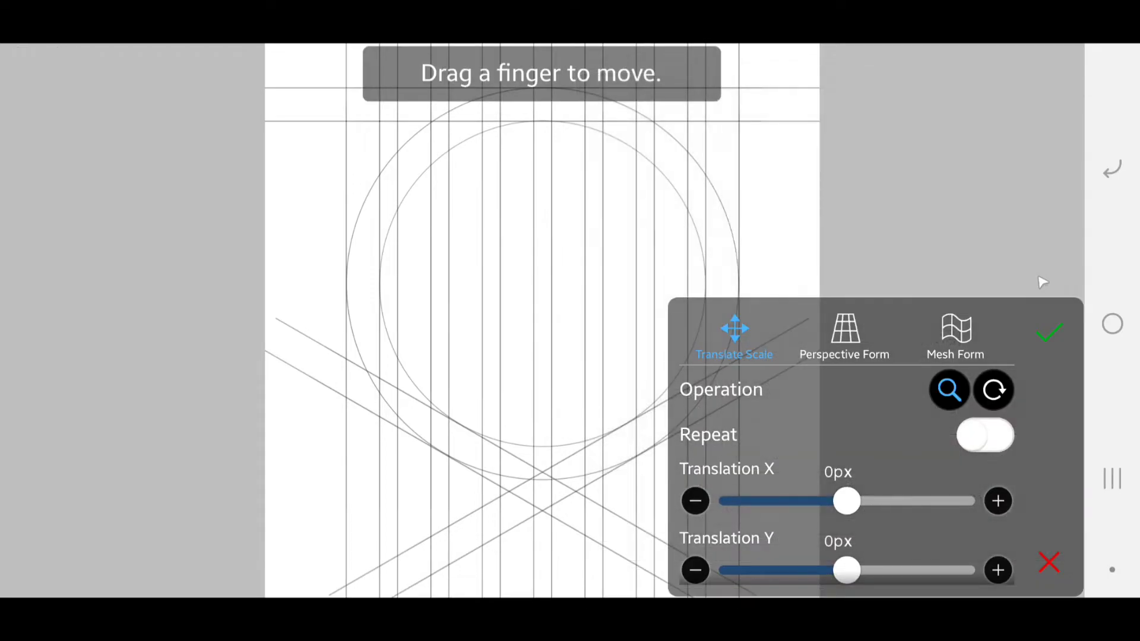
pyautogui.click(998, 502)
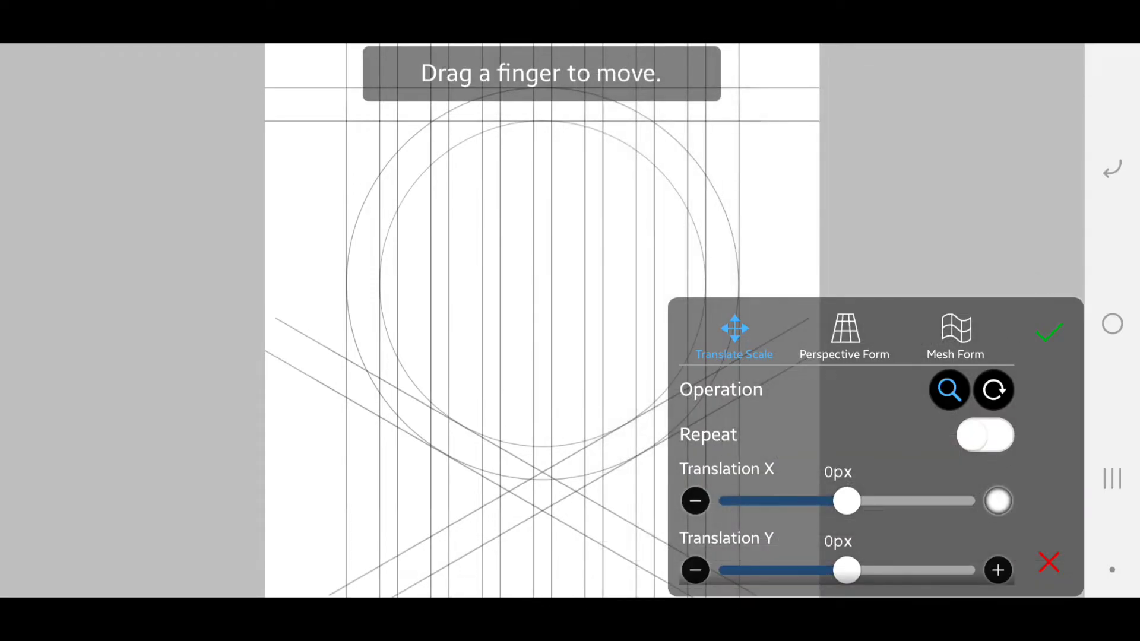
pyautogui.click(695, 501)
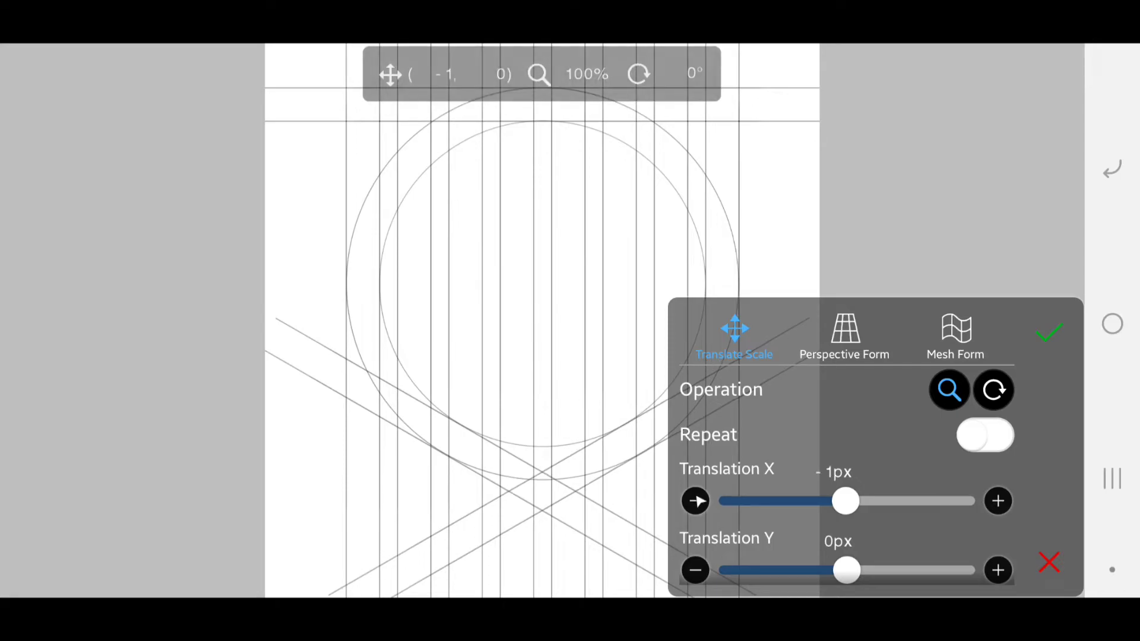
pyautogui.click(1048, 331)
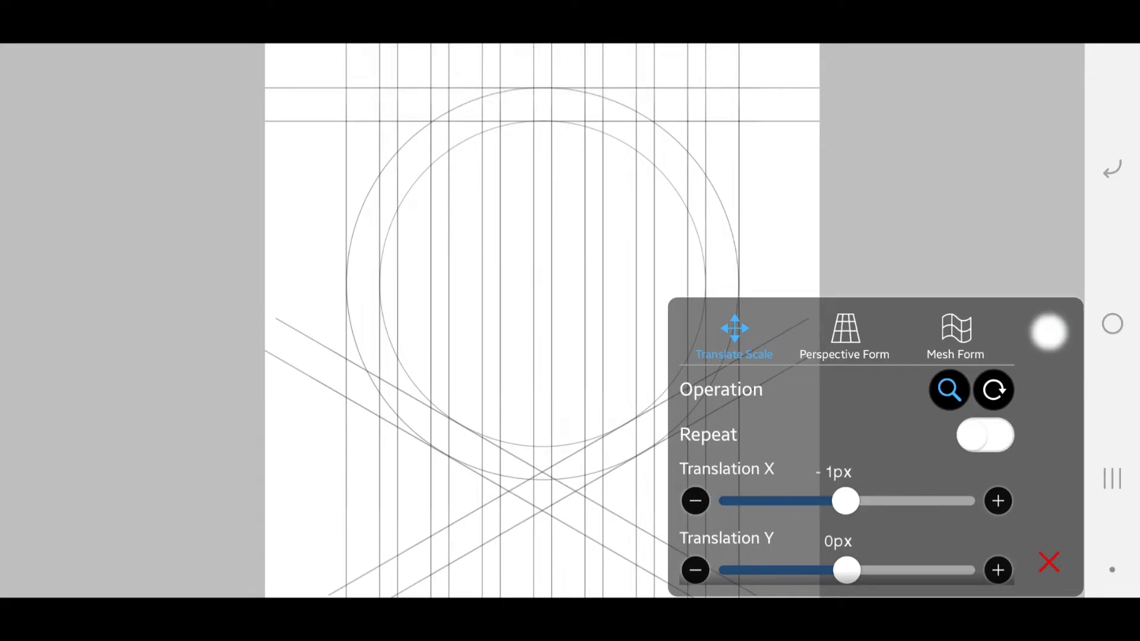
pyautogui.click(528, 402)
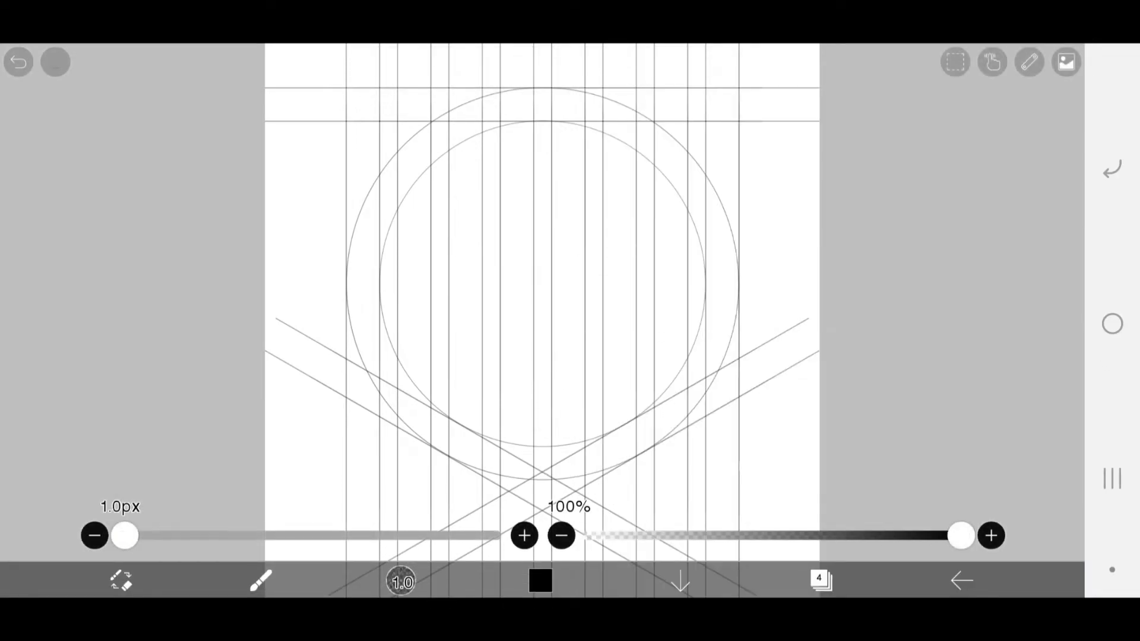
# Merge all guide and circle layers down into layer 1 and add a new empty layer above it
pyautogui.click(821, 580)
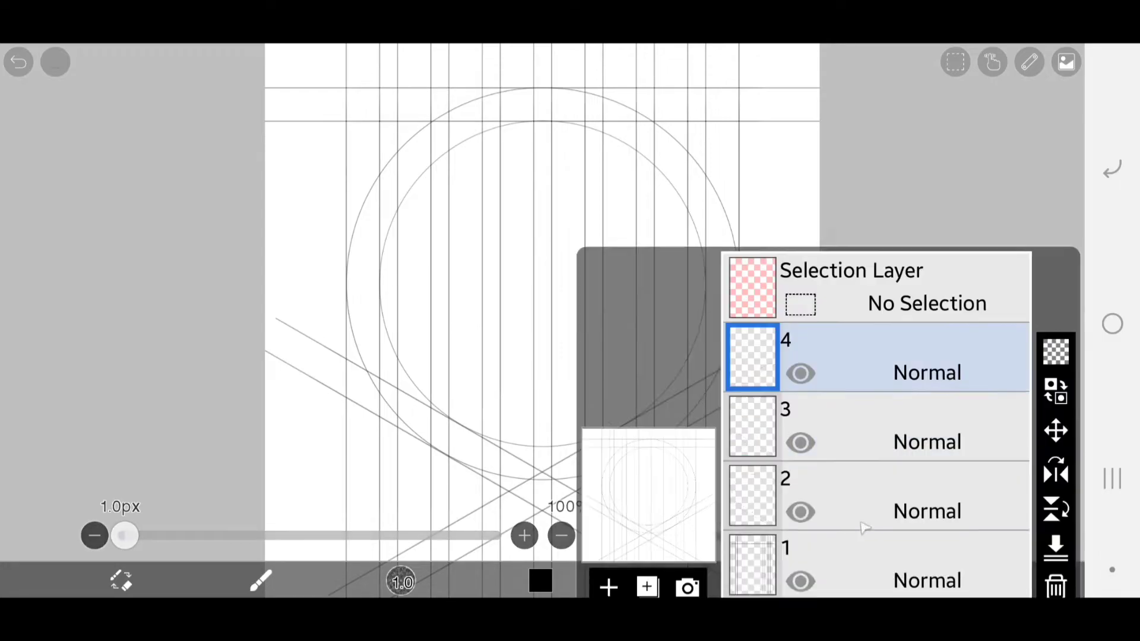
pyautogui.click(1062, 383)
pyautogui.click(1062, 385)
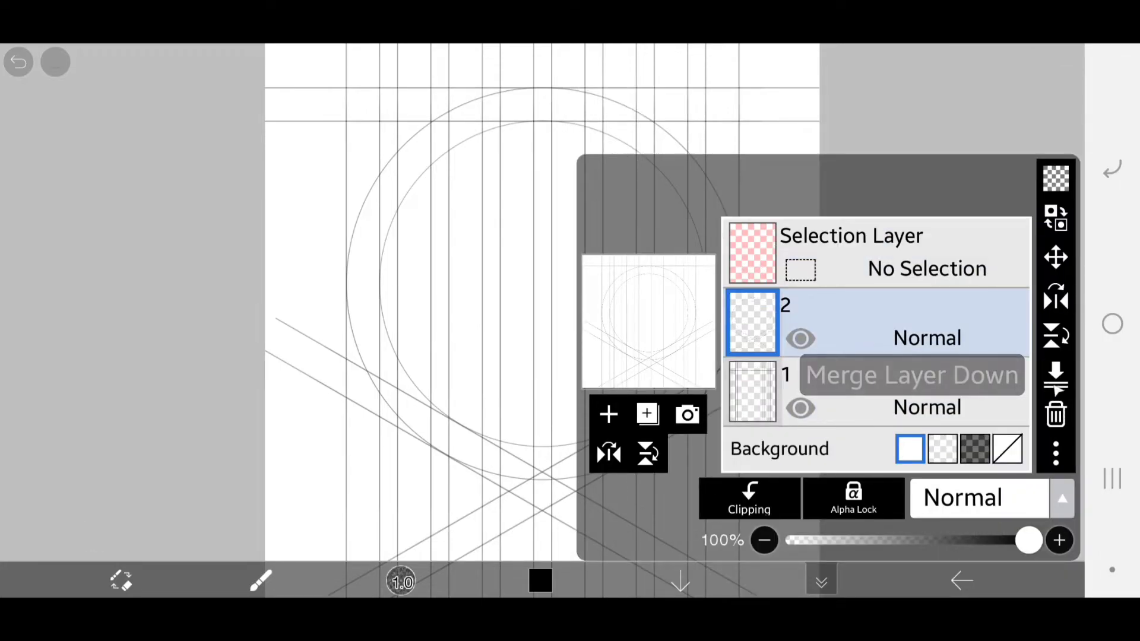
pyautogui.click(1057, 380)
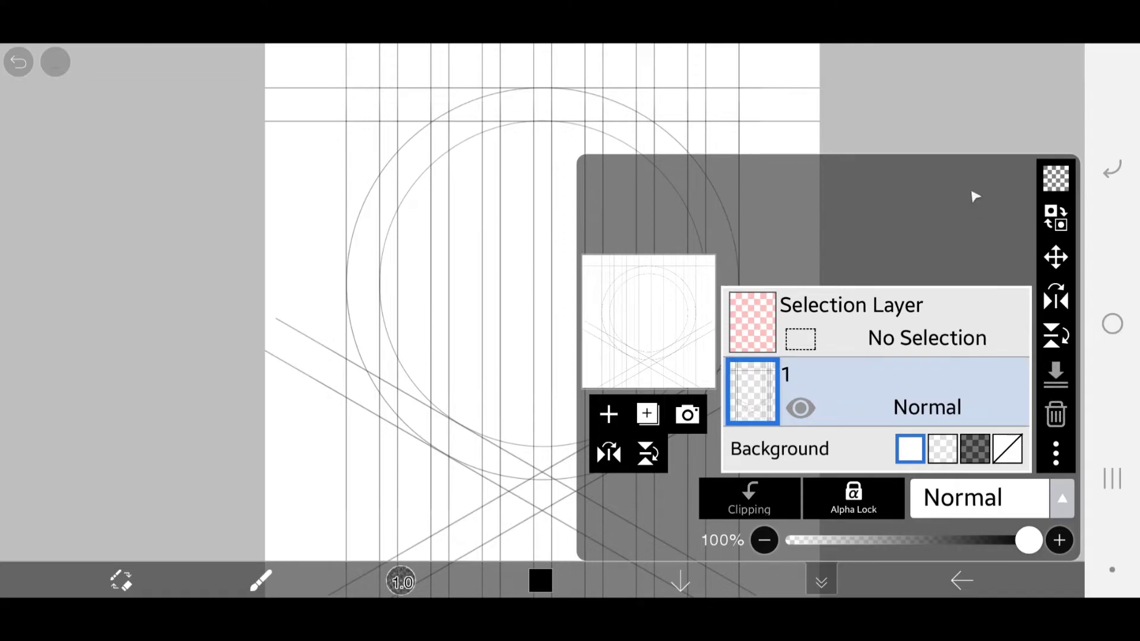
pyautogui.click(647, 414)
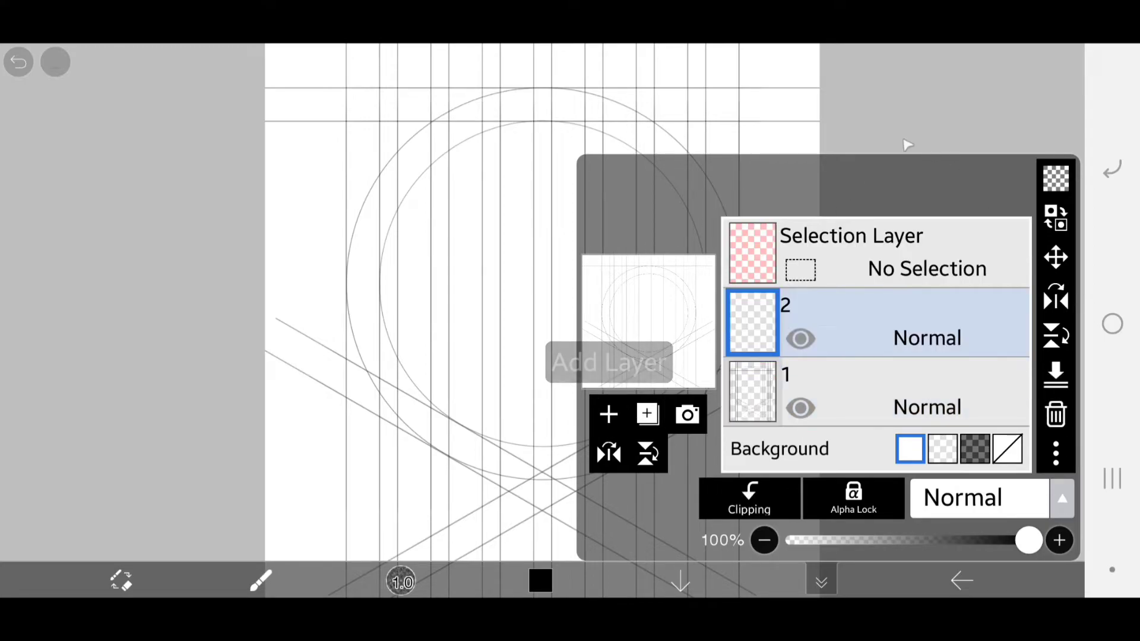
pyautogui.click(821, 580)
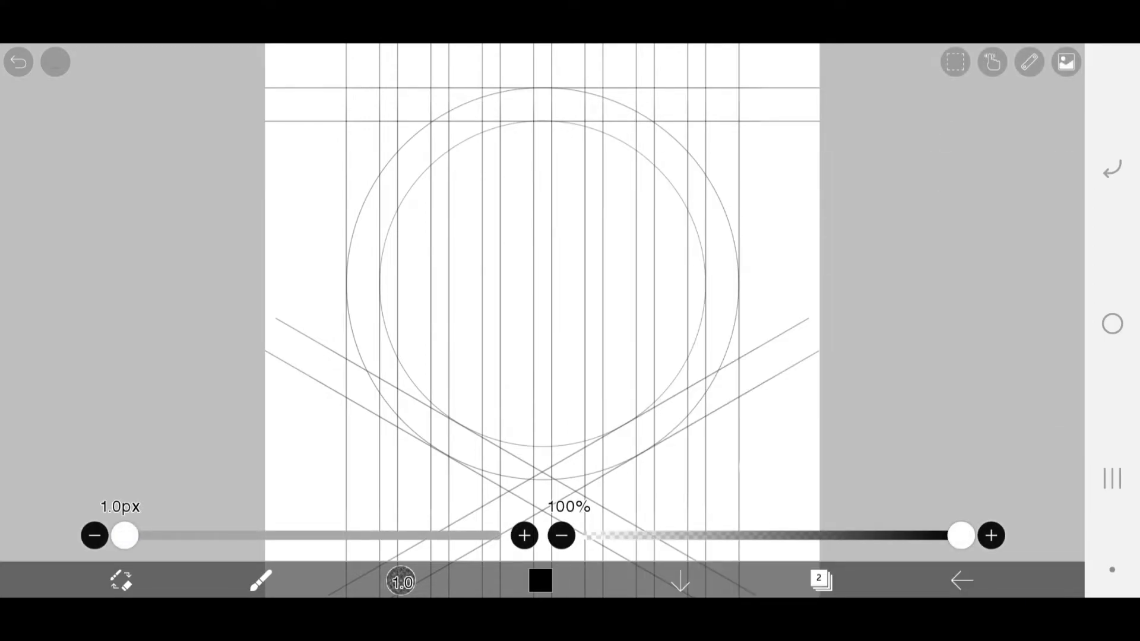
# With the Bucket tool, fill the short top-left bar and the upper part of the outermost left column black on layer 2
pyautogui.click(262, 580)
pyautogui.click(301, 392)
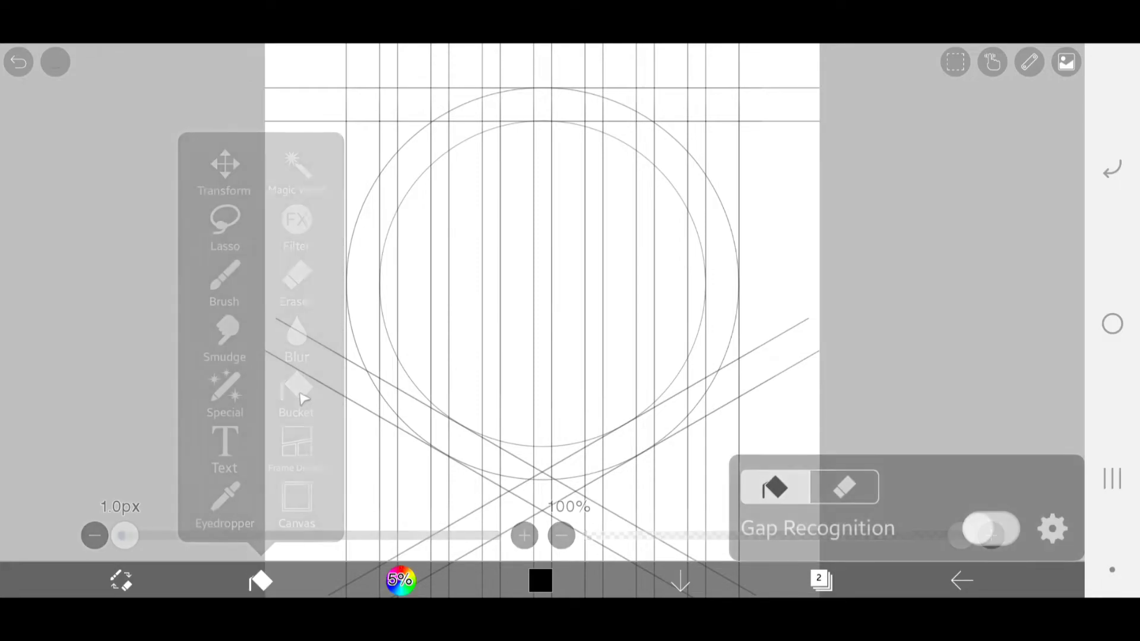
pyautogui.click(822, 580)
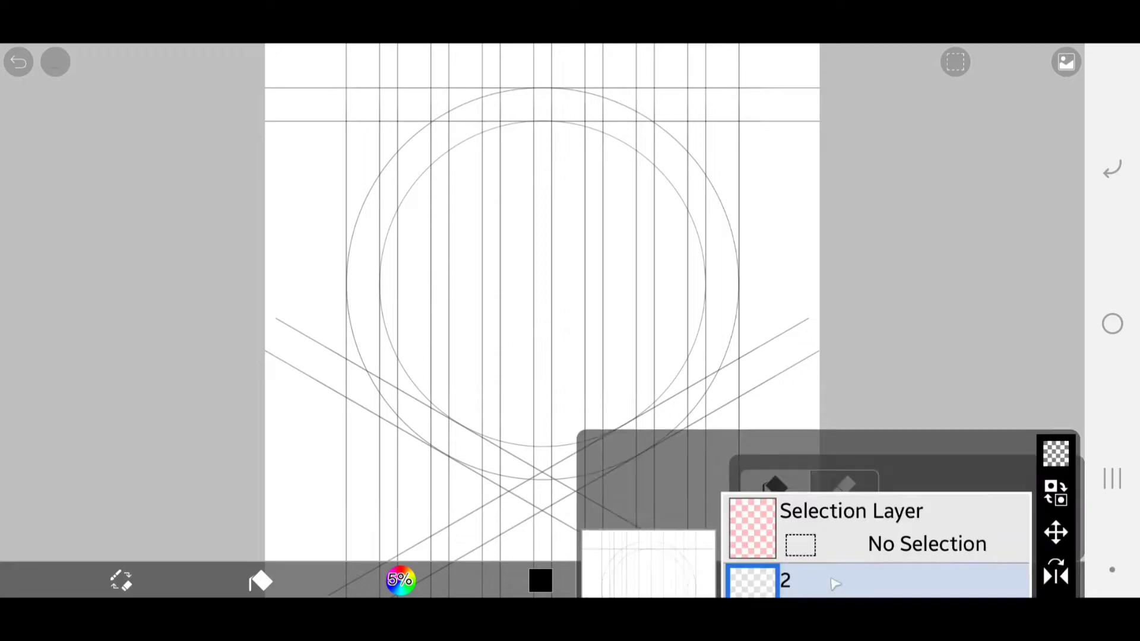
pyautogui.click(857, 144)
pyautogui.click(370, 119)
pyautogui.click(392, 114)
pyautogui.click(419, 116)
pyautogui.click(370, 155)
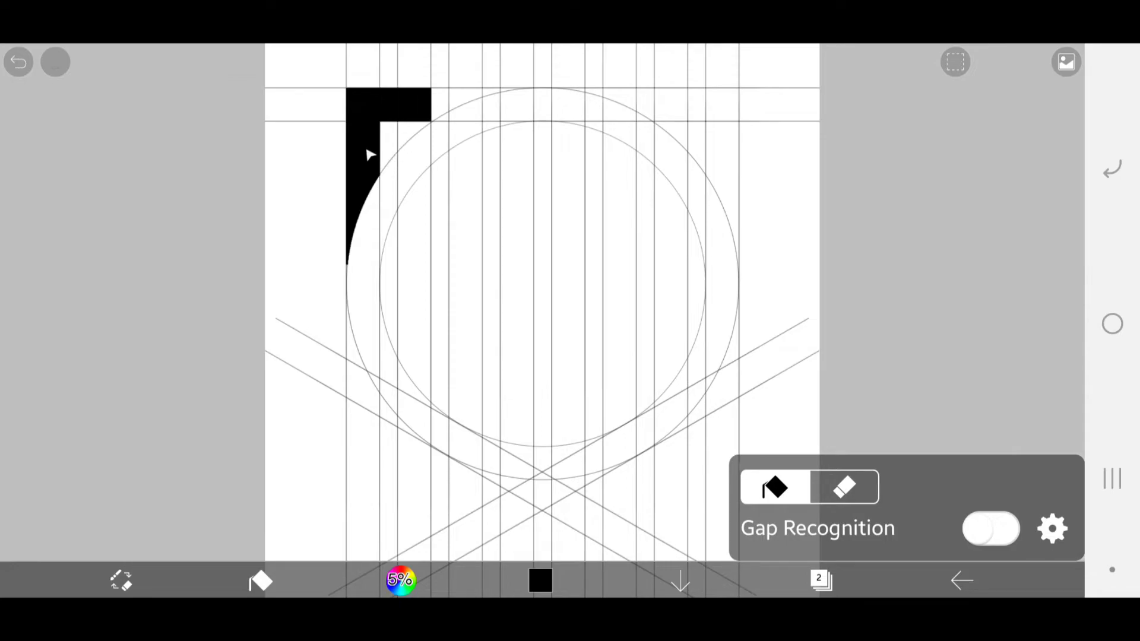
# Fill the rest of the left stem and the ring between the circles down to the fourth vertical guide, including small missed cells
pyautogui.click(359, 257)
pyautogui.click(389, 341)
pyautogui.click(388, 386)
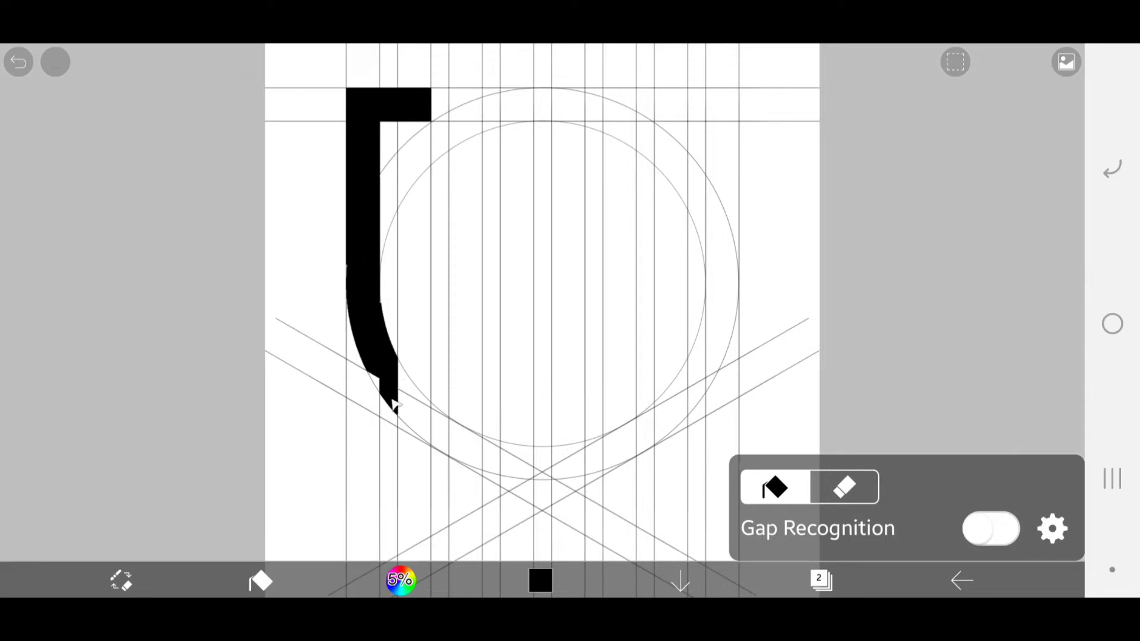
pyautogui.click(416, 418)
pyautogui.click(415, 384)
pyautogui.scroll(5, 416, 356)
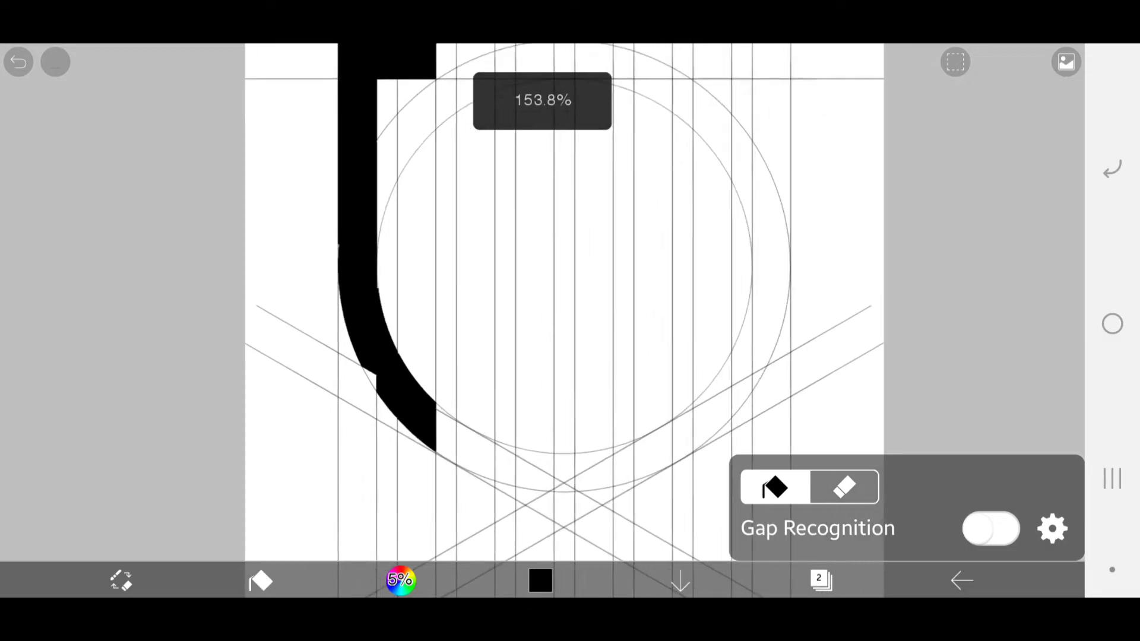
pyautogui.click(302, 326)
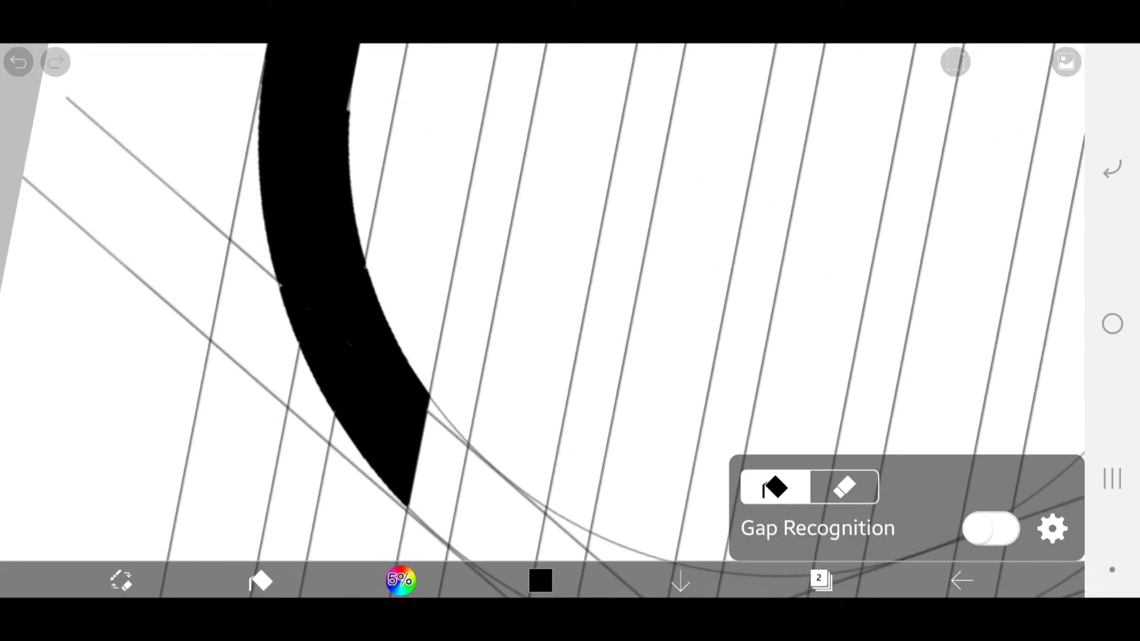
pyautogui.scroll(-5, 534, 321)
pyautogui.scroll(-5, 570, 320)
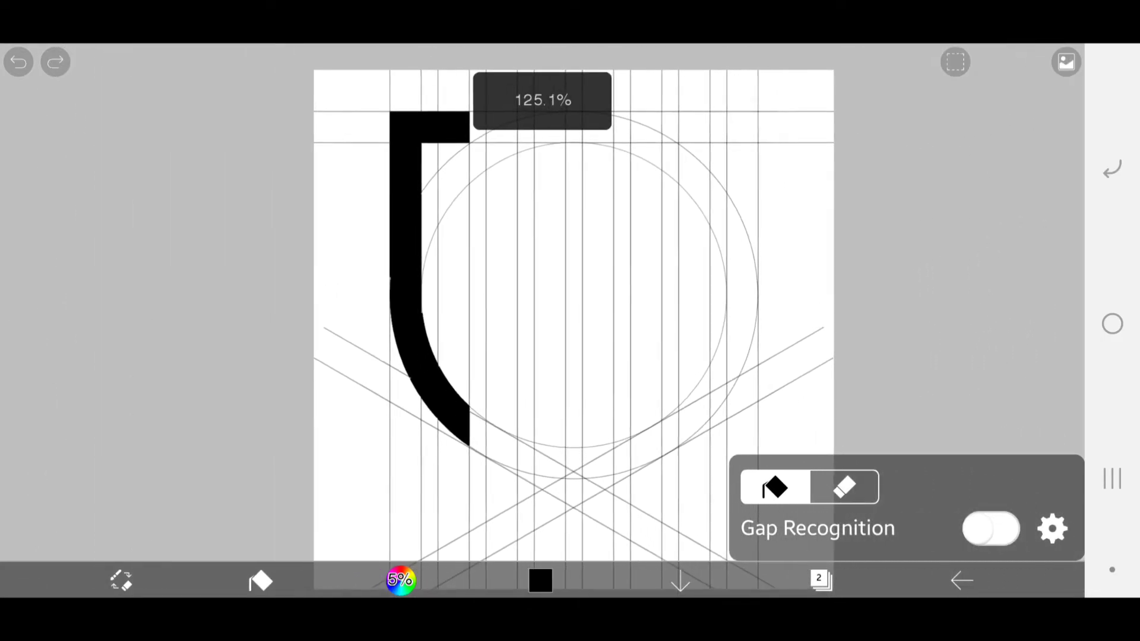
# Return to the brush, paste the copied angled guide pair, rotate it to an angle of -30° so it lies horizontal, and apply
pyautogui.click(121, 581)
pyautogui.click(954, 62)
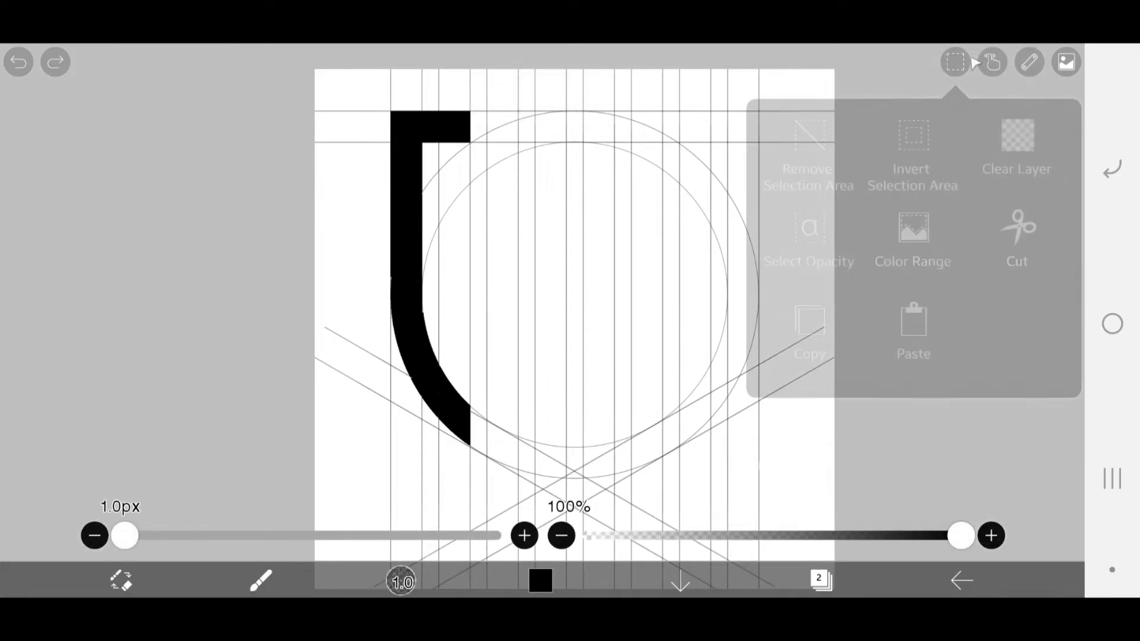
pyautogui.click(914, 323)
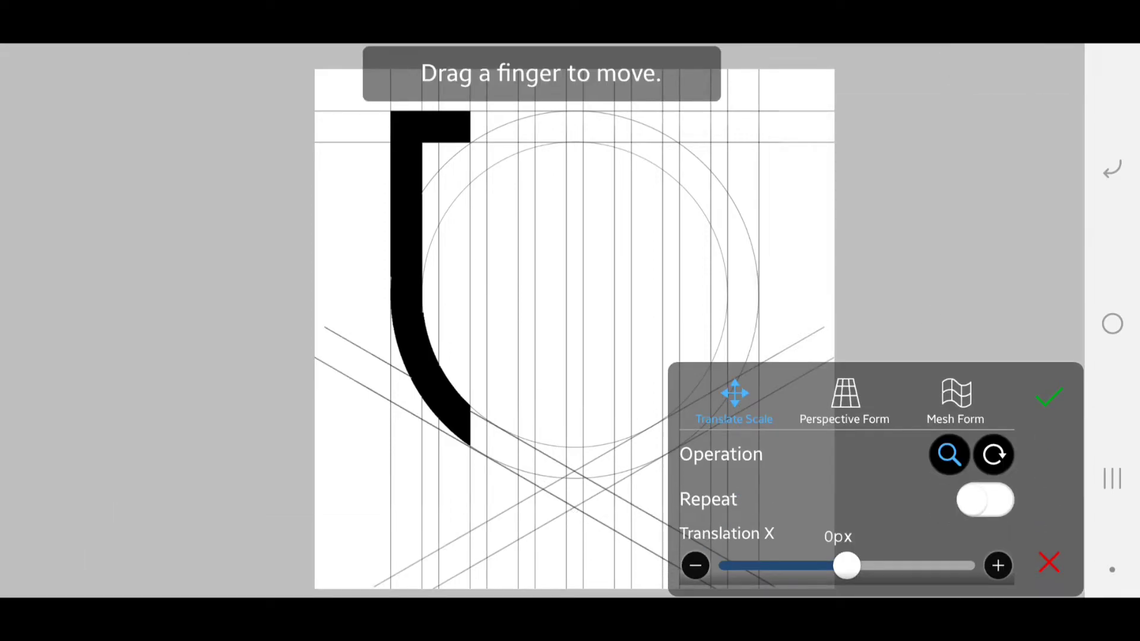
pyautogui.scroll(-3, 843, 475)
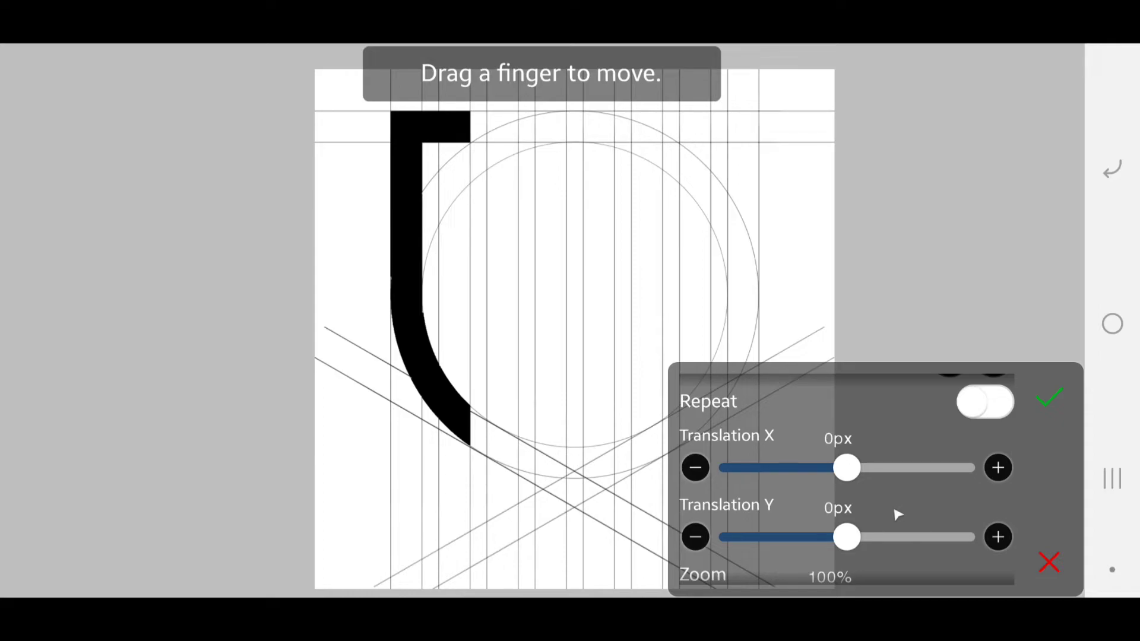
pyautogui.scroll(-4, 898, 514)
pyautogui.moveTo(852, 549); pyautogui.dragTo(827, 548)
pyautogui.click(696, 547)
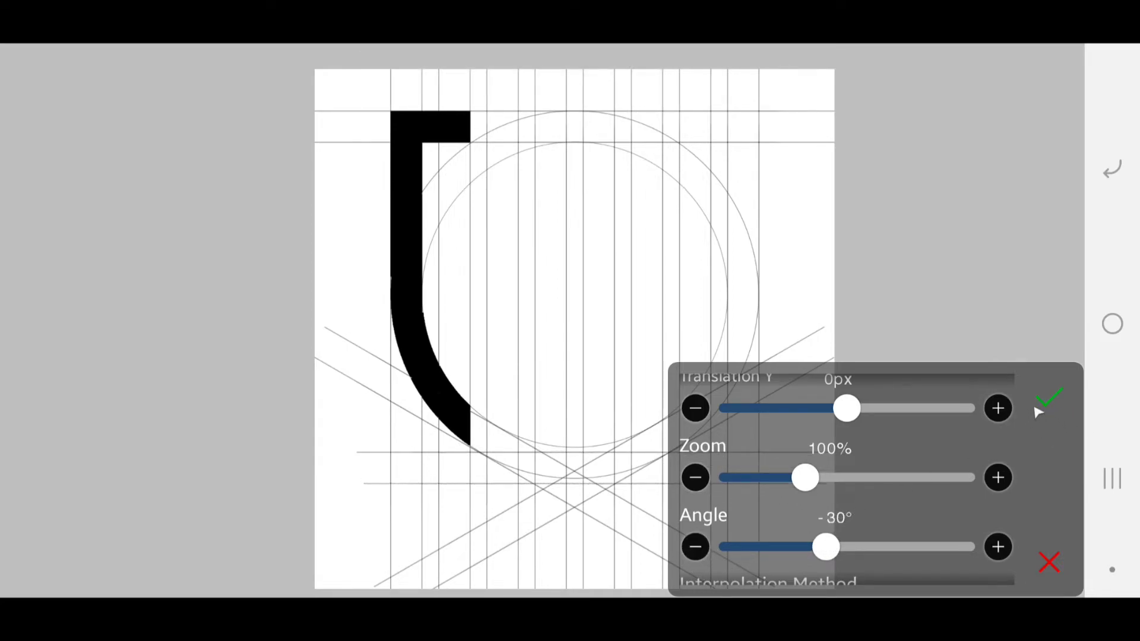
pyautogui.scroll(5, 924, 389)
pyautogui.scroll(-1, 965, 466)
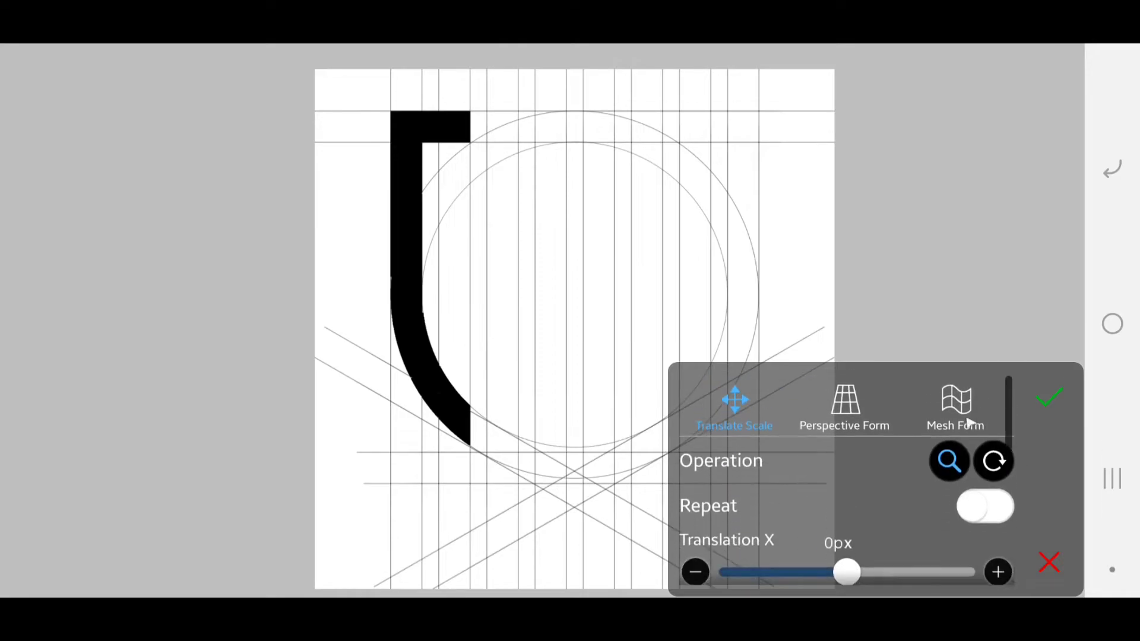
pyautogui.click(1049, 399)
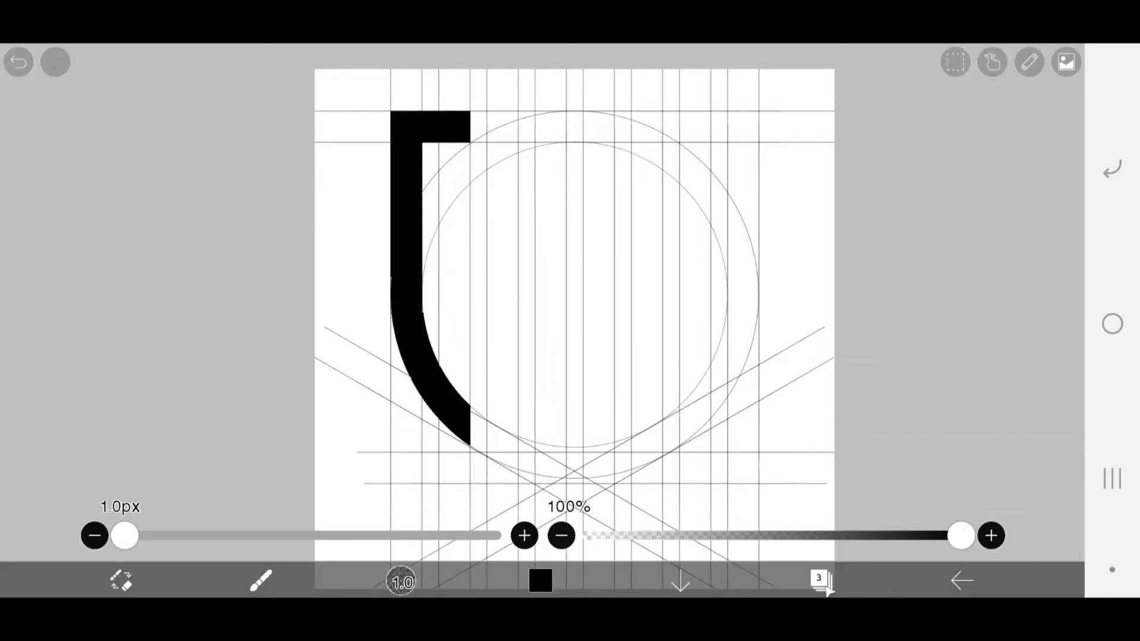
# Move the horizontal guide pair on layer 3 up to the middle of the circles, centre it roughly on the grid, and apply
pyautogui.click(820, 581)
pyautogui.click(1054, 258)
pyautogui.moveTo(730, 451); pyautogui.dragTo(739, 279)
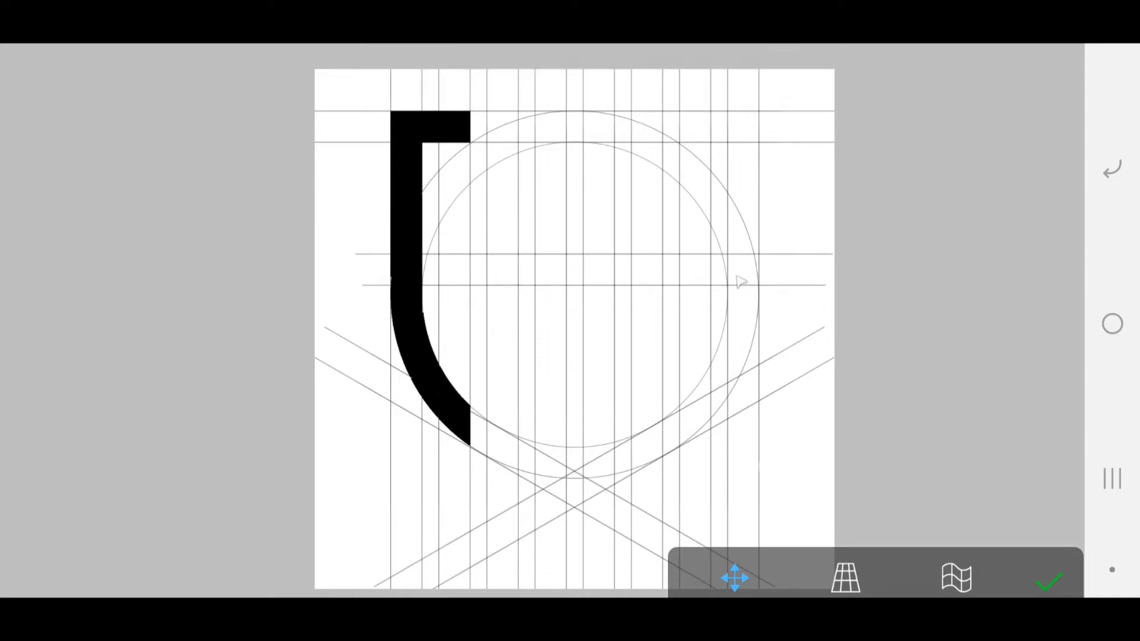
pyautogui.moveTo(808, 281); pyautogui.dragTo(791, 279)
pyautogui.click(1050, 581)
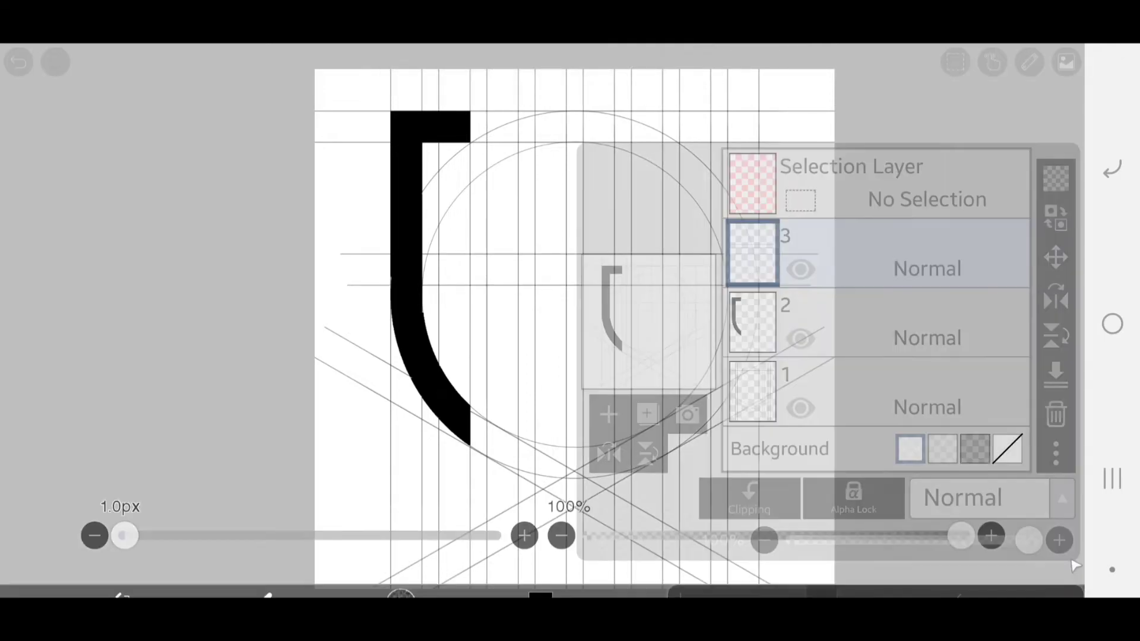
# Place layer 3 below layer 2, merge it into layer 1, and return to layer 2 with the Bucket tool
pyautogui.click(767, 343)
pyautogui.moveTo(767, 343); pyautogui.dragTo(772, 256)
pyautogui.click(868, 331)
pyautogui.click(1057, 377)
pyautogui.click(889, 334)
pyautogui.click(858, 188)
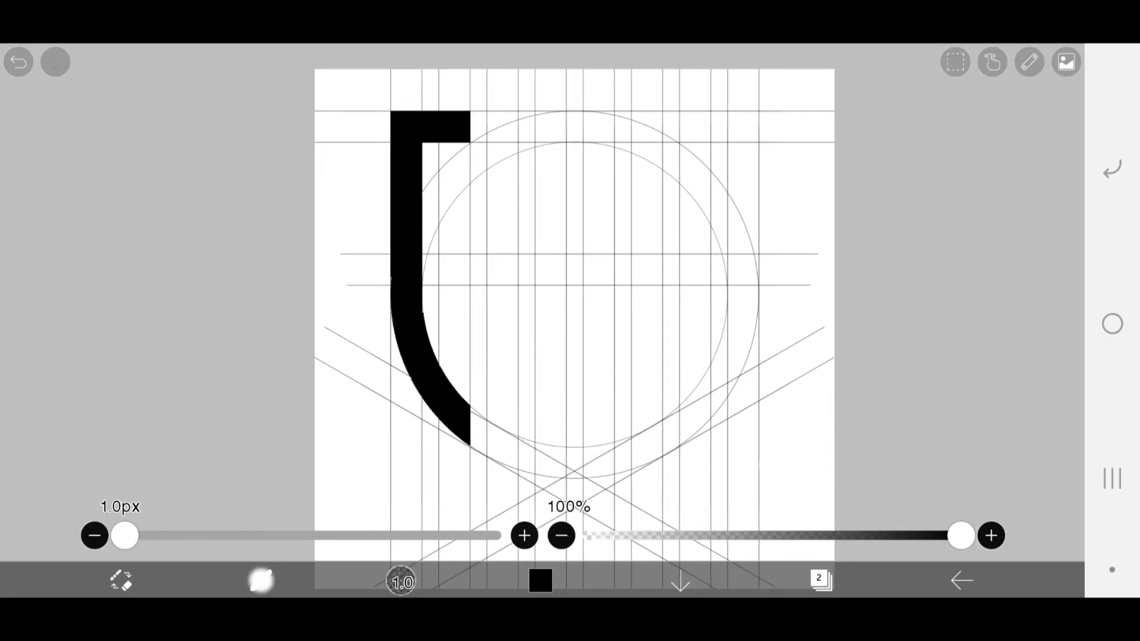
pyautogui.click(262, 581)
pyautogui.click(306, 401)
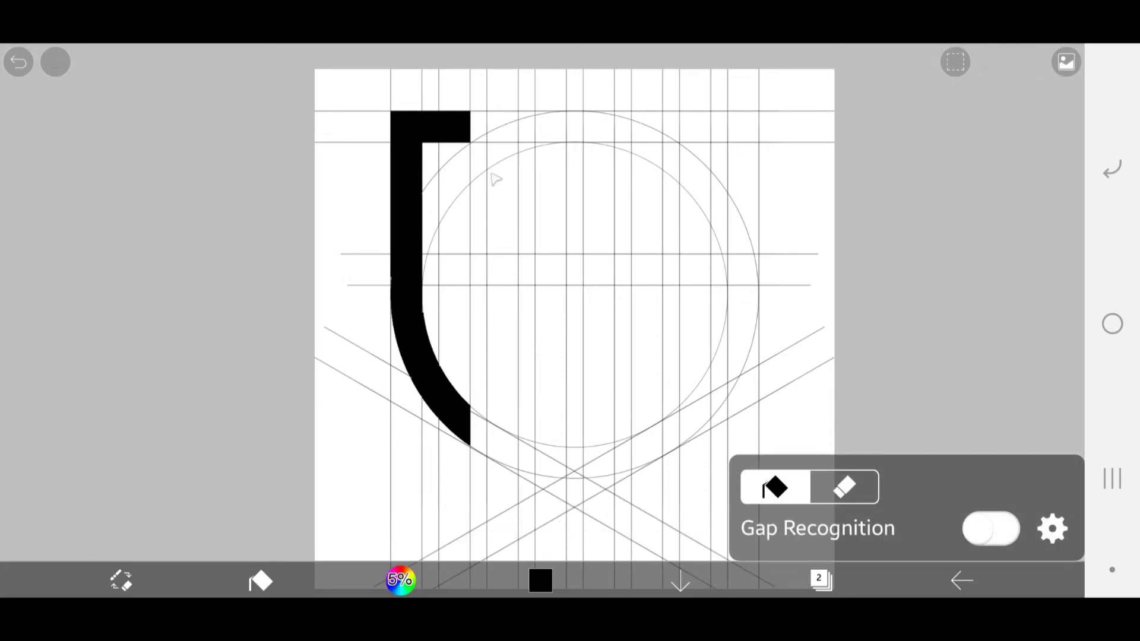
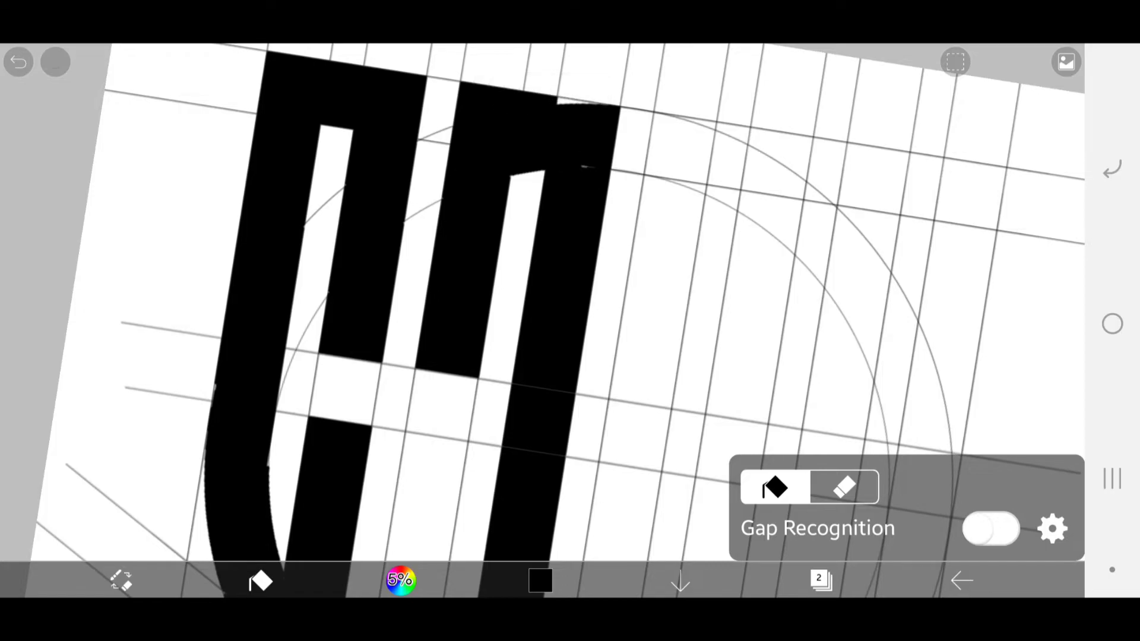
pyautogui.scroll(3, 485, 174)
pyautogui.click(926, 374)
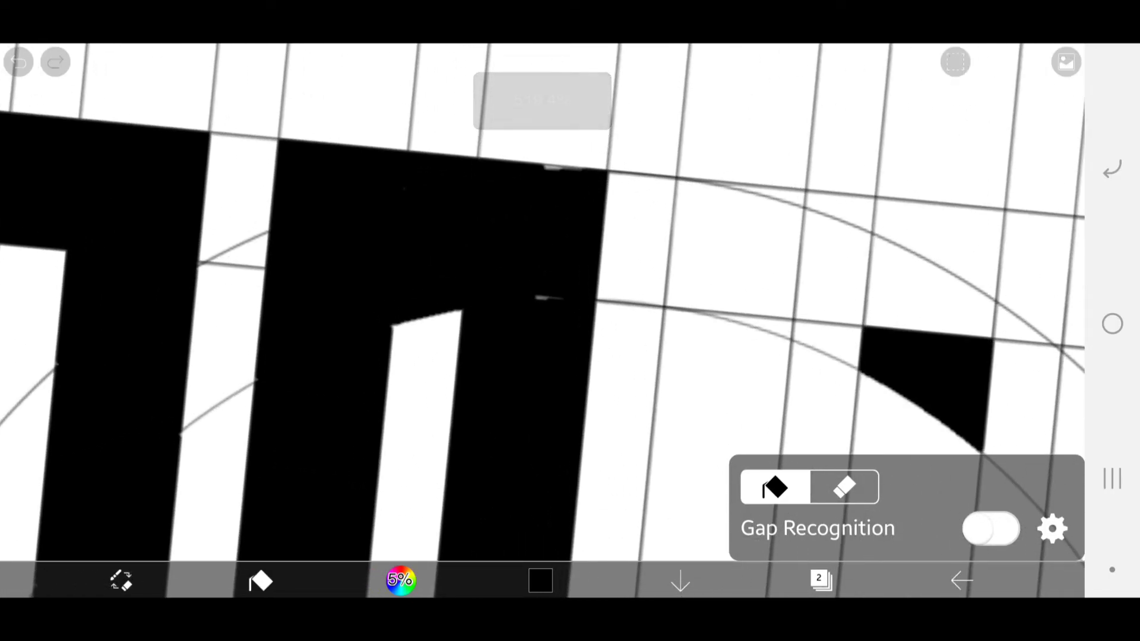
pyautogui.scroll(-5, 542, 321)
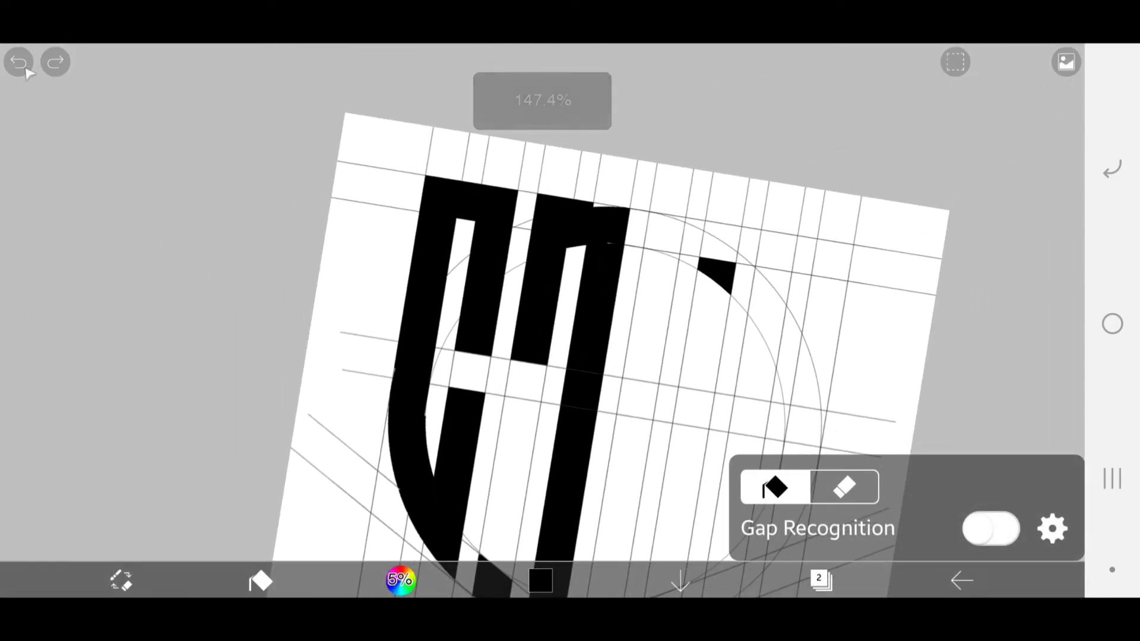
pyautogui.click(20, 69)
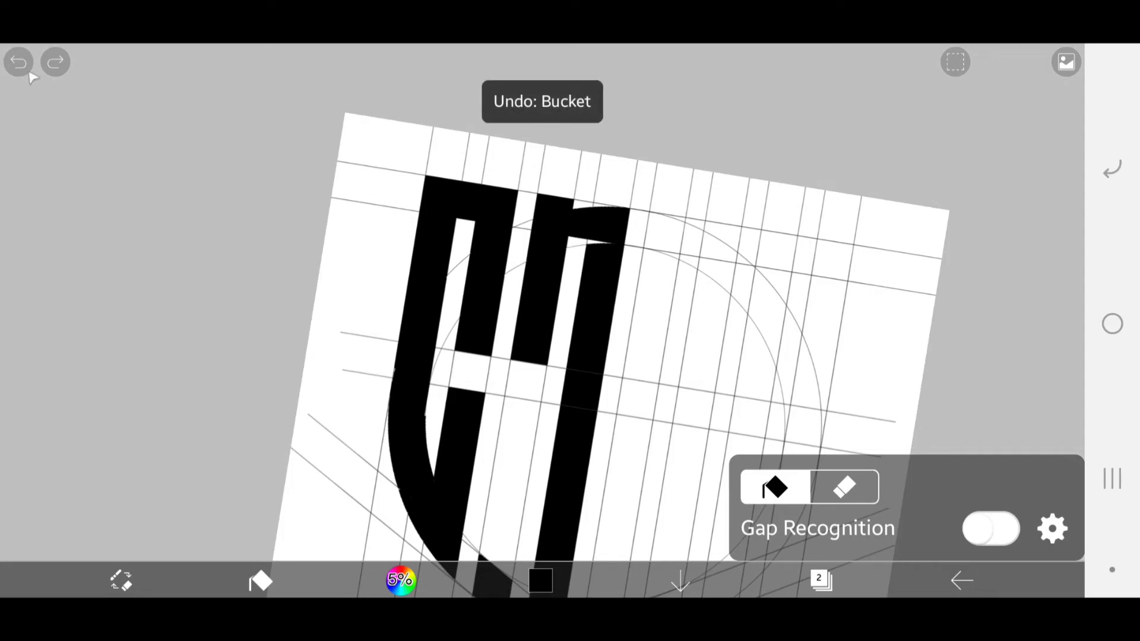
# Fill the leftover wedges in the A's top bar so it is solid between the two upper horizontal guides
pyautogui.scroll(5, 564, 190)
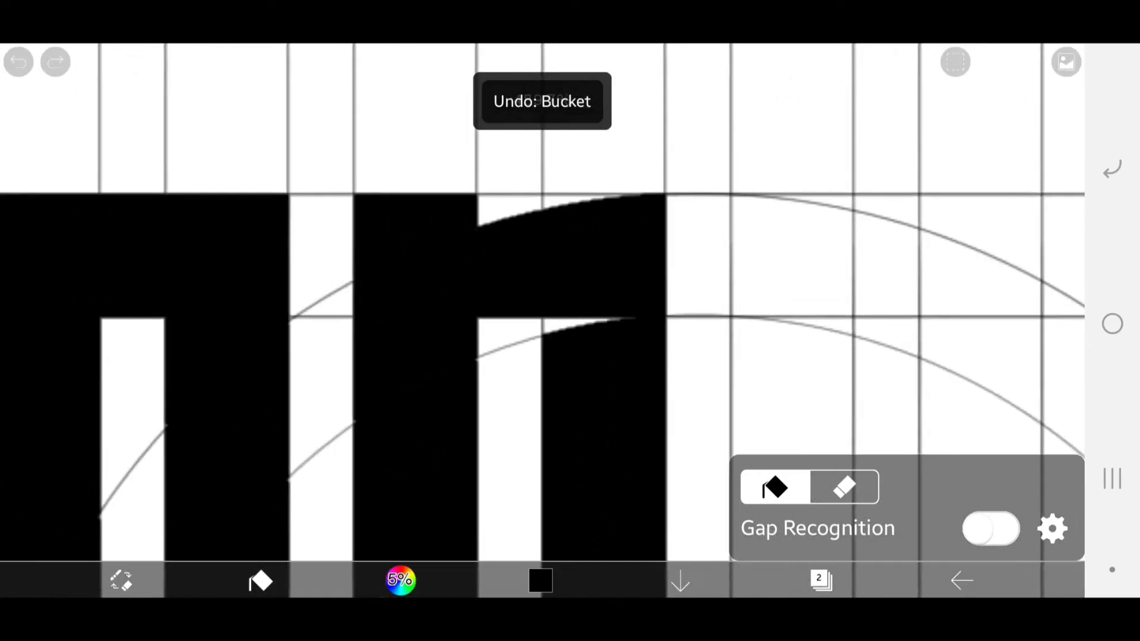
pyautogui.click(501, 284)
pyautogui.click(556, 269)
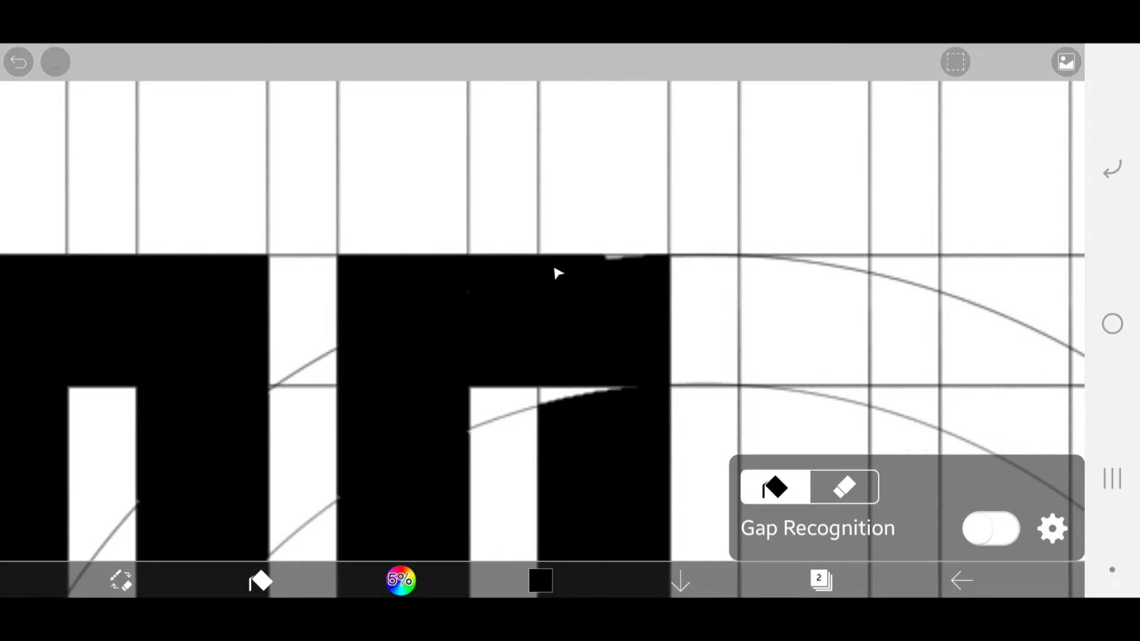
pyautogui.click(562, 396)
pyautogui.scroll(-5, 562, 396)
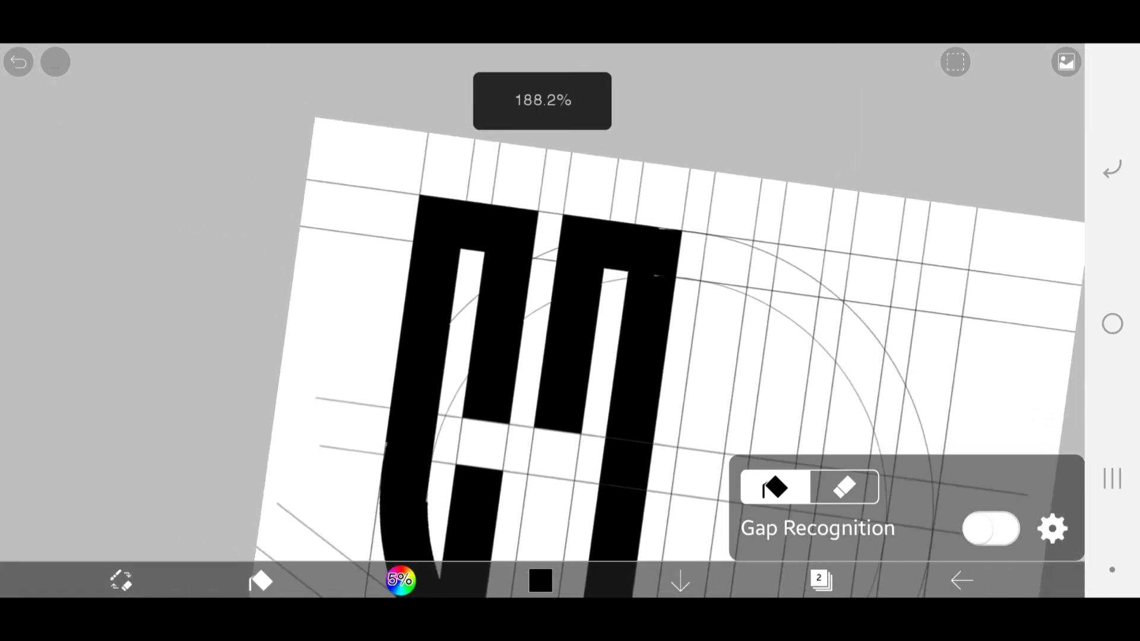
# Fill the A's crossbar between the middle horizontal guides and the lower part of its left leg black
pyautogui.scroll(1, 651, 308)
pyautogui.click(574, 296)
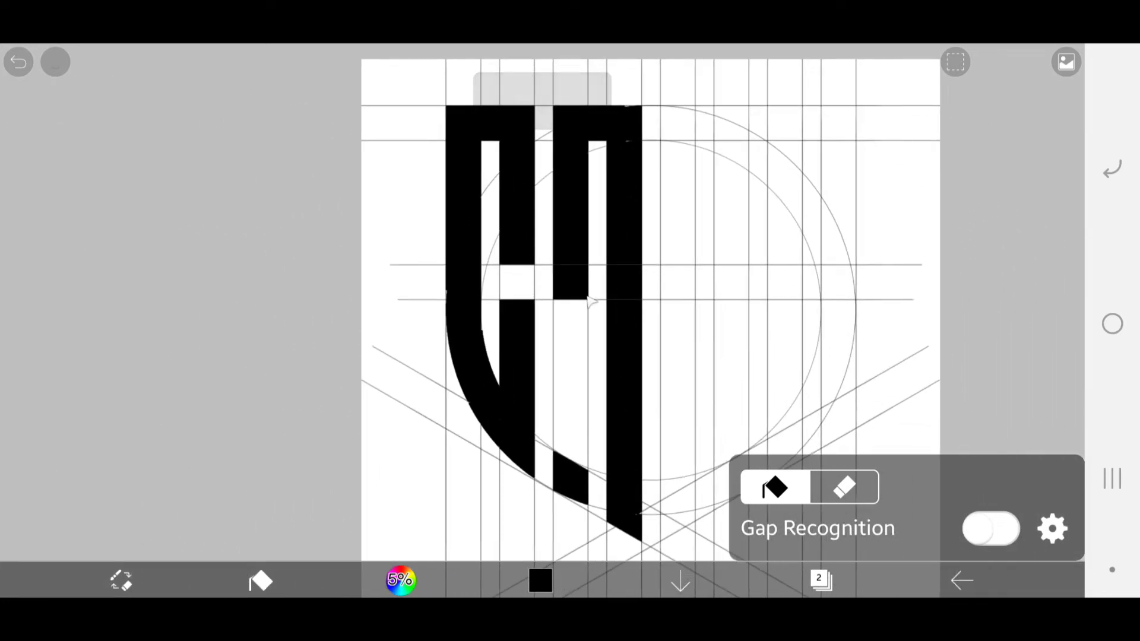
pyautogui.click(574, 397)
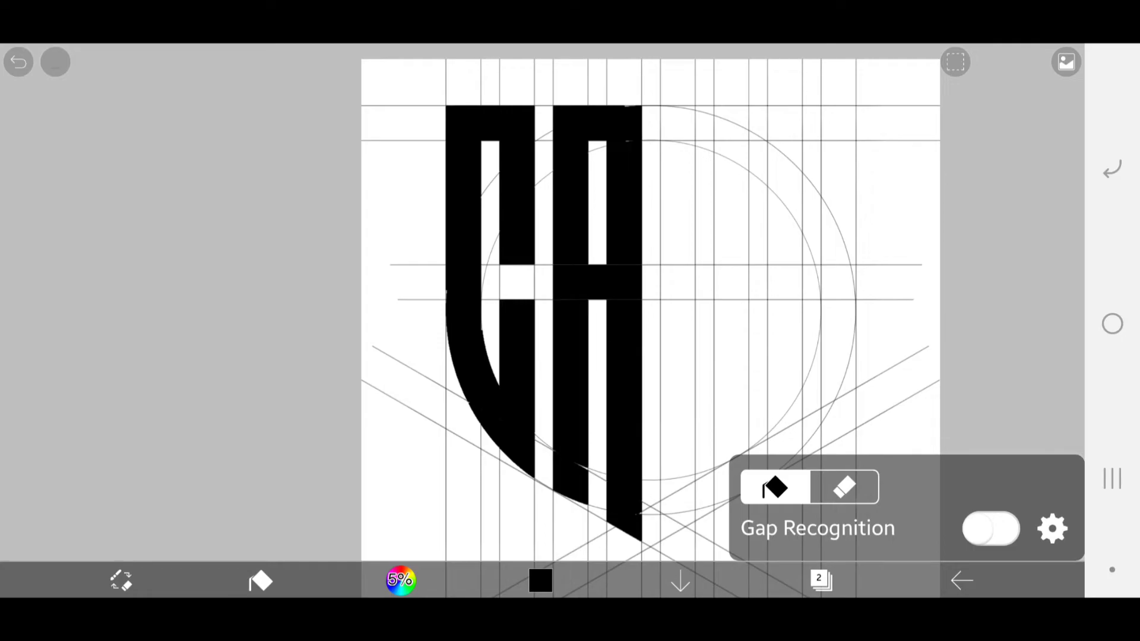
# Extend the foot of the A's left leg to the lower angled guide and fill the slivers left along the inner circle
pyautogui.scroll(10, 644, 505)
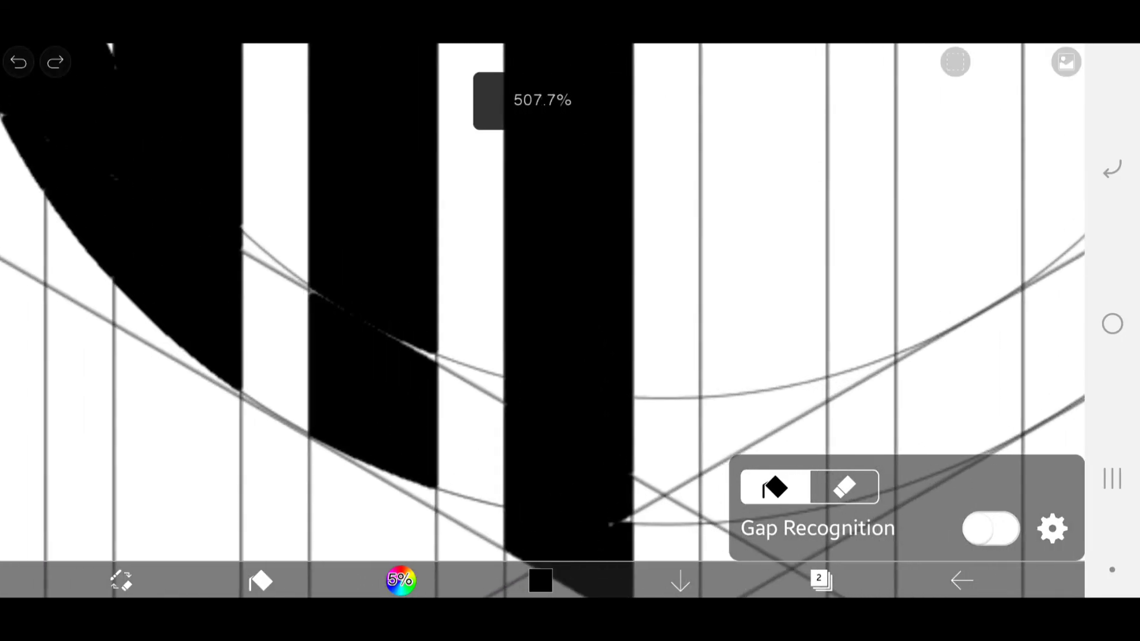
pyautogui.scroll(5, 434, 530)
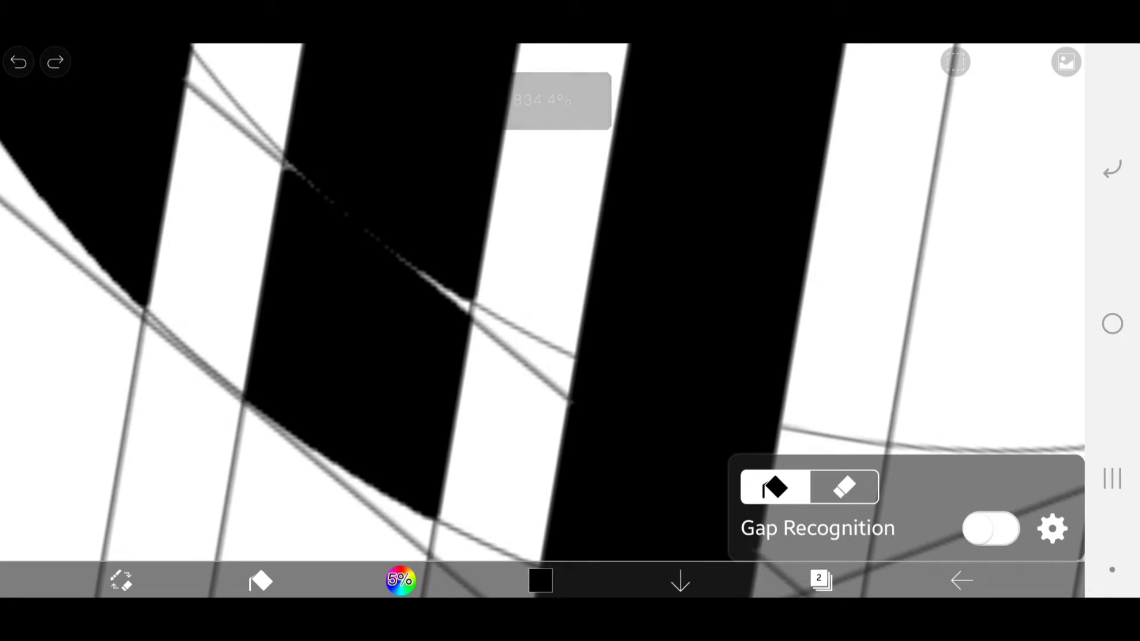
pyautogui.scroll(-3, 542, 302)
pyautogui.click(522, 384)
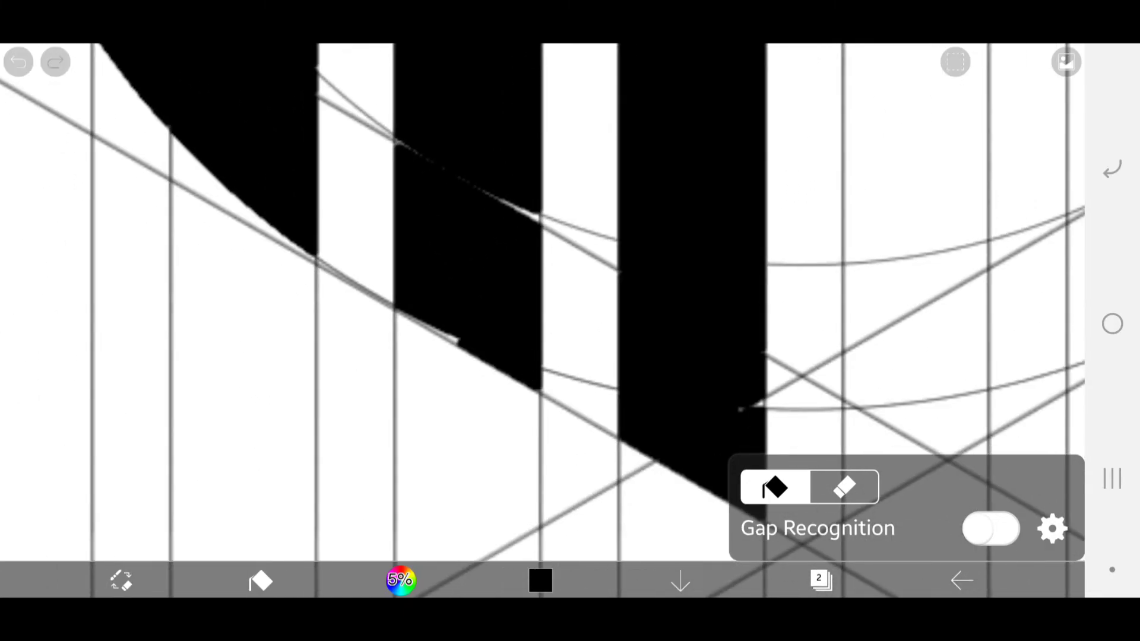
pyautogui.scroll(-7, 523, 385)
pyautogui.scroll(7, 522, 385)
pyautogui.scroll(5, 502, 385)
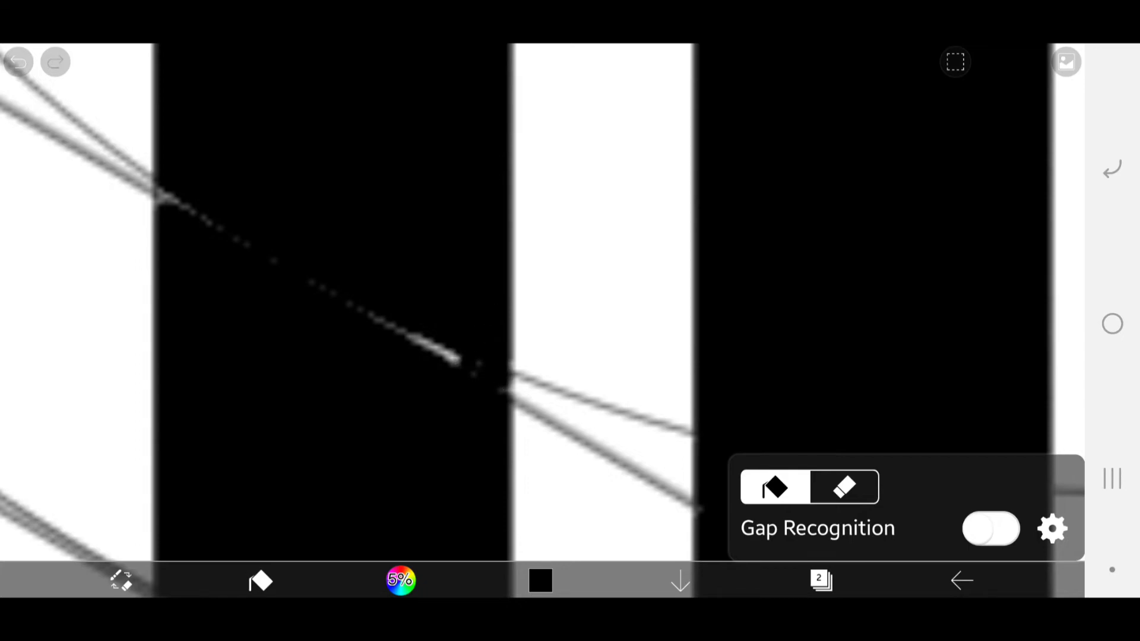
pyautogui.scroll(-10, 542, 321)
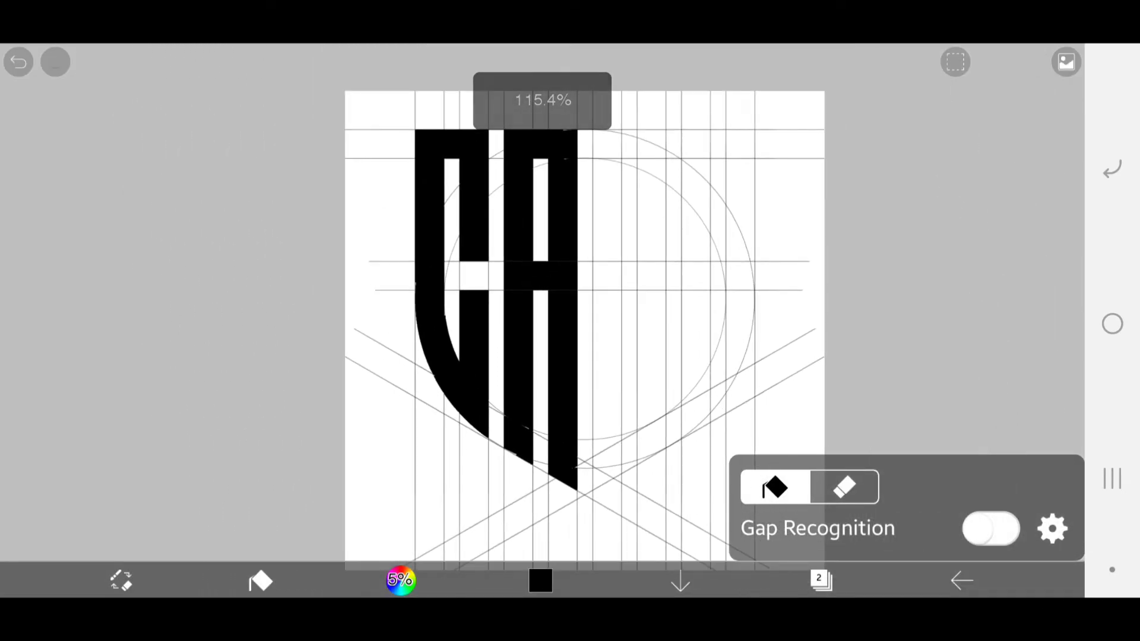
pyautogui.scroll(-3, 542, 320)
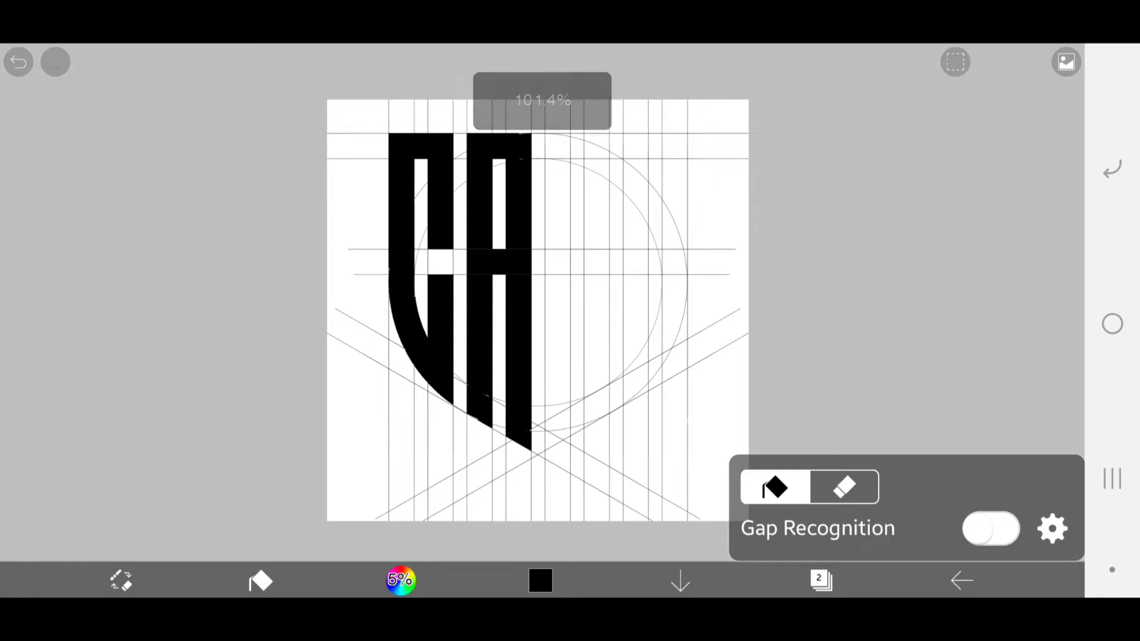
# Fill the L's stem in the column right of the A, from the top arc down to the lower angled guide
pyautogui.click(561, 204)
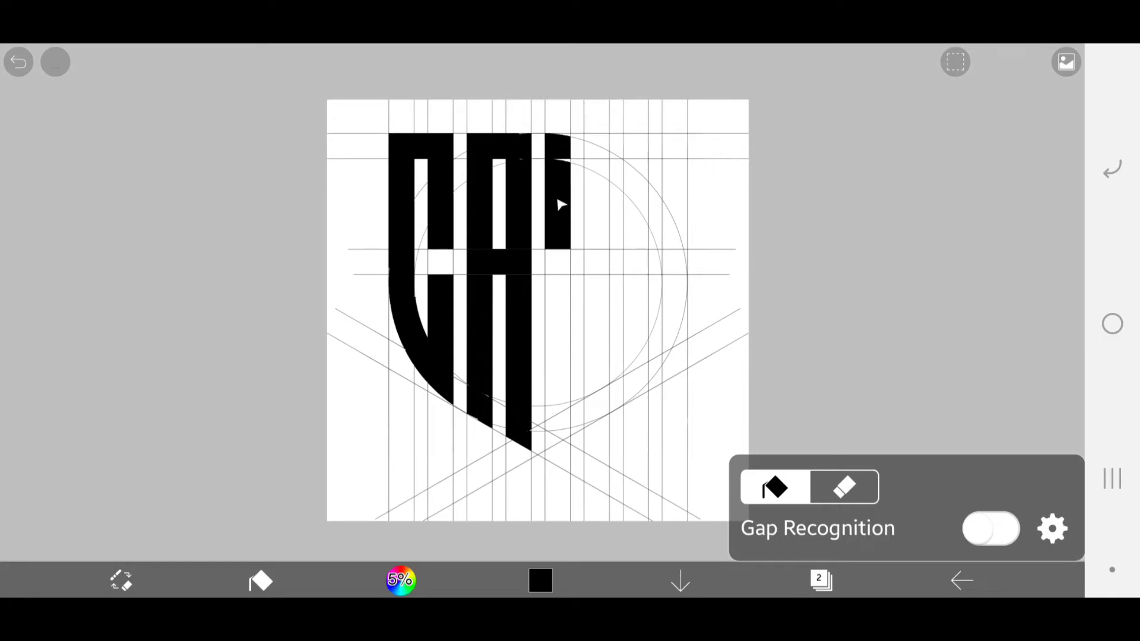
pyautogui.click(566, 336)
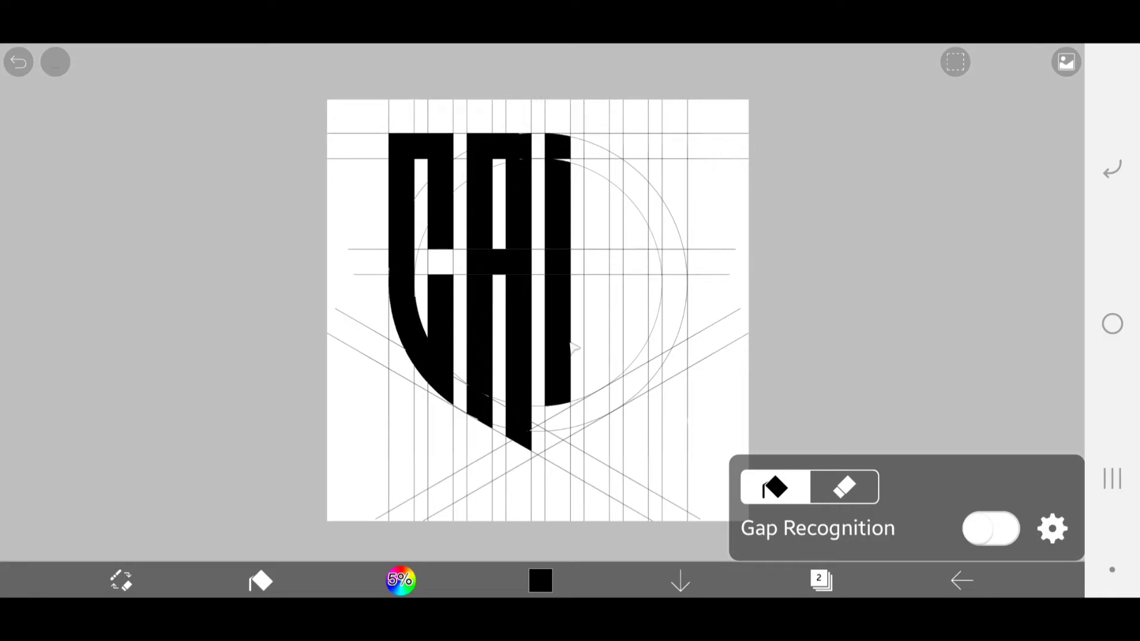
pyautogui.scroll(-1, 618, 386)
pyautogui.scroll(5, 617, 386)
pyautogui.click(494, 438)
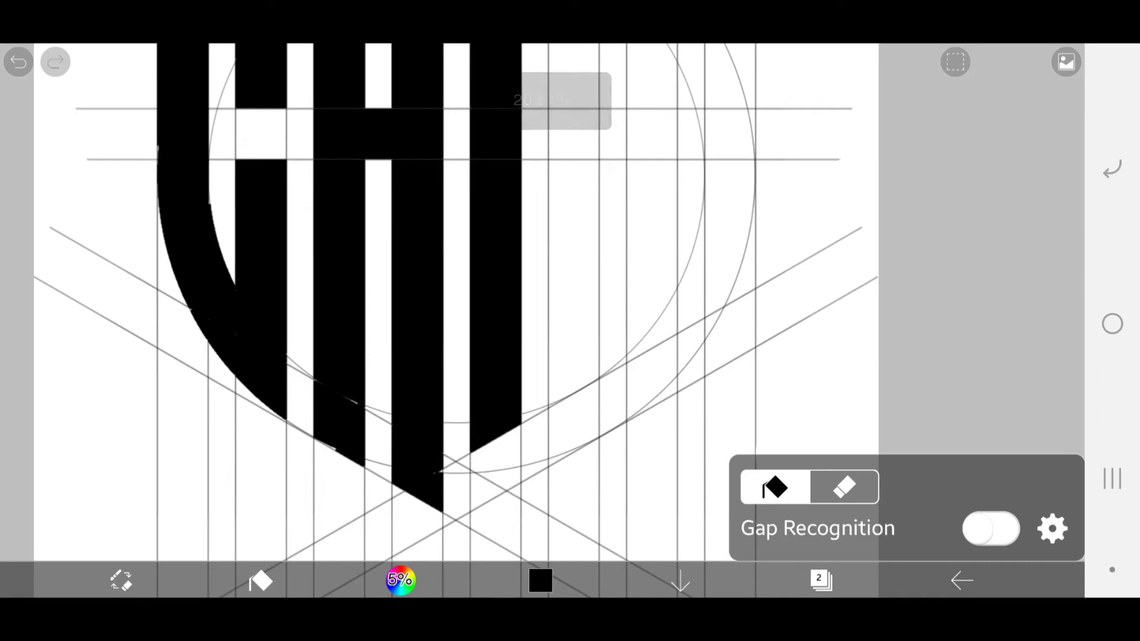
pyautogui.click(504, 460)
pyautogui.click(515, 484)
pyautogui.click(501, 502)
pyautogui.click(478, 493)
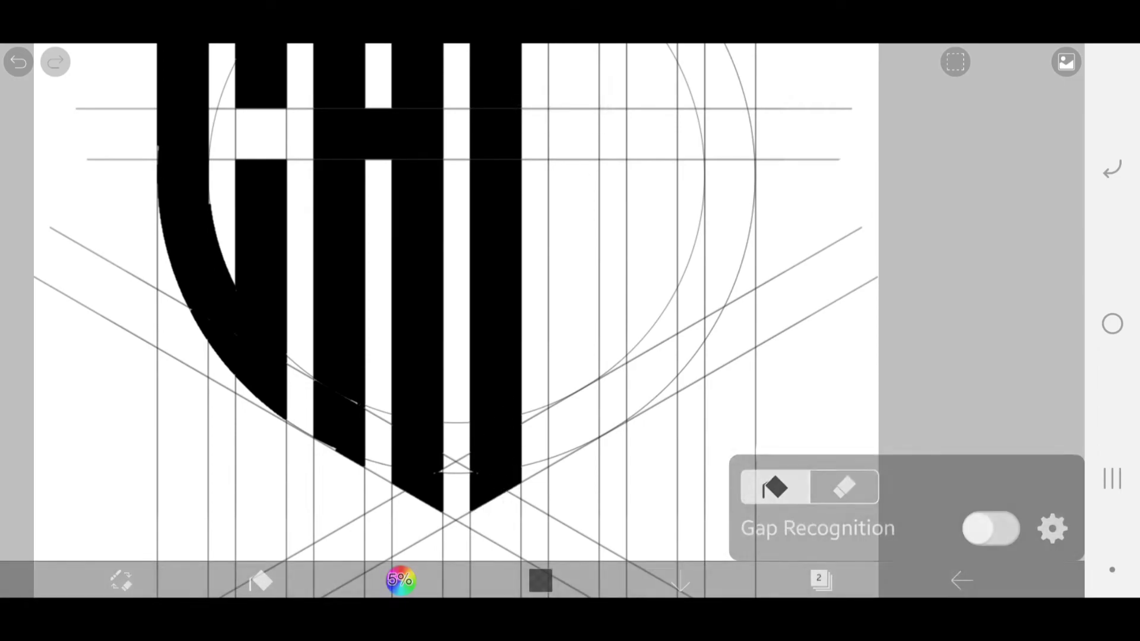
# Fill the L's slanted foot between the two rising guides across the next two columns, including the sliver under the arc
pyautogui.click(540, 442)
pyautogui.click(536, 470)
pyautogui.click(571, 429)
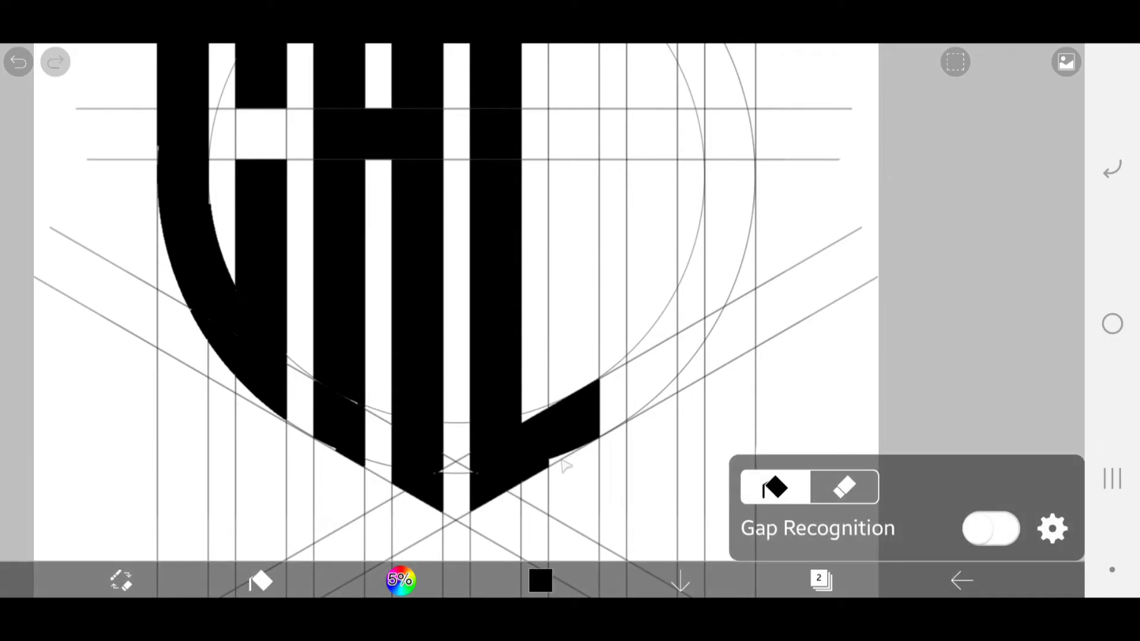
pyautogui.scroll(5, 565, 466)
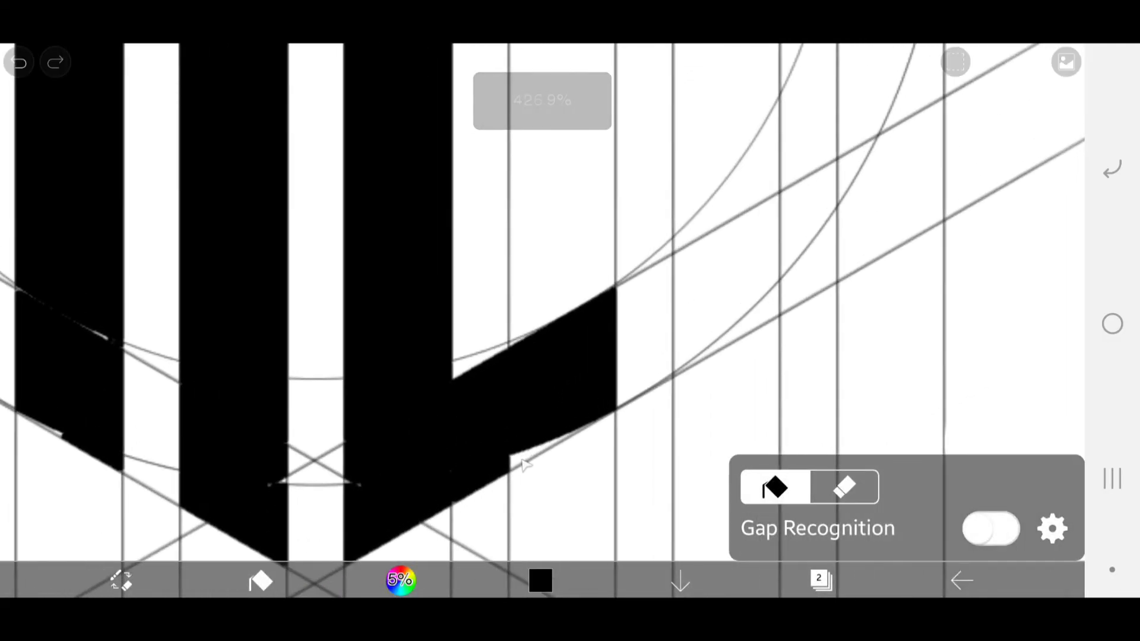
pyautogui.click(522, 465)
pyautogui.scroll(-6, 522, 466)
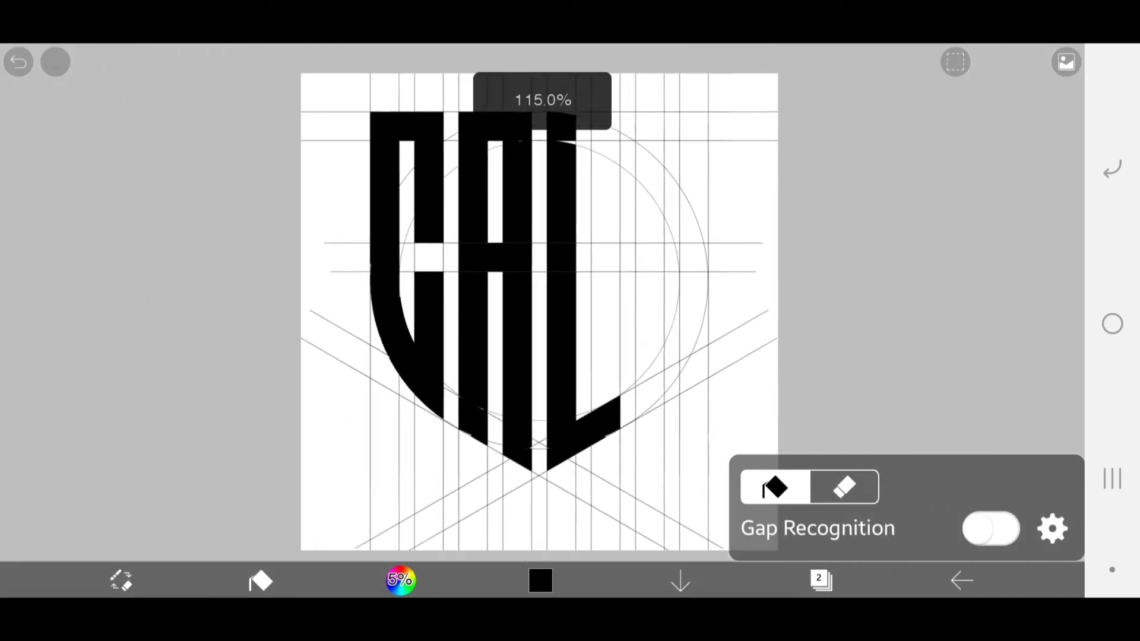
# Fill the corner above the outer circle and the gap at the inner circle at the top of the L's stem
pyautogui.scroll(-1, 539, 311)
pyautogui.scroll(1, 539, 312)
pyautogui.scroll(5, 585, 149)
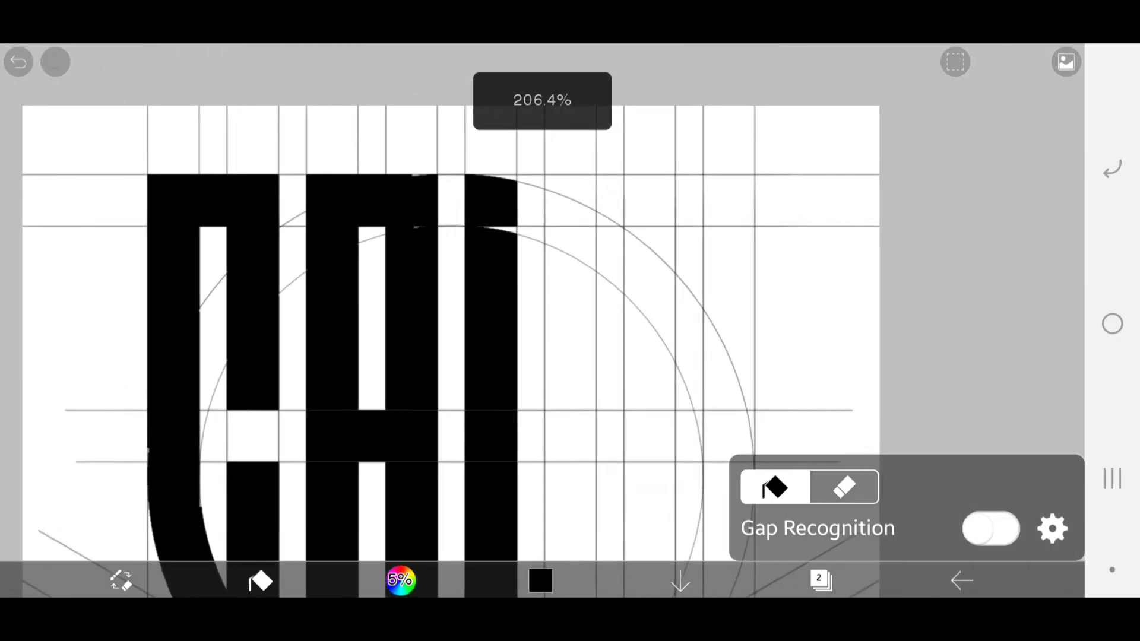
pyautogui.scroll(5, 543, 174)
pyautogui.click(457, 187)
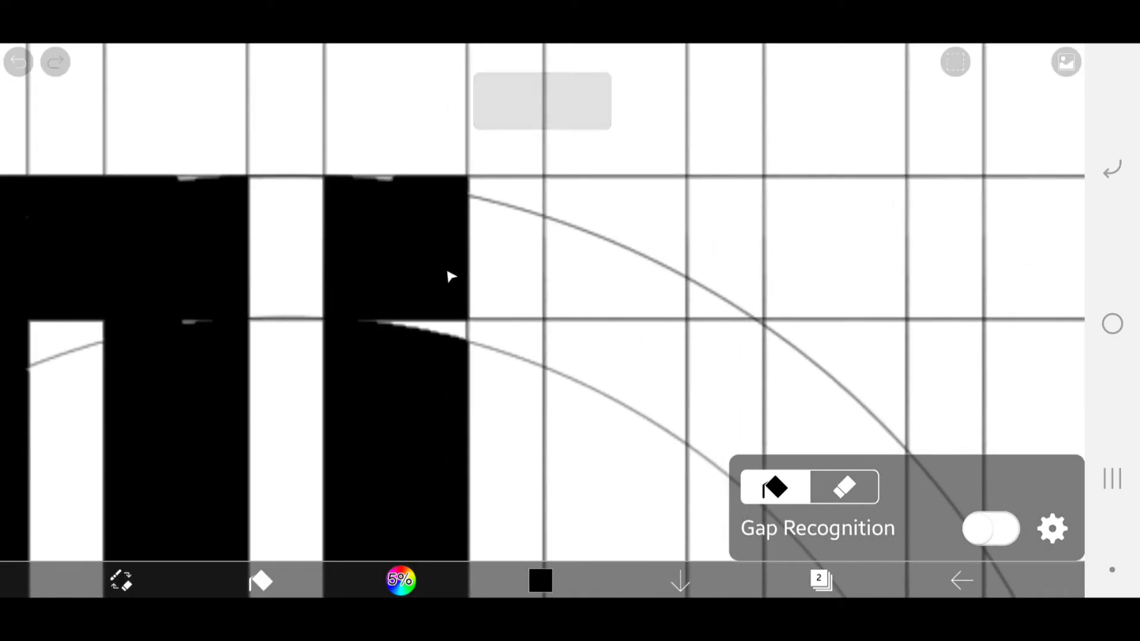
pyautogui.click(455, 334)
pyautogui.scroll(-6, 454, 334)
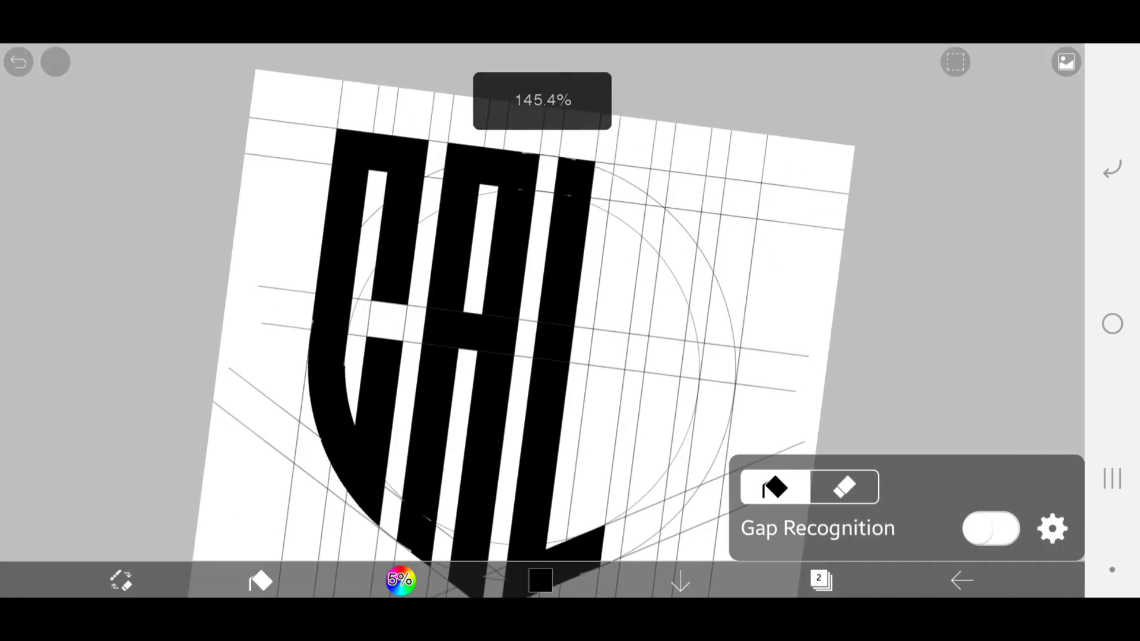
# Fill the M's short left leg, its top bar, and the outermost right column down along the outer circle
pyautogui.scroll(-3, 502, 309)
pyautogui.scroll(1, 501, 308)
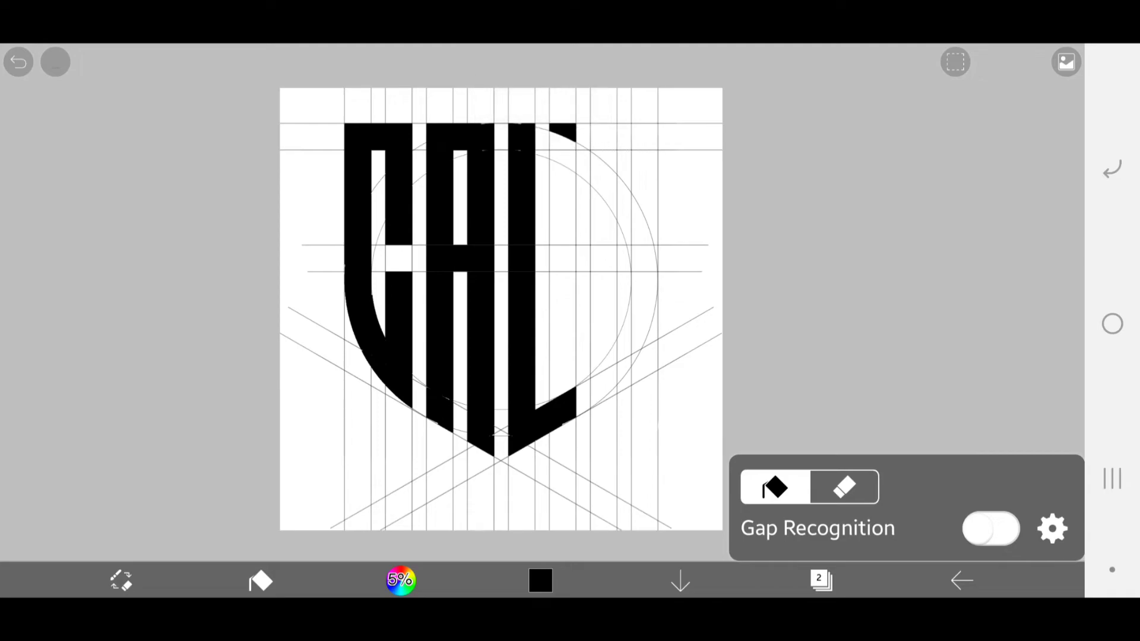
pyautogui.click(574, 162)
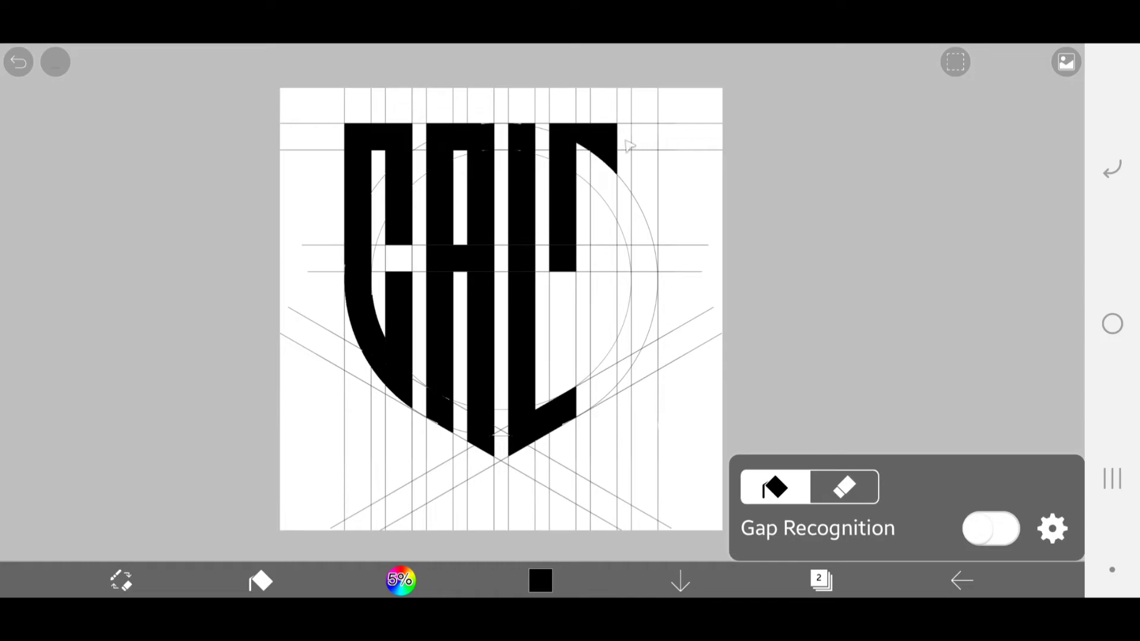
pyautogui.click(649, 219)
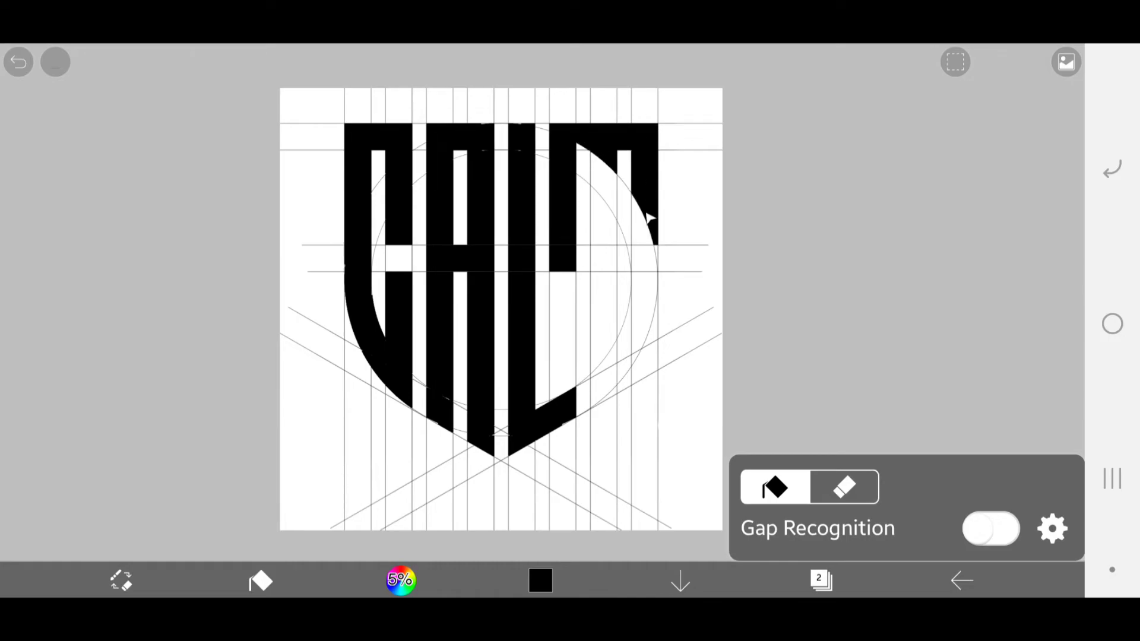
pyautogui.click(647, 306)
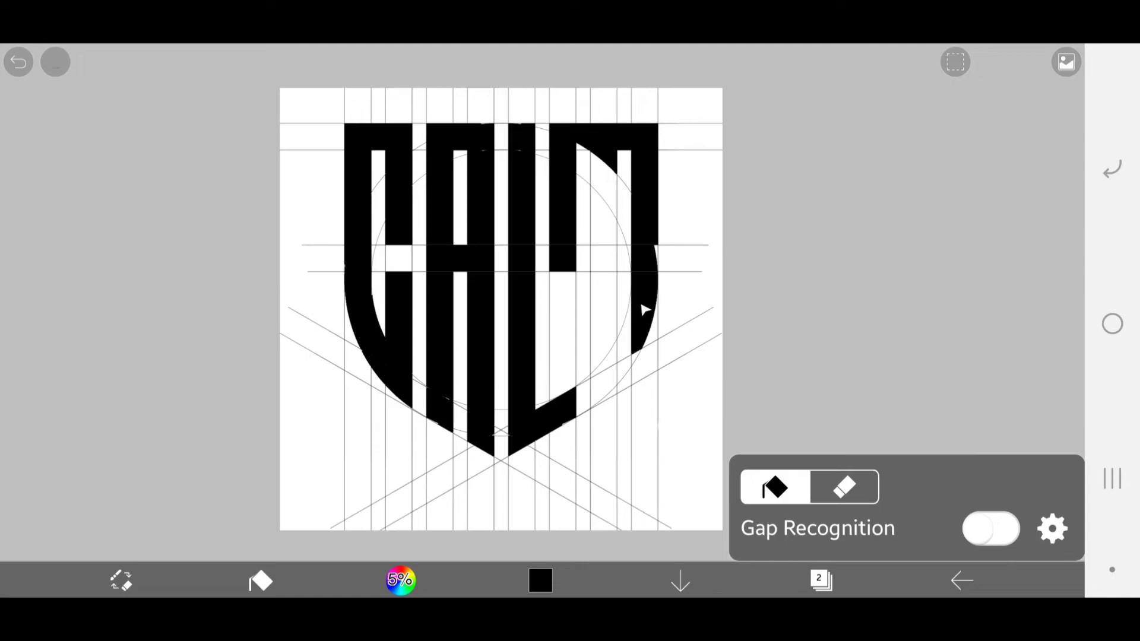
# Fill the M's middle leg from its top bar down to the outer circle, covering every cell in that column
pyautogui.click(606, 238)
pyautogui.click(611, 190)
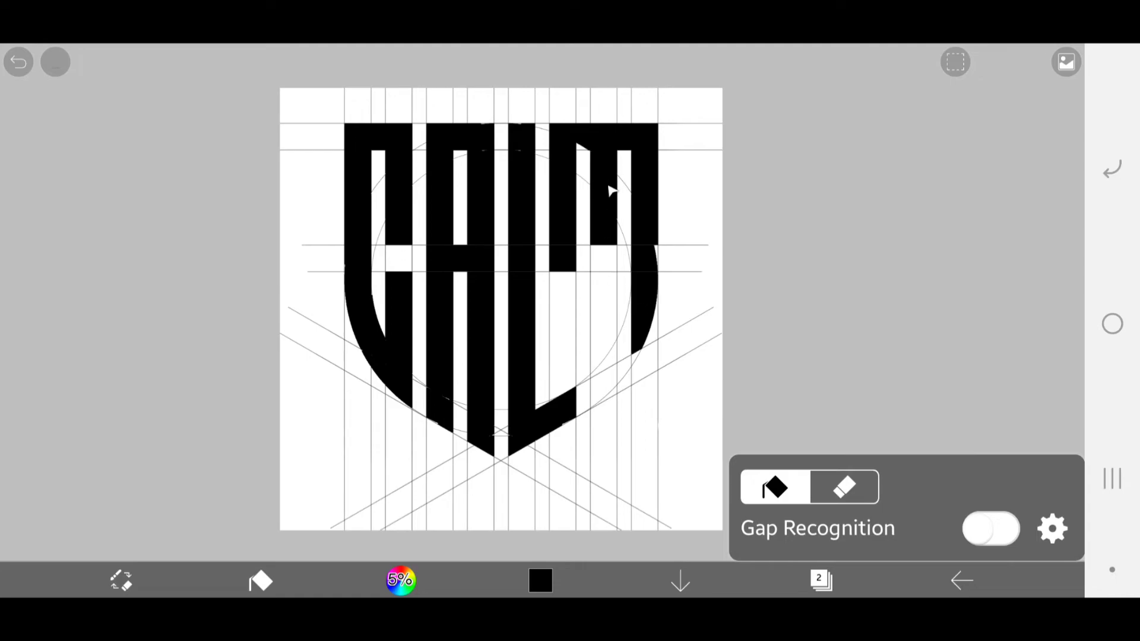
pyautogui.click(613, 310)
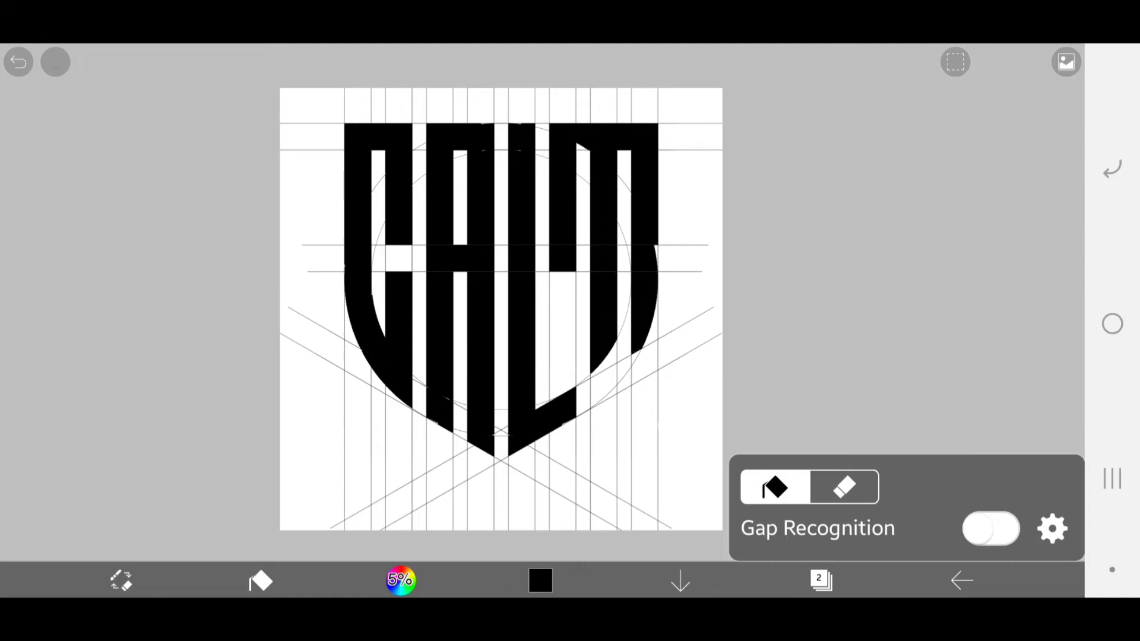
pyautogui.scroll(5, 535, 356)
pyautogui.click(604, 387)
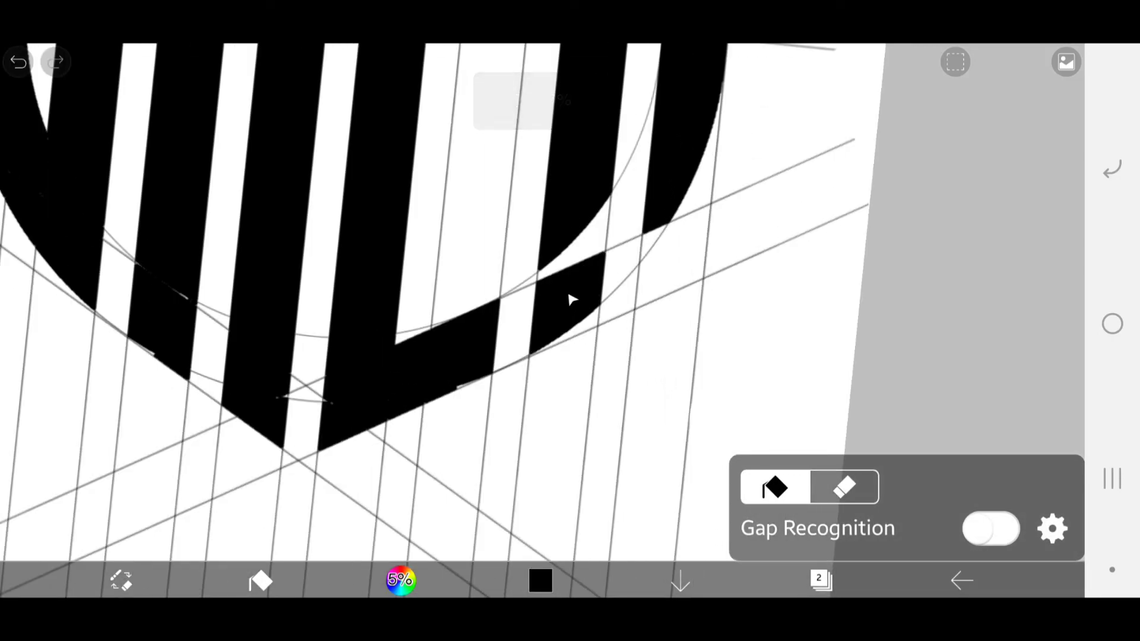
pyautogui.click(579, 261)
pyautogui.scroll(-5, 653, 225)
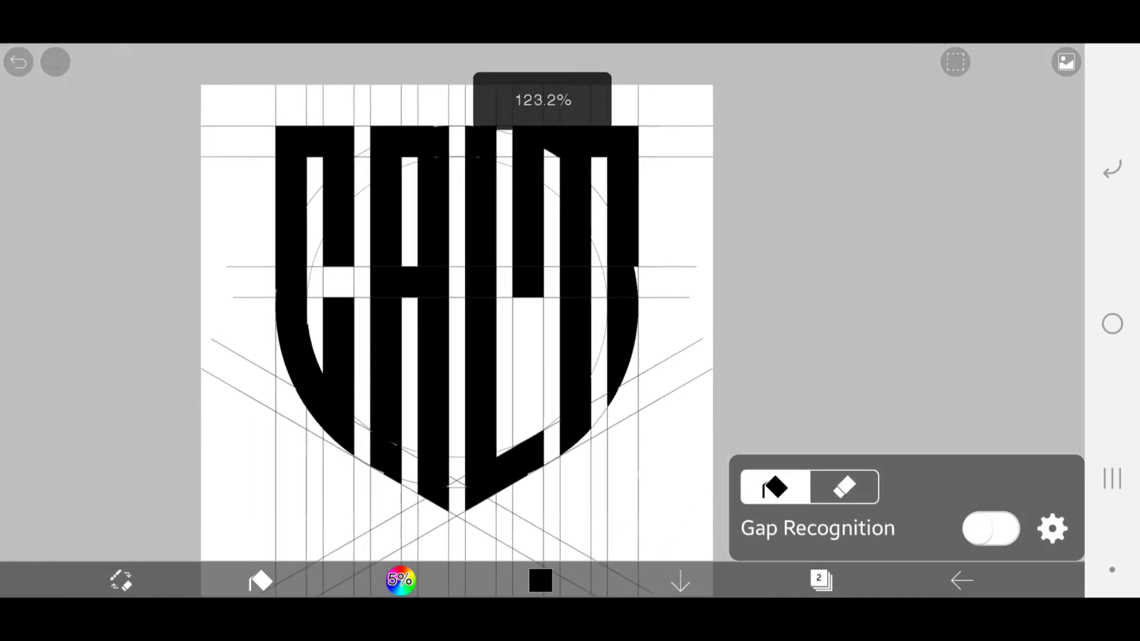
# Fill the thin sliver between the outer circle and the outermost vertical guide on the M's outer leg
pyautogui.scroll(8, 653, 225)
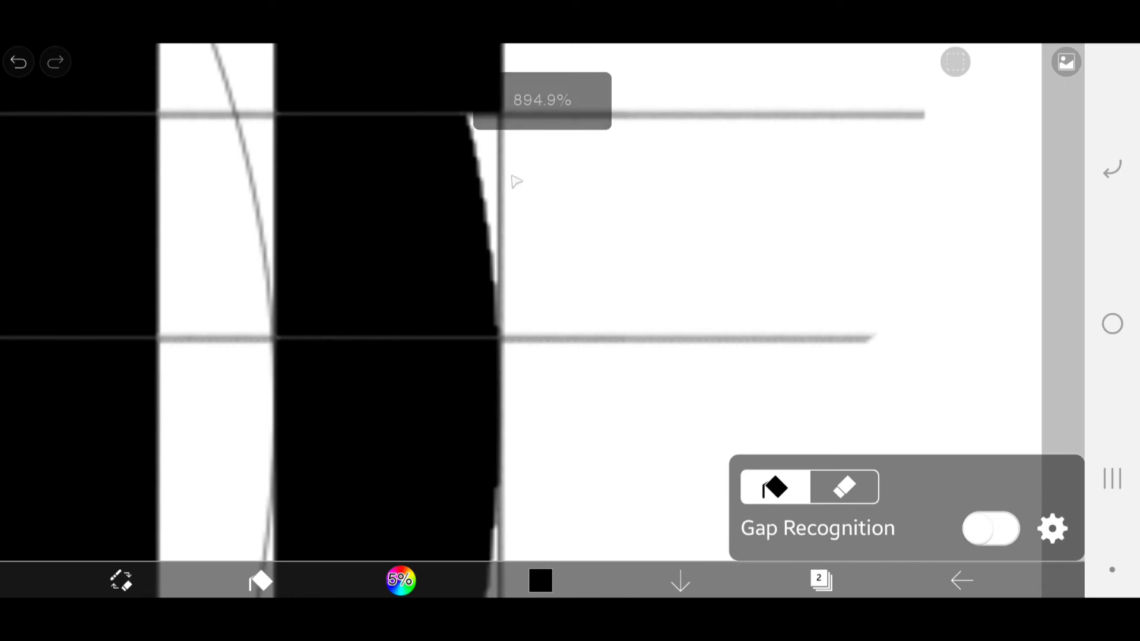
pyautogui.click(490, 167)
pyautogui.scroll(-5, 534, 320)
pyautogui.scroll(-5, 534, 321)
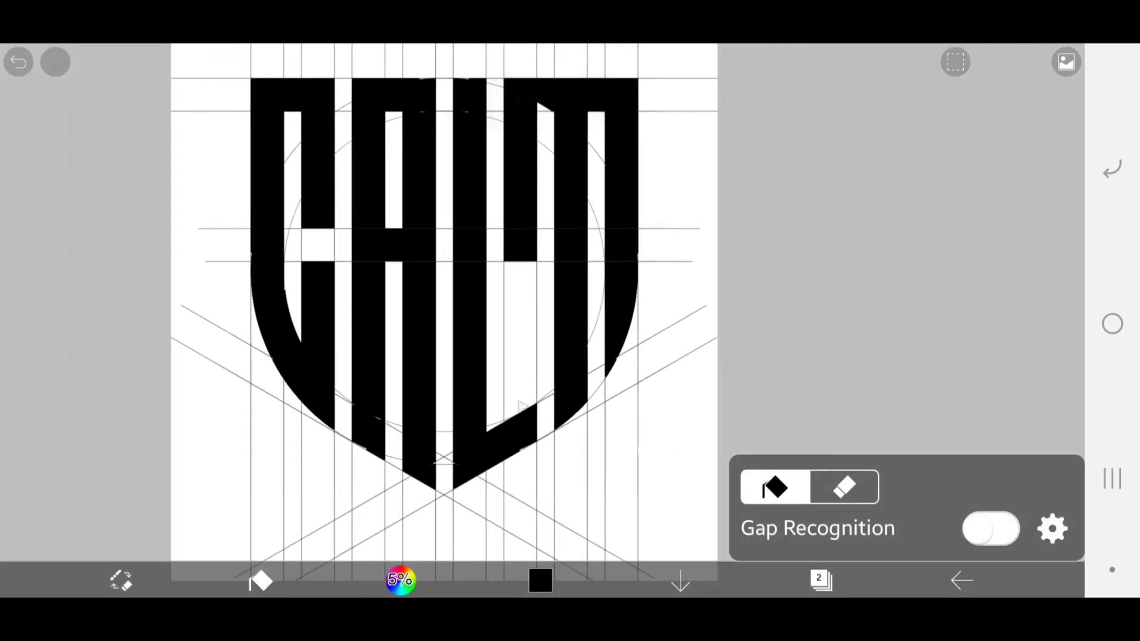
pyautogui.scroll(-3, 535, 320)
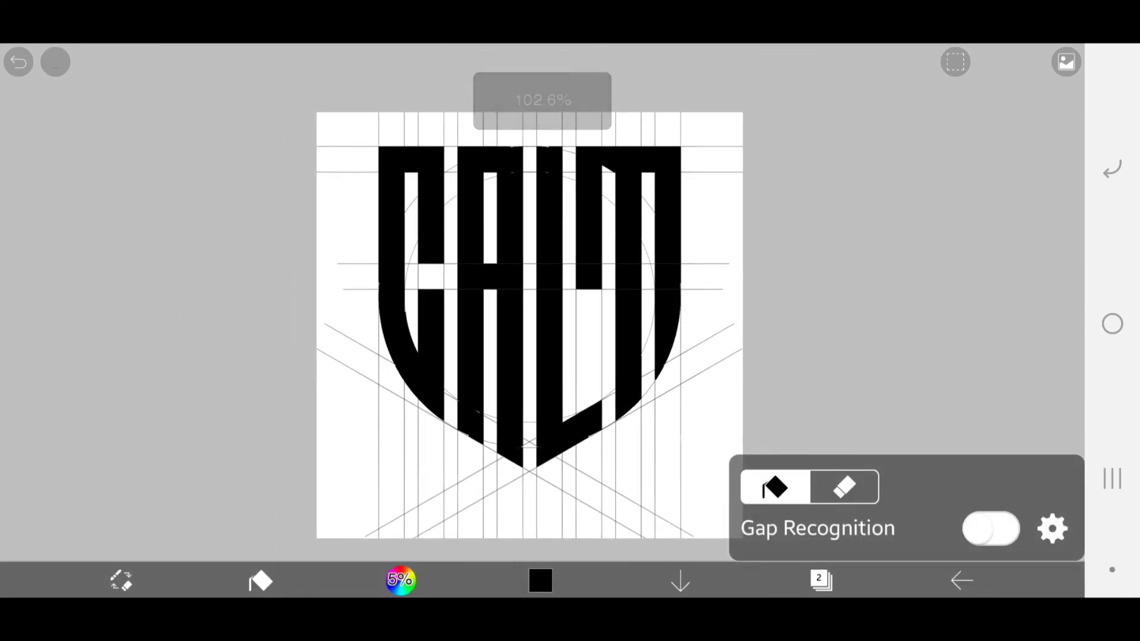
# Make guide layer 1 the active layer with the brush and turn on the straight ruler
pyautogui.click(260, 581)
pyautogui.click(821, 580)
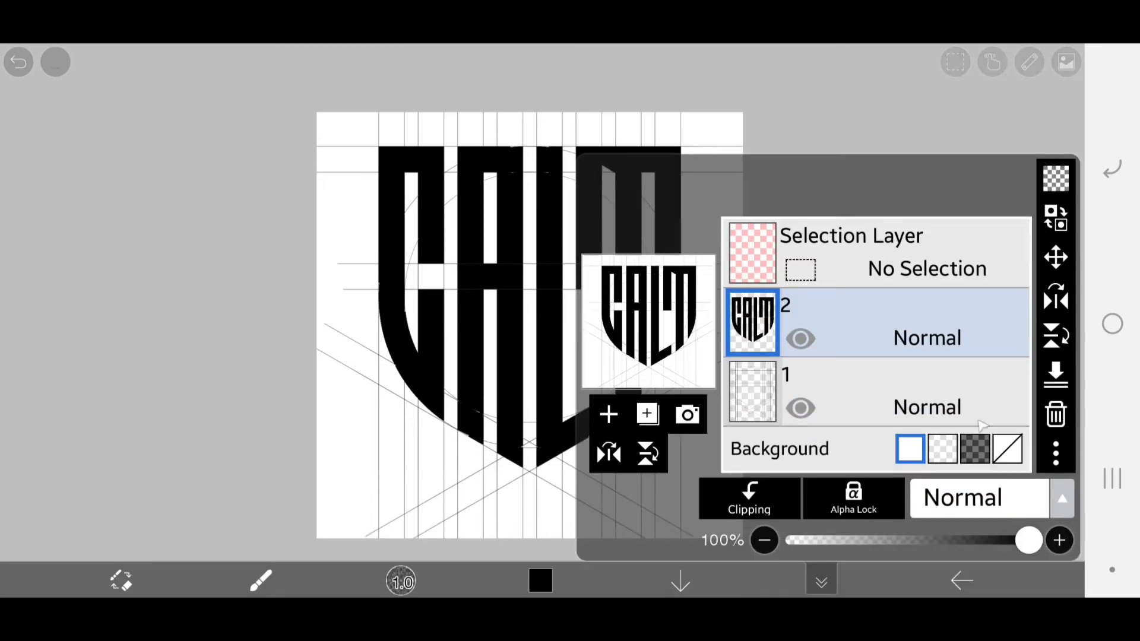
pyautogui.click(840, 395)
pyautogui.click(960, 117)
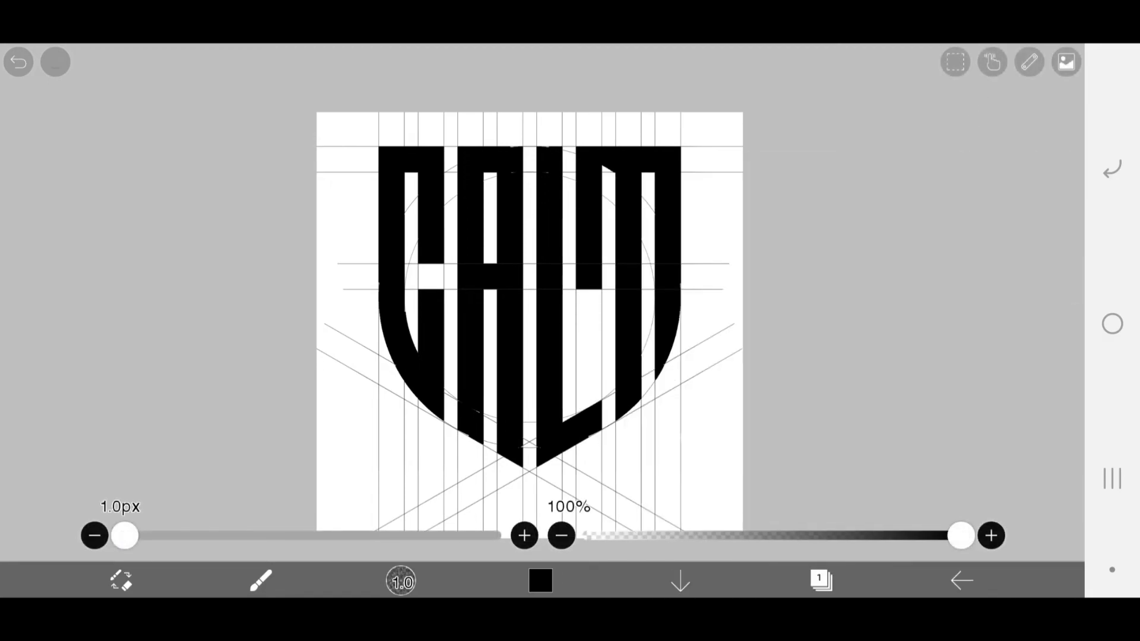
pyautogui.click(1030, 63)
pyautogui.click(866, 145)
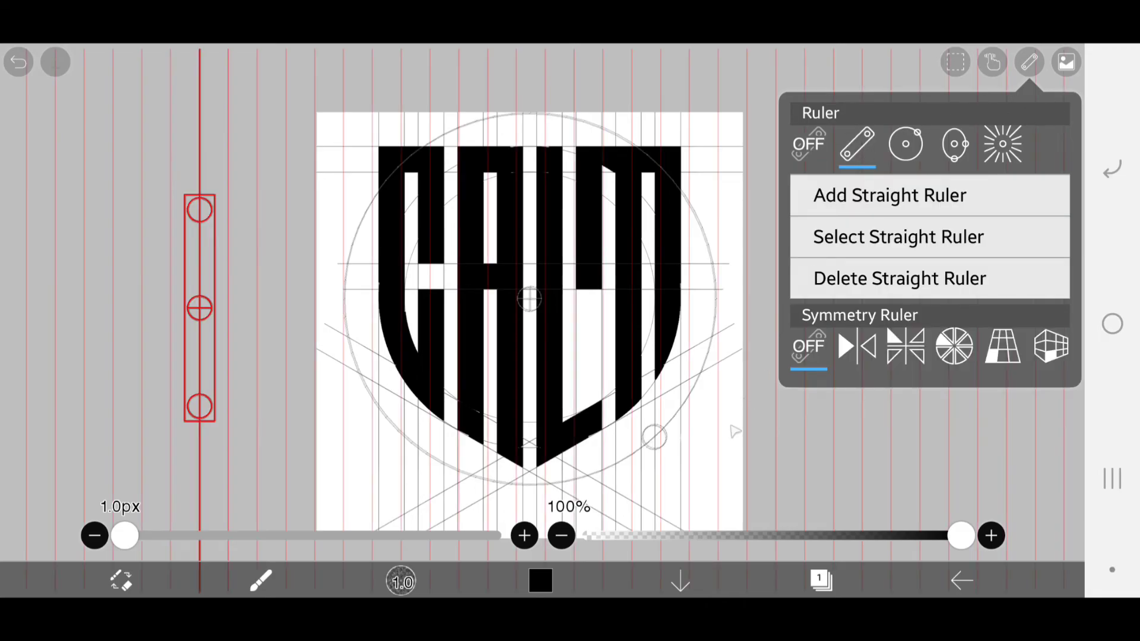
# Rotate the straight ruler to 150° and align it with the slanted lower edge of the L's foot
pyautogui.click(592, 387)
pyautogui.moveTo(199, 307); pyautogui.dragTo(575, 321)
pyautogui.moveTo(574, 222); pyautogui.dragTo(799, 289)
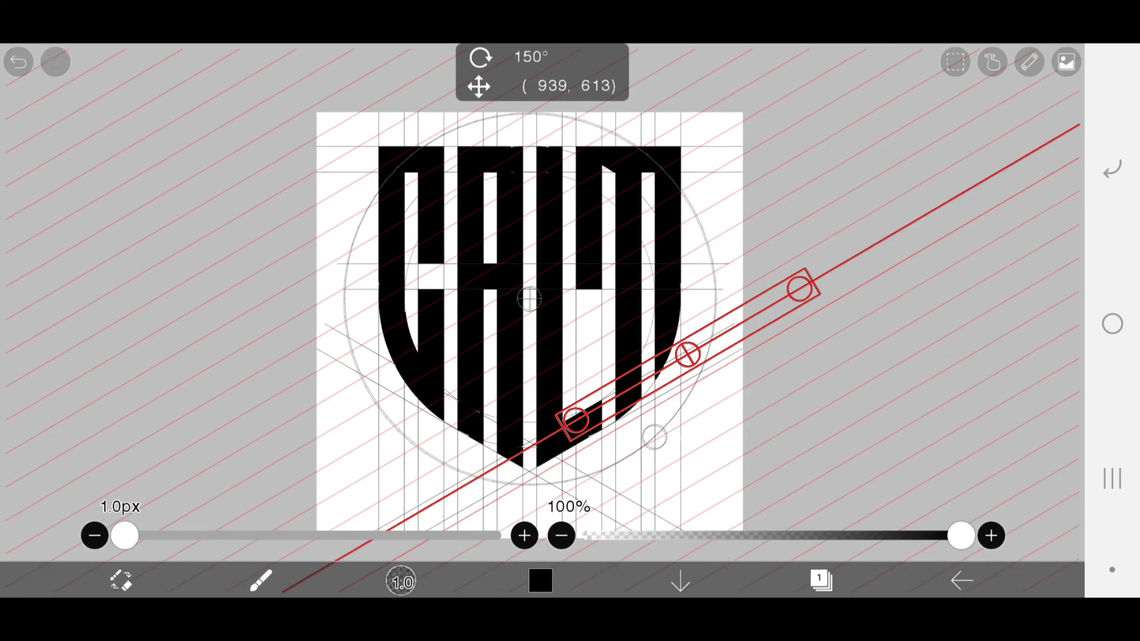
pyautogui.moveTo(688, 355); pyautogui.dragTo(711, 365)
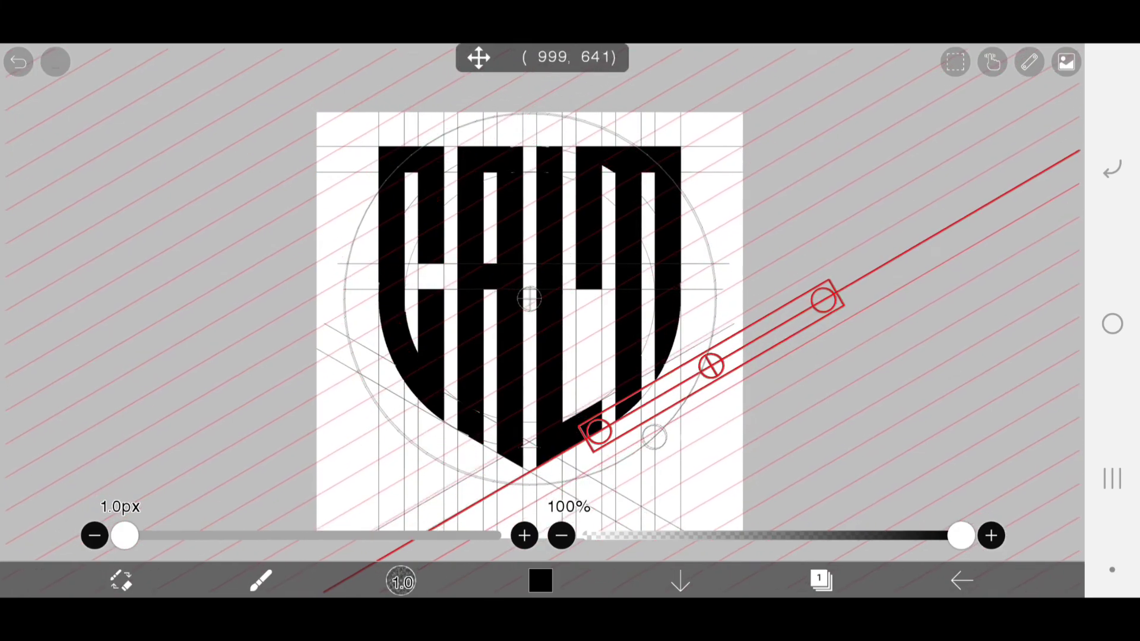
pyautogui.moveTo(823, 300); pyautogui.dragTo(825, 300)
pyautogui.scroll(5, 711, 422)
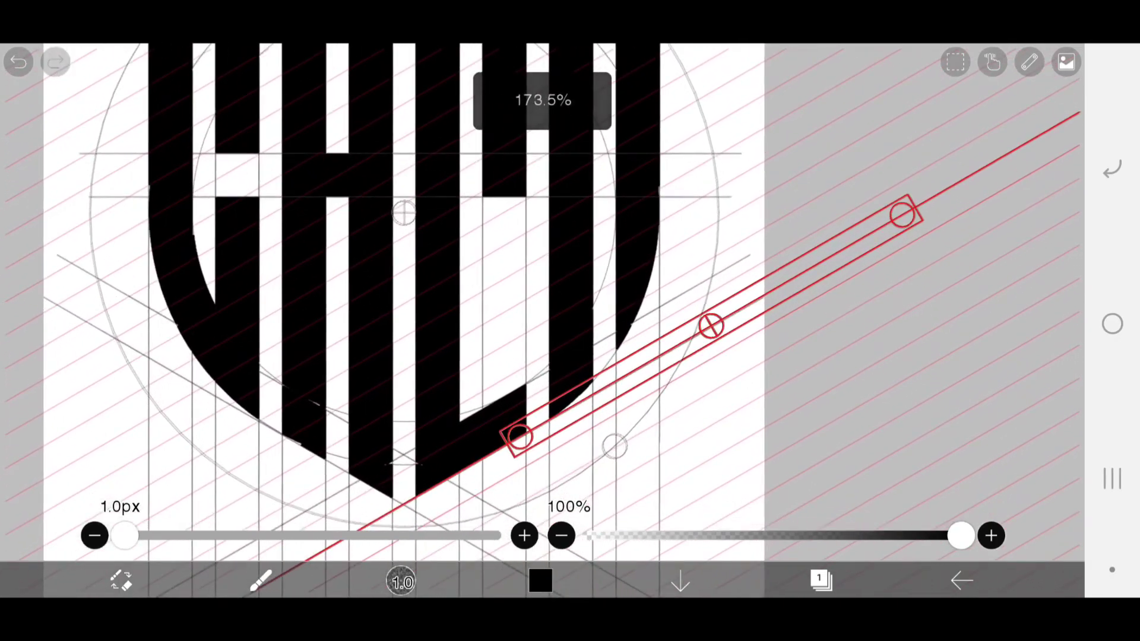
pyautogui.scroll(3, 570, 321)
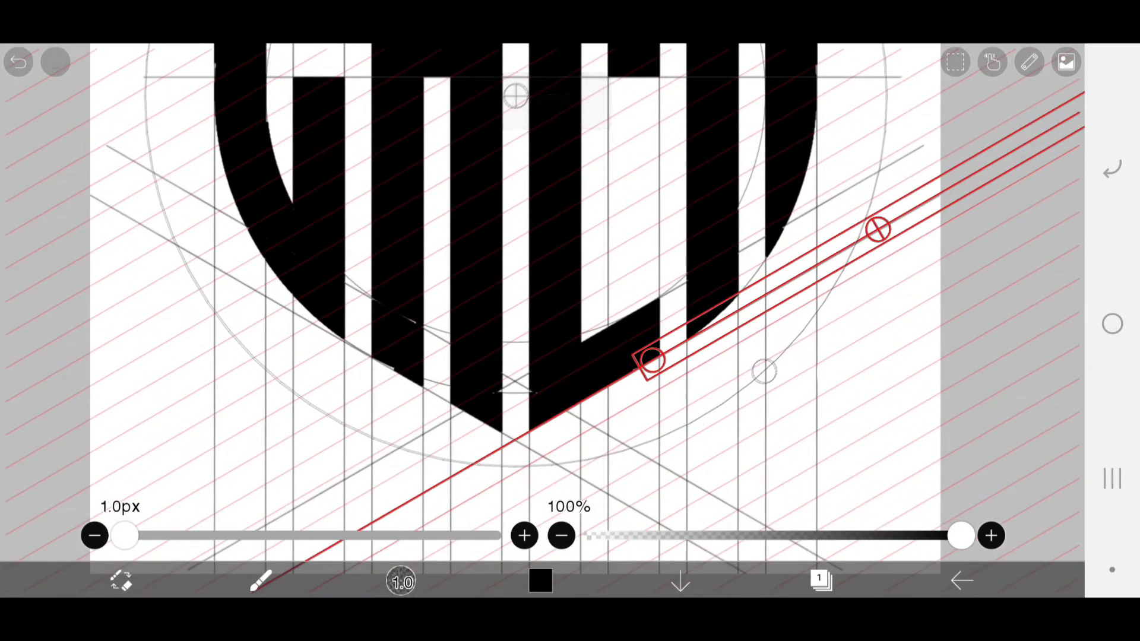
# Draw a guide line just above the L's slanted foot, parallel to it, and turn the ruler off
pyautogui.click(822, 581)
pyautogui.click(821, 581)
pyautogui.scroll(-3, 570, 320)
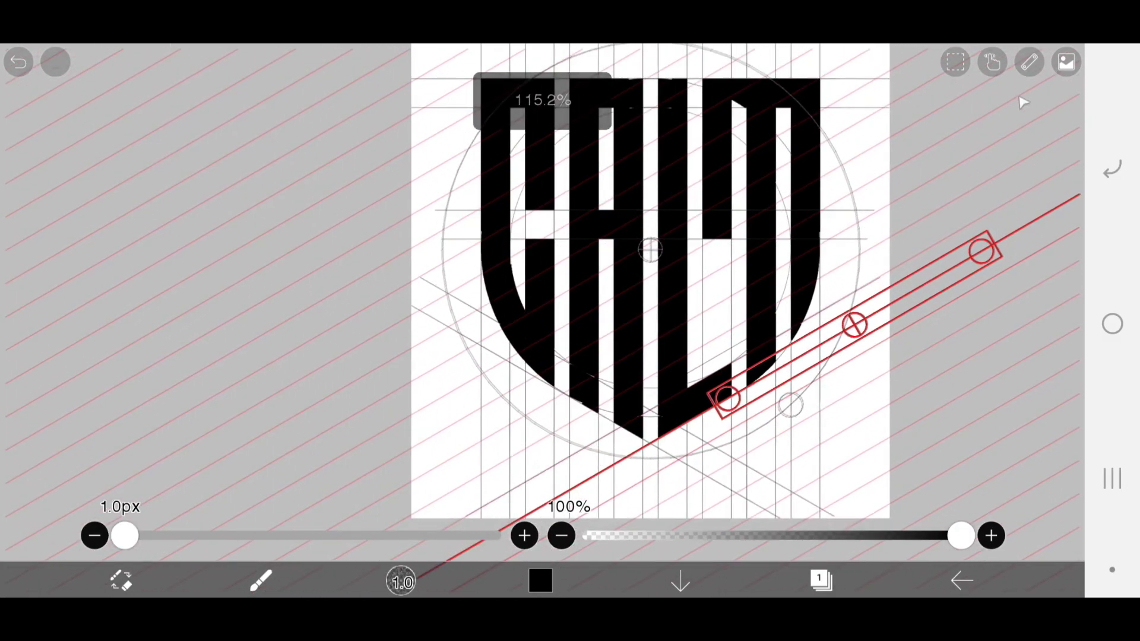
pyautogui.click(1029, 62)
pyautogui.click(807, 144)
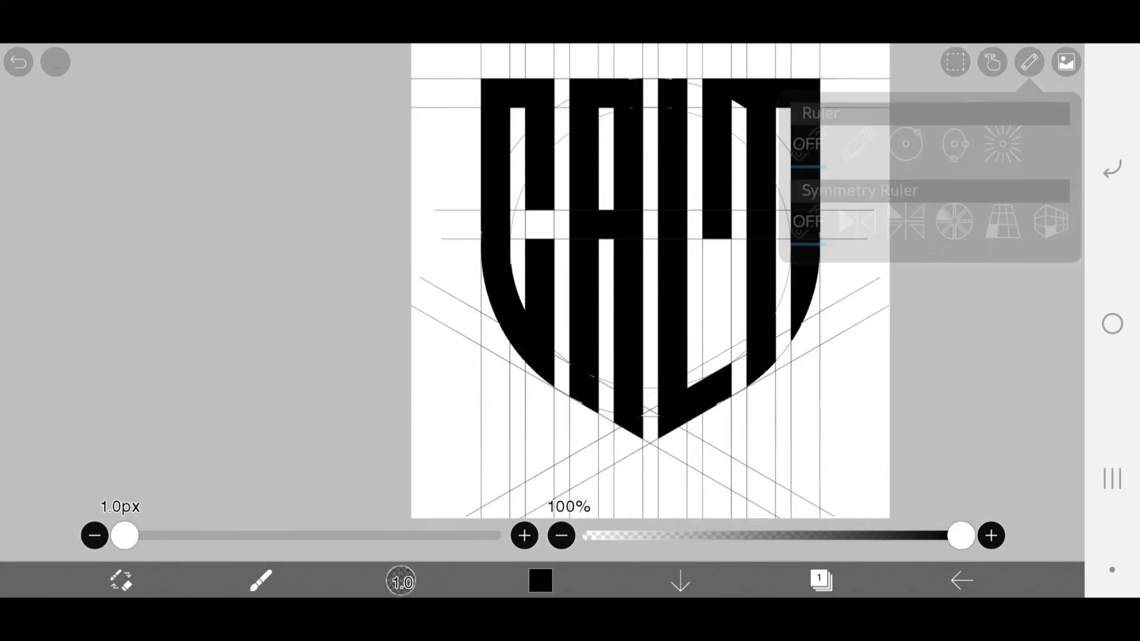
# On layer 2, extend the M's inner leg by bucket-filling its column down to the new slanted guide
pyautogui.scroll(3, 570, 297)
pyautogui.click(821, 580)
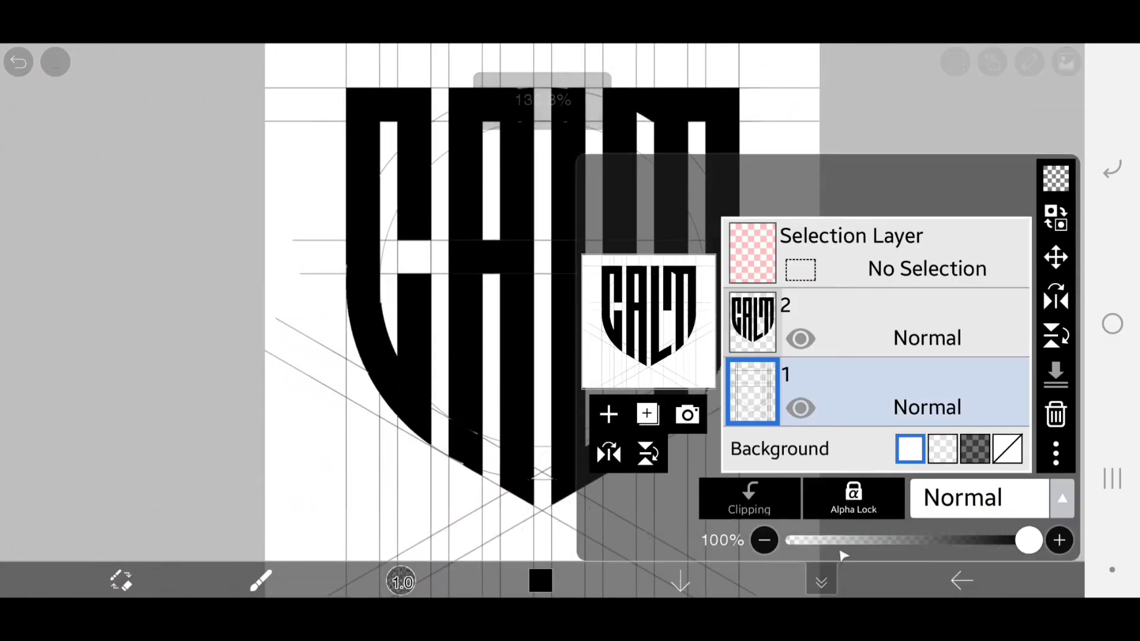
pyautogui.click(891, 323)
pyautogui.click(943, 148)
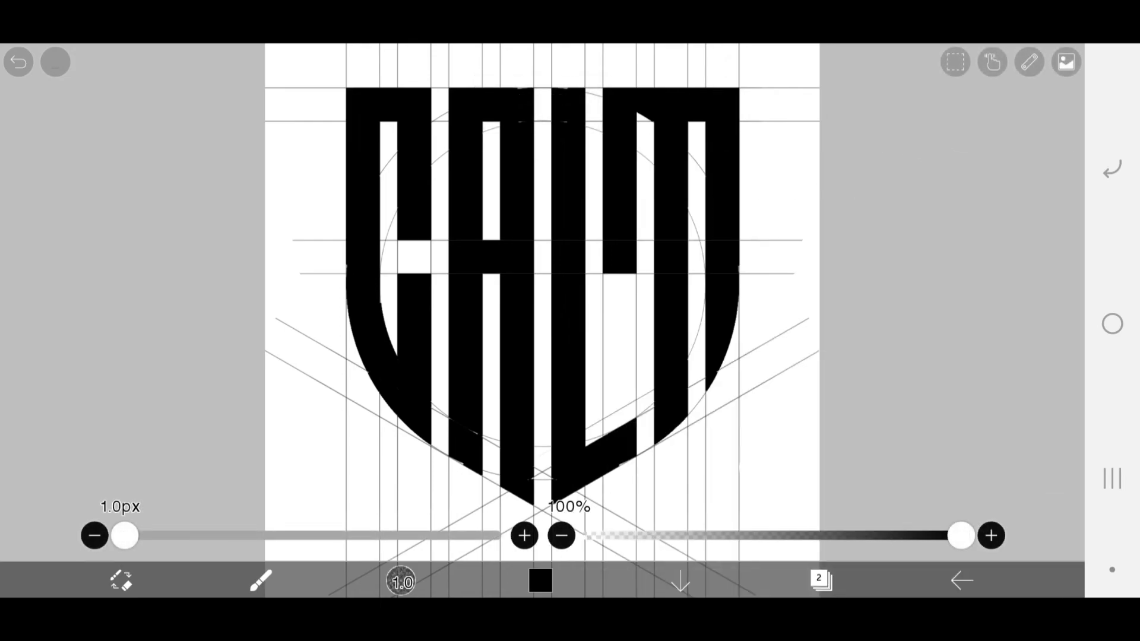
pyautogui.click(260, 580)
pyautogui.click(298, 393)
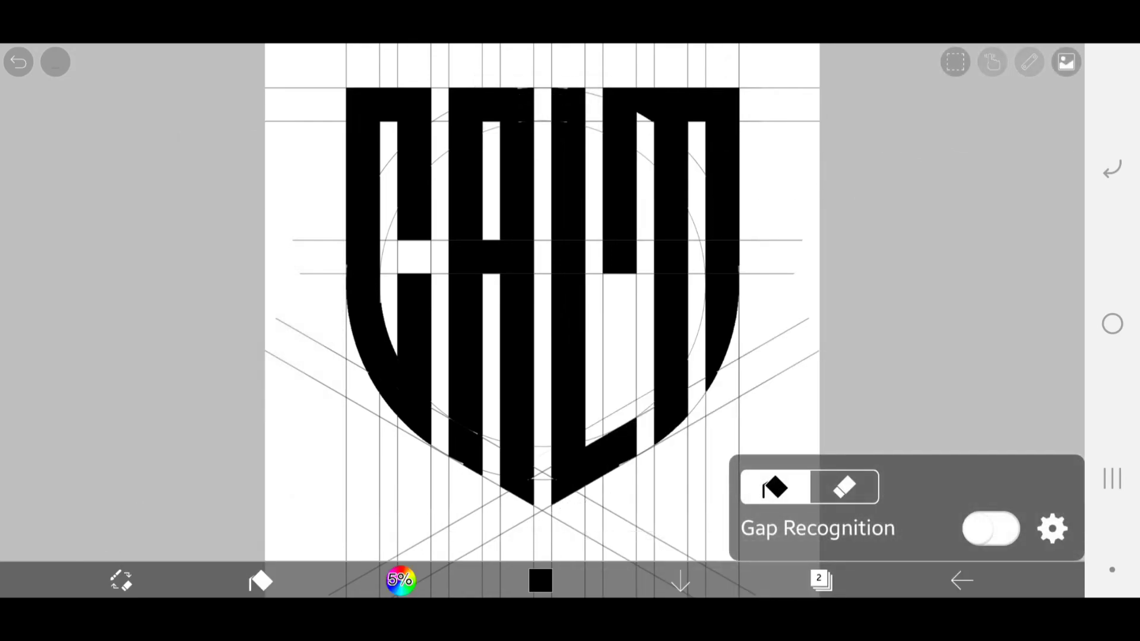
pyautogui.click(620, 344)
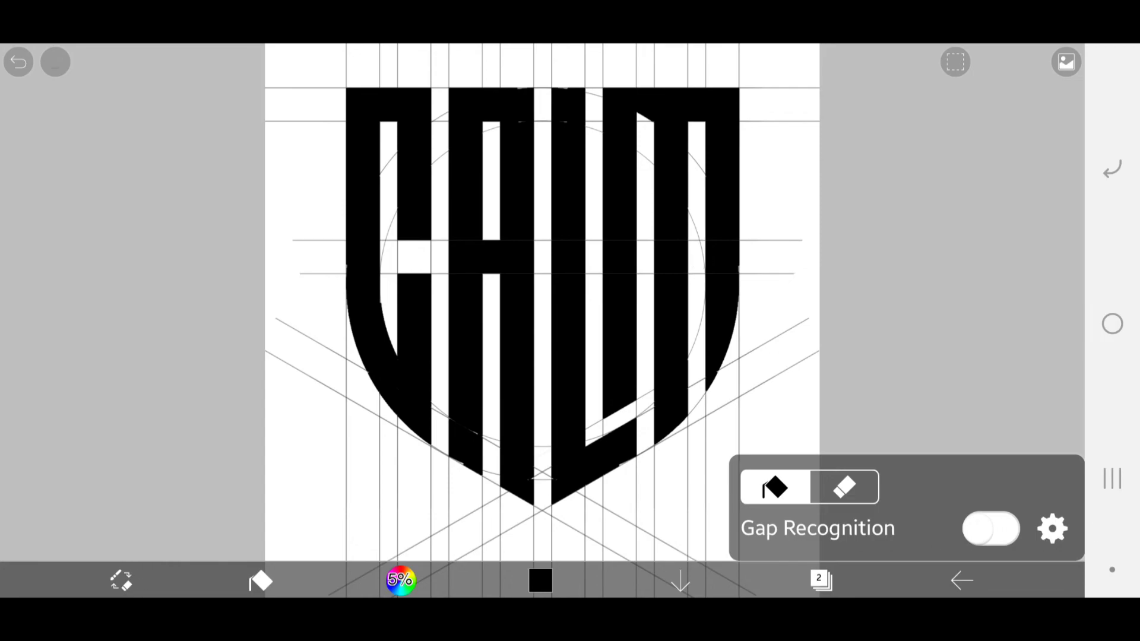
# Fill the slanted notch under the M's top bar between its inner and middle legs
pyautogui.press('b')
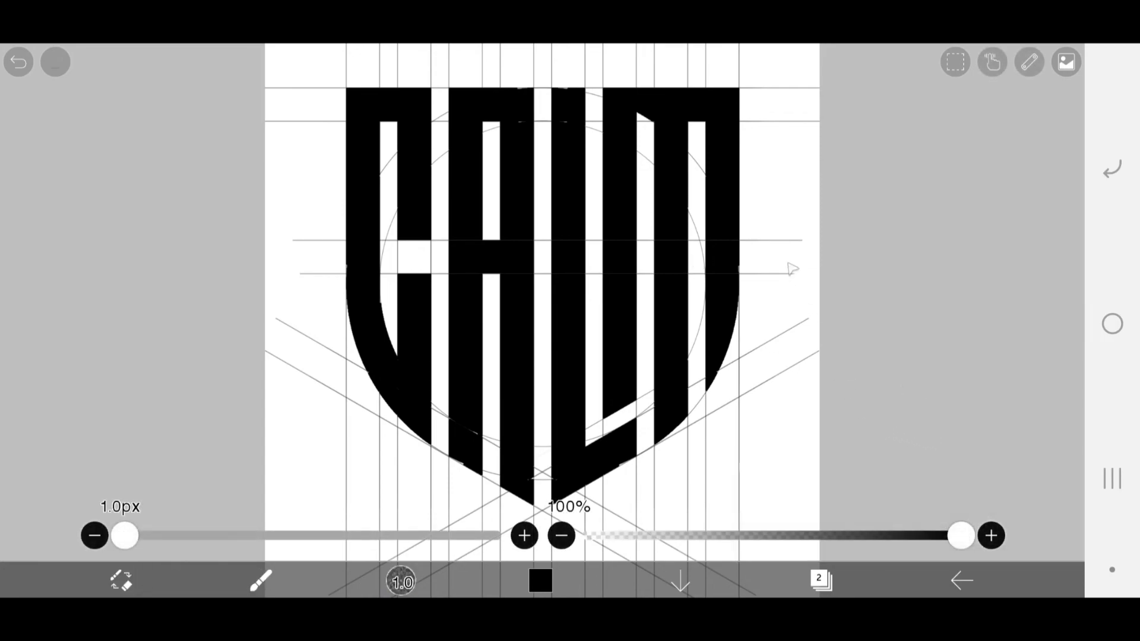
pyautogui.click(821, 581)
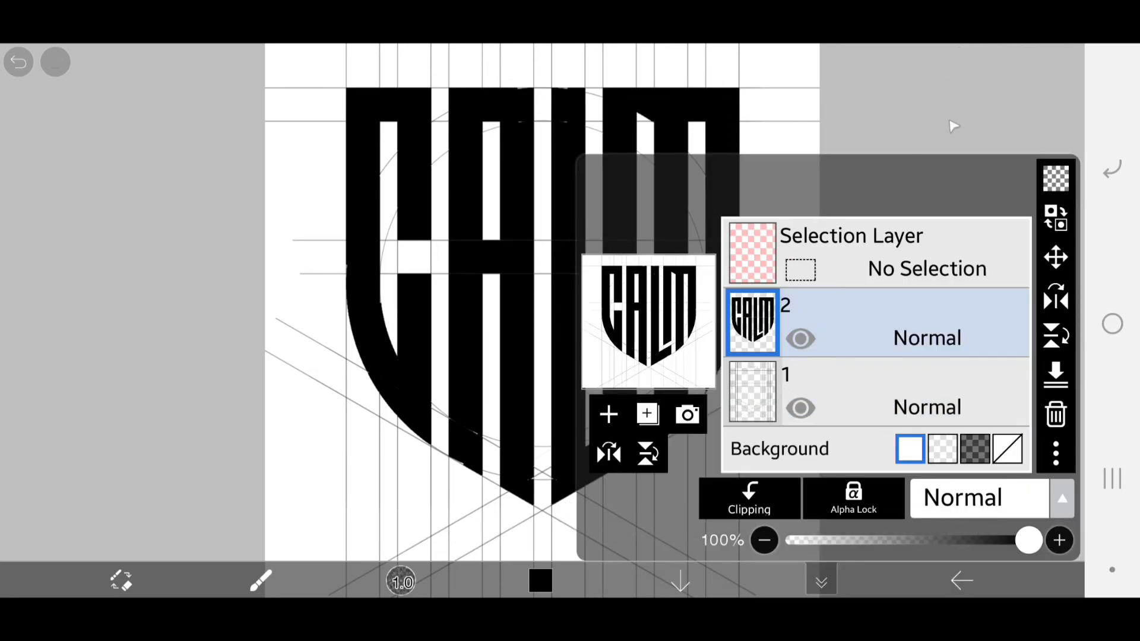
pyautogui.click(953, 126)
pyautogui.click(261, 580)
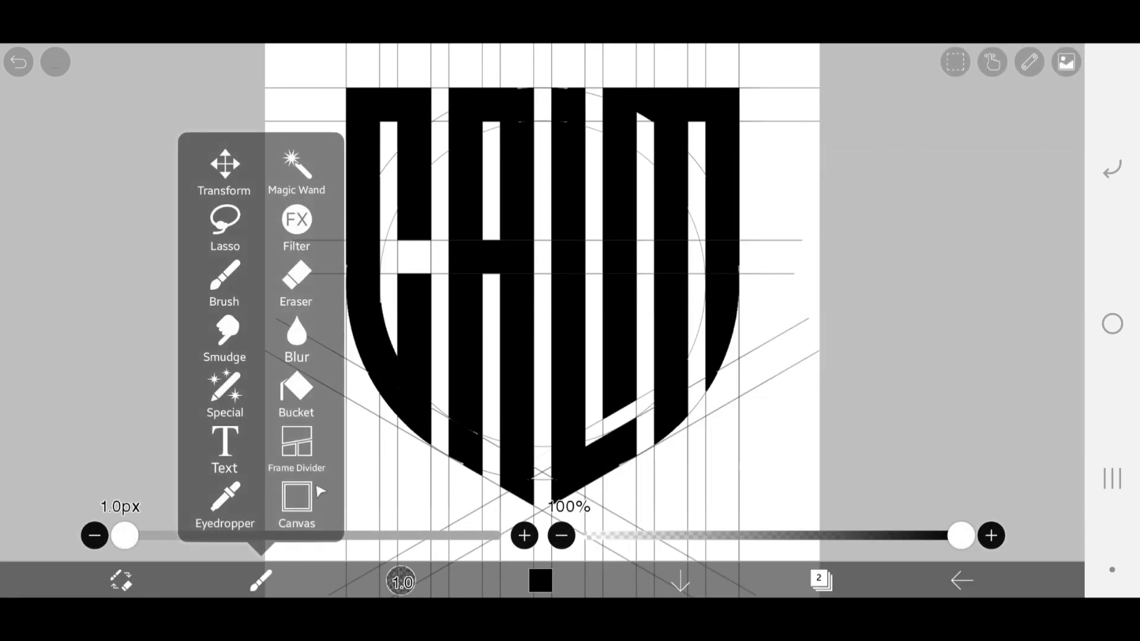
pyautogui.click(296, 392)
pyautogui.scroll(6, 579, 213)
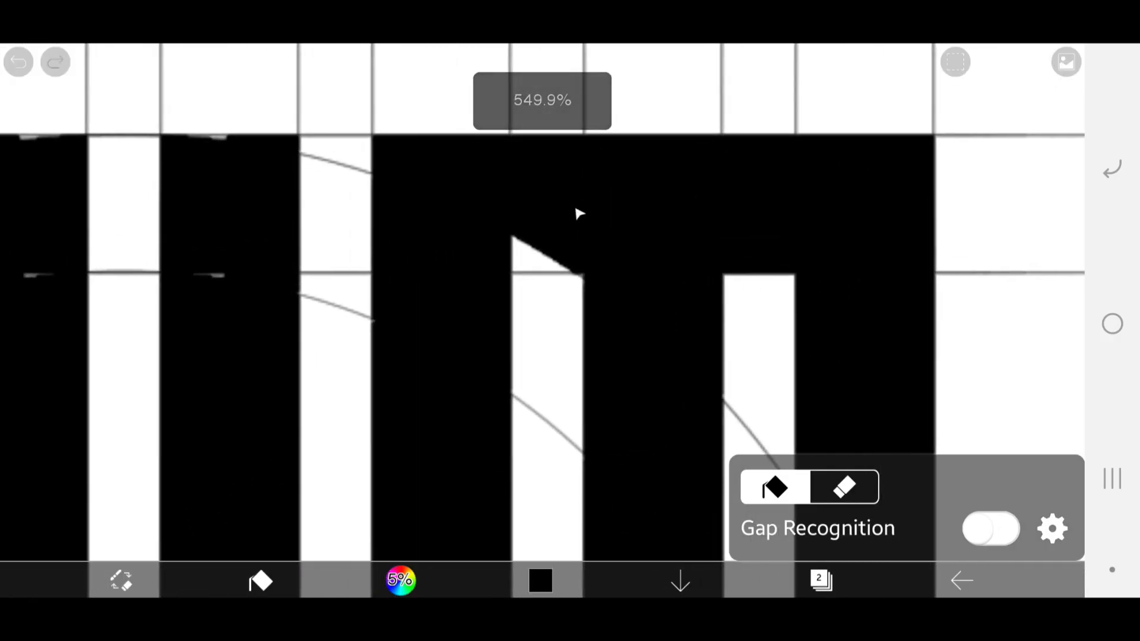
pyautogui.click(540, 257)
pyautogui.scroll(-6, 539, 257)
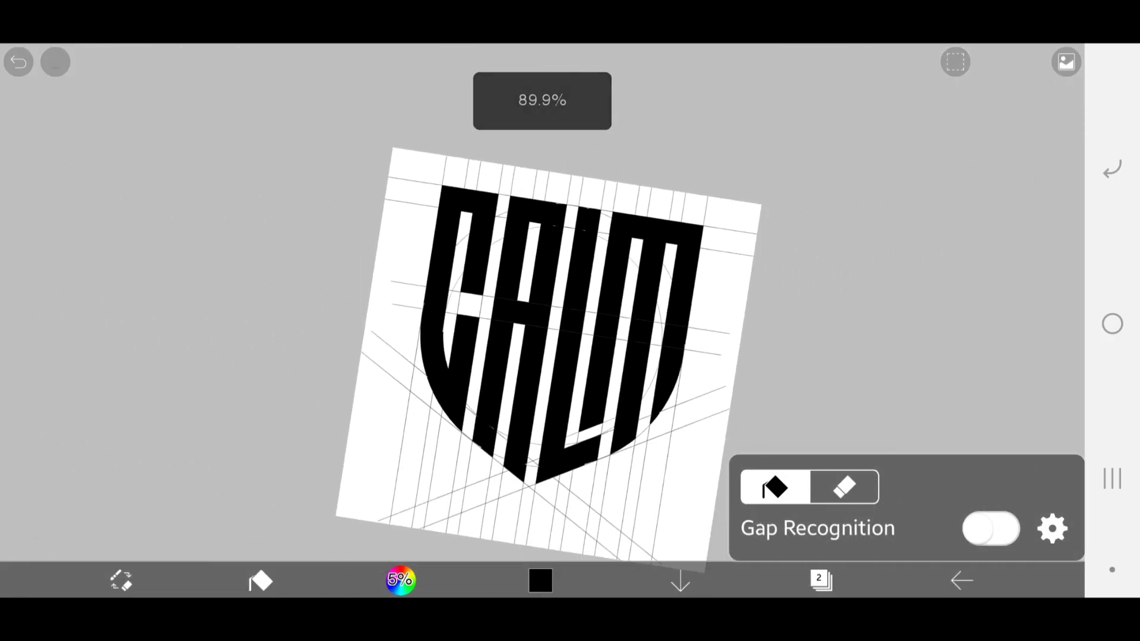
pyautogui.scroll(-1, 542, 344)
pyautogui.press('b')
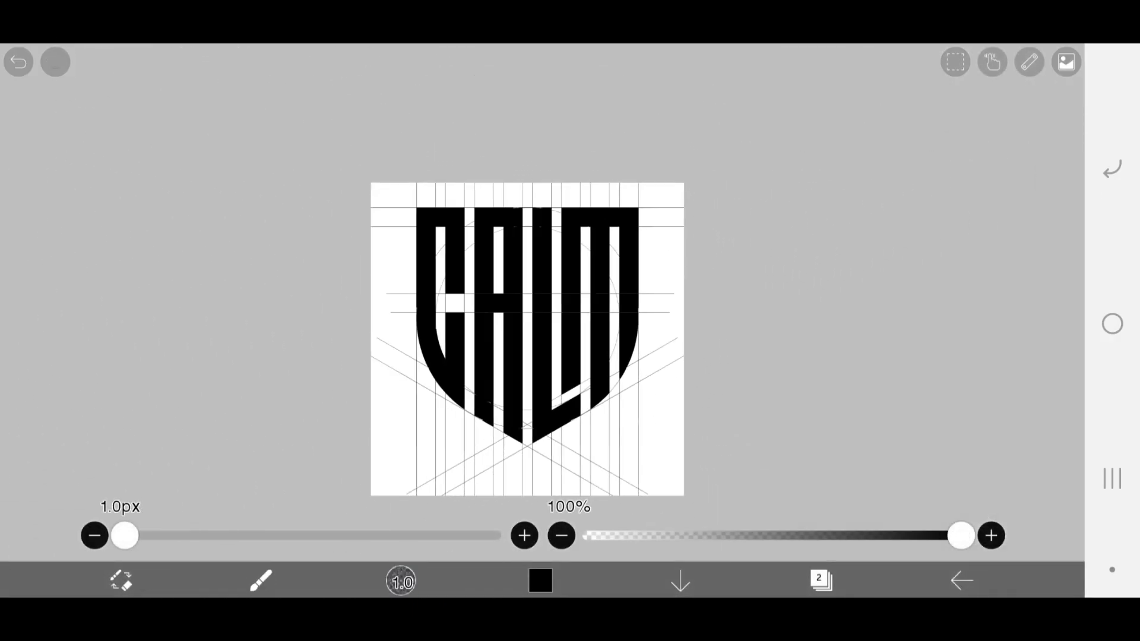
# Hide guide layer 1 to inspect the lettering on its own, and show the guides again
pyautogui.scroll(2, 528, 339)
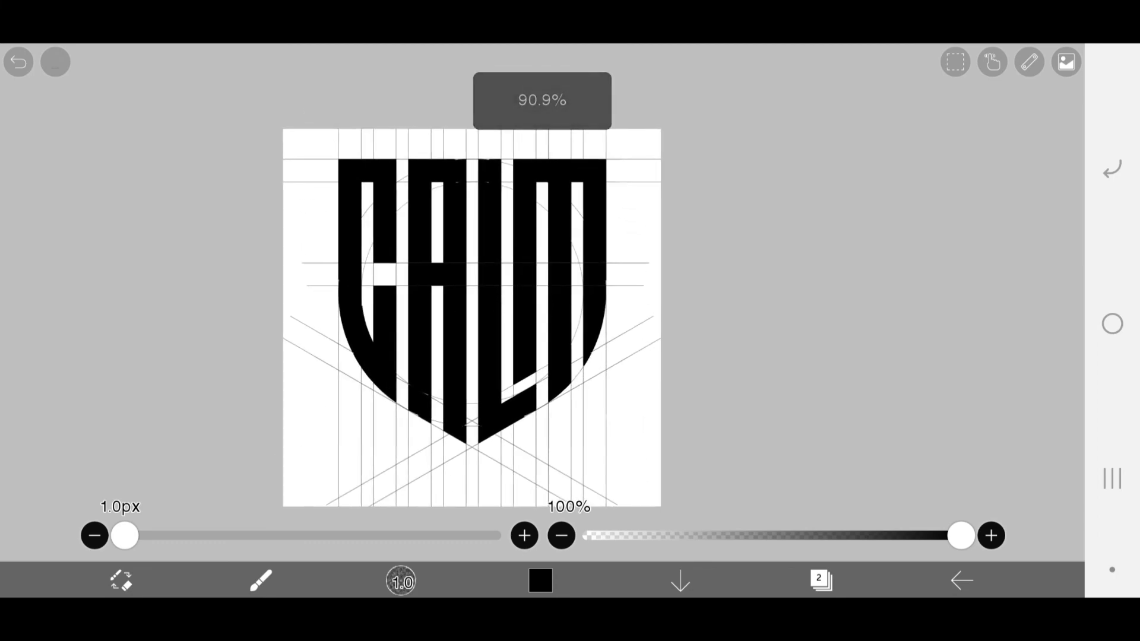
pyautogui.click(821, 581)
pyautogui.click(861, 392)
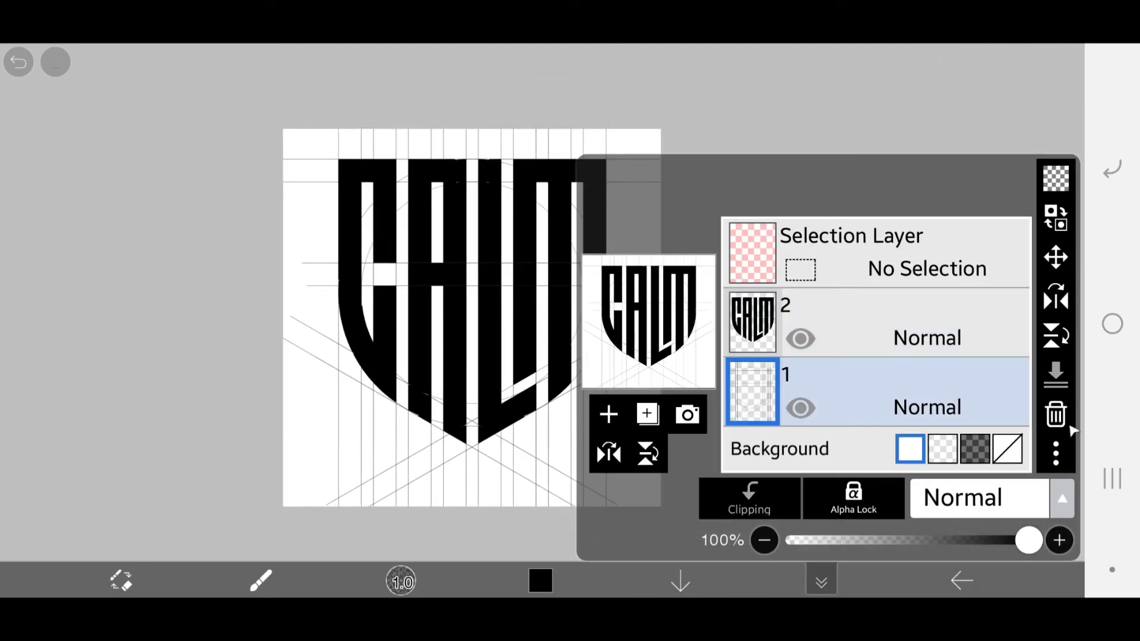
pyautogui.click(800, 407)
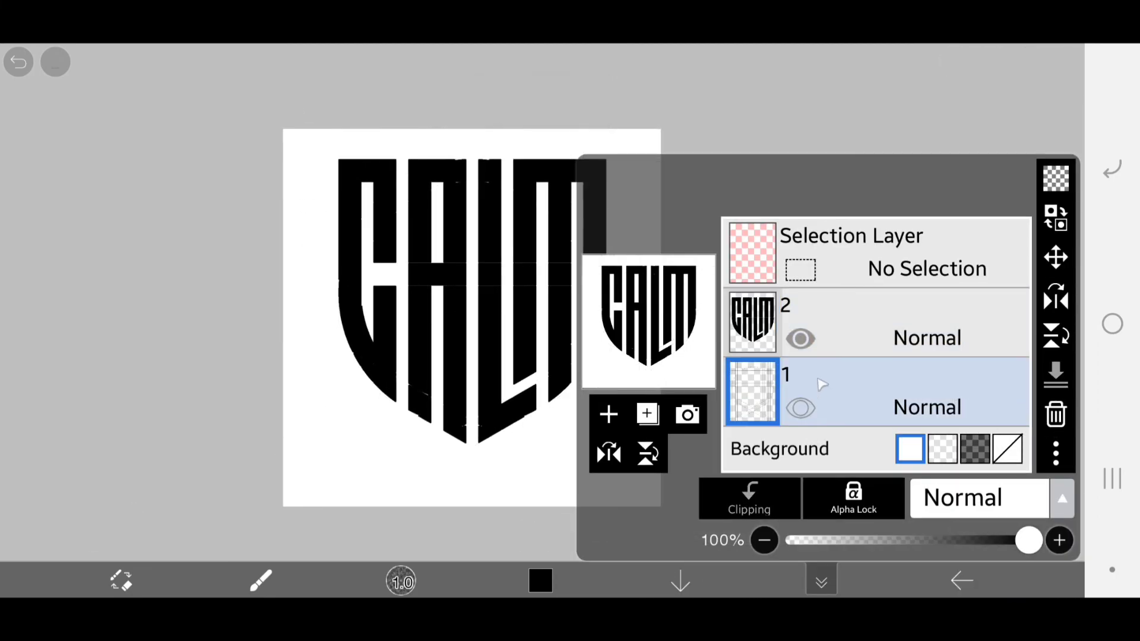
pyautogui.click(862, 343)
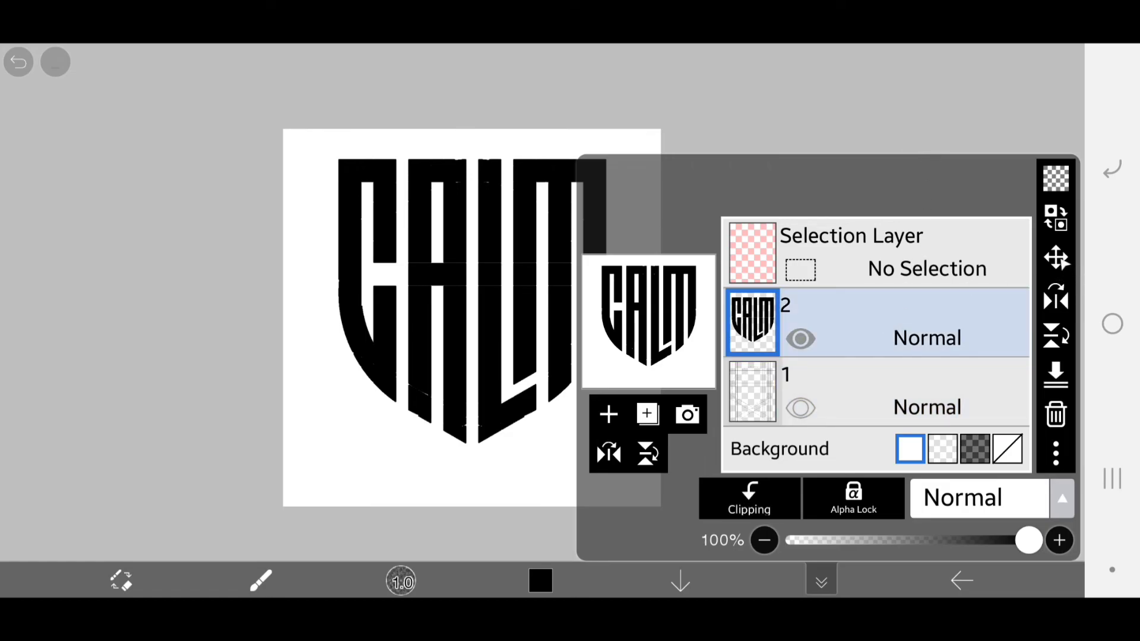
pyautogui.click(1007, 127)
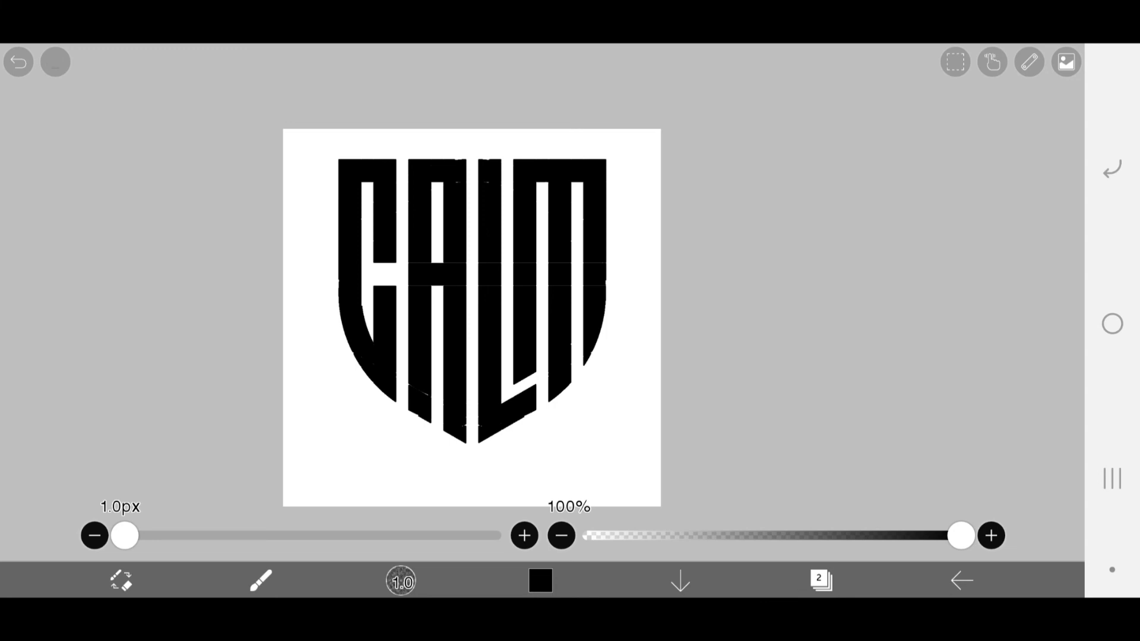
pyautogui.click(822, 581)
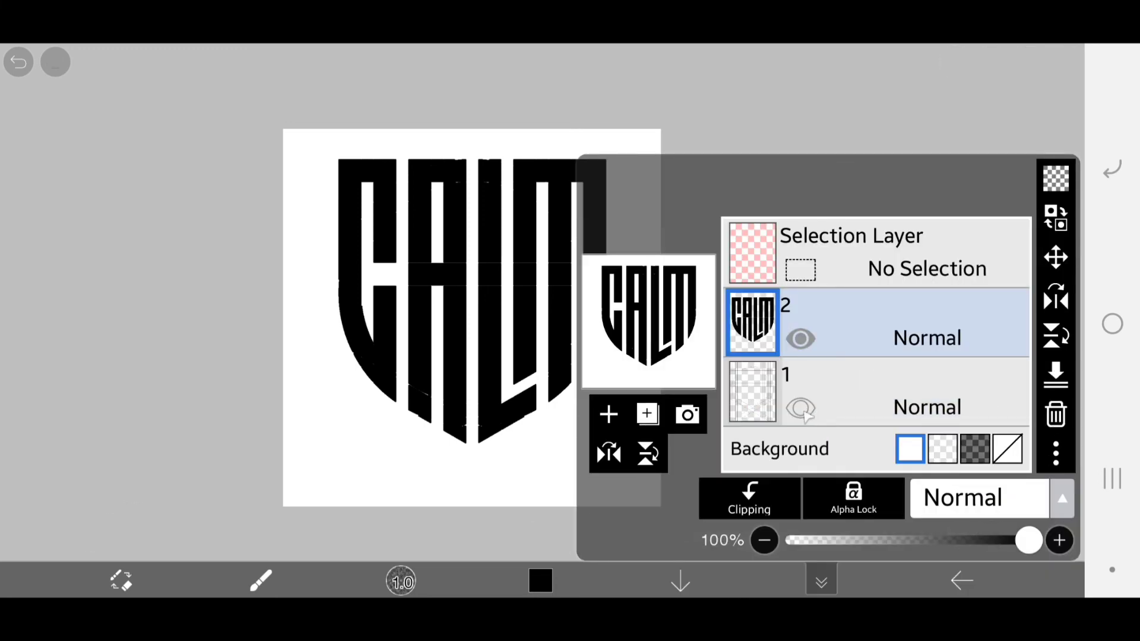
pyautogui.click(801, 408)
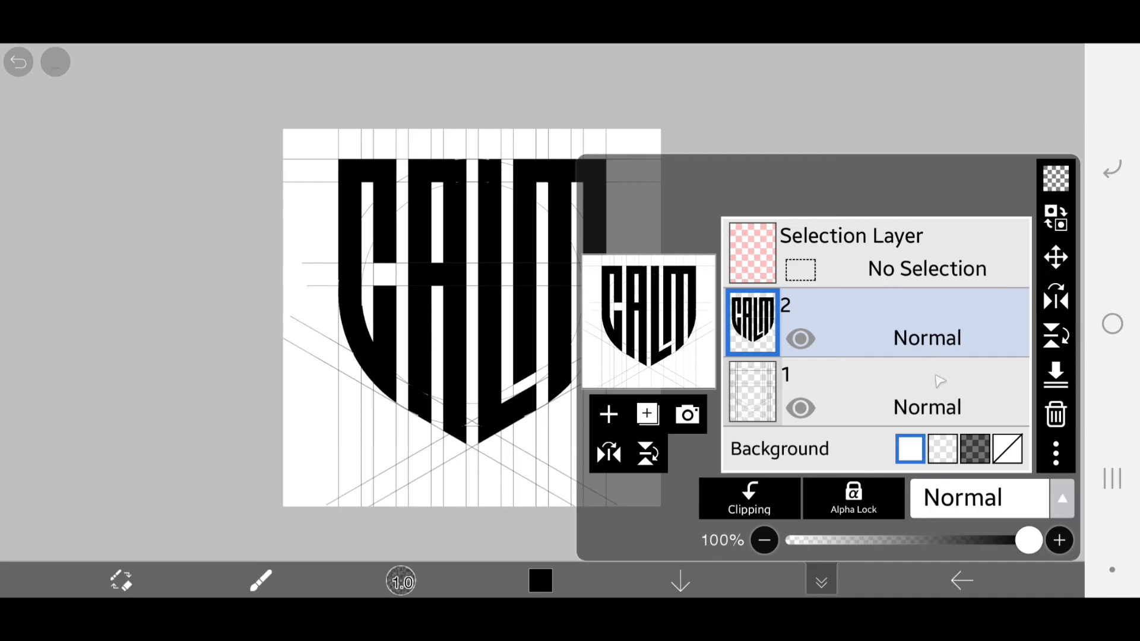
# Merge layer 2 down into the guide layer and move the merged artwork 4 px right and slightly down to centre it on the canvas
pyautogui.click(1056, 375)
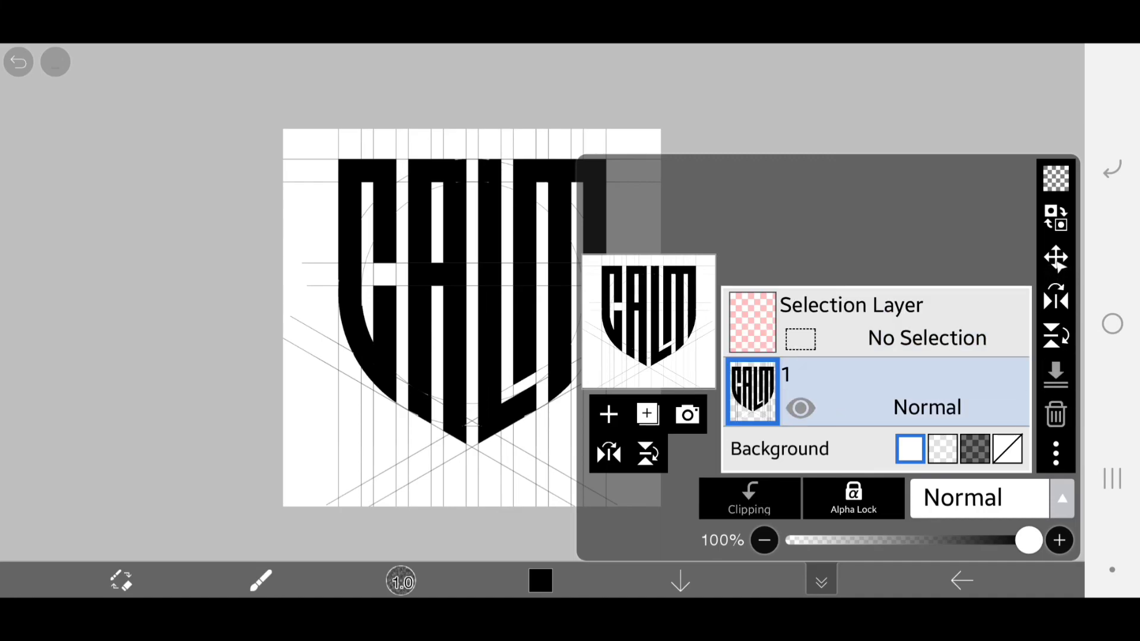
pyautogui.click(1056, 258)
pyautogui.scroll(-3, 837, 473)
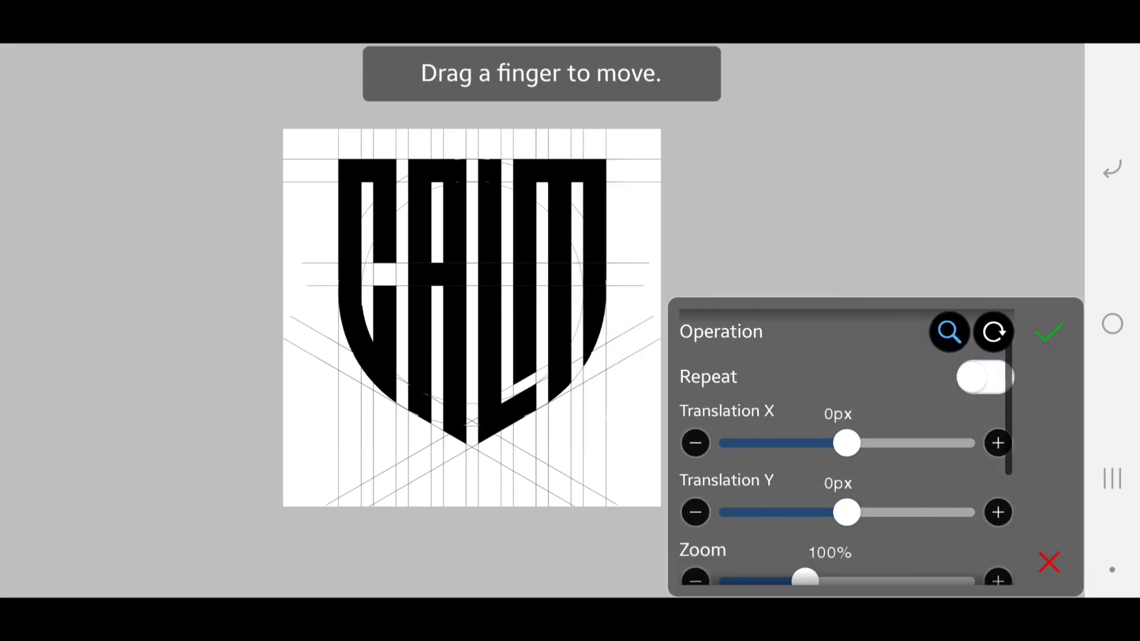
pyautogui.moveTo(846, 359); pyautogui.dragTo(848, 359)
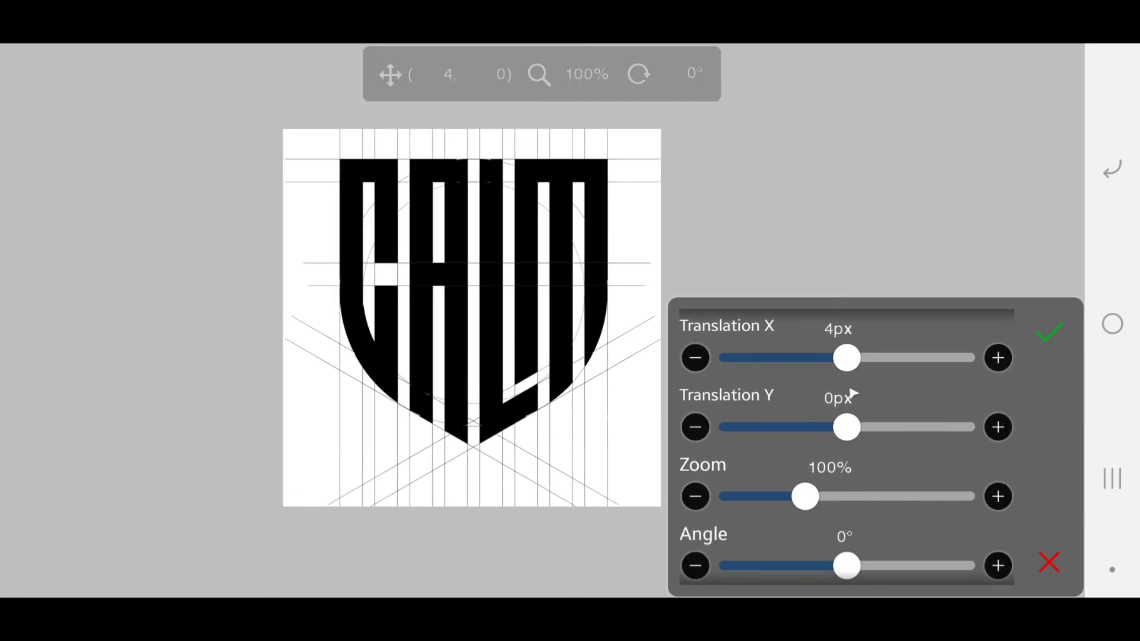
pyautogui.moveTo(847, 427); pyautogui.dragTo(854, 427)
pyautogui.click(1049, 332)
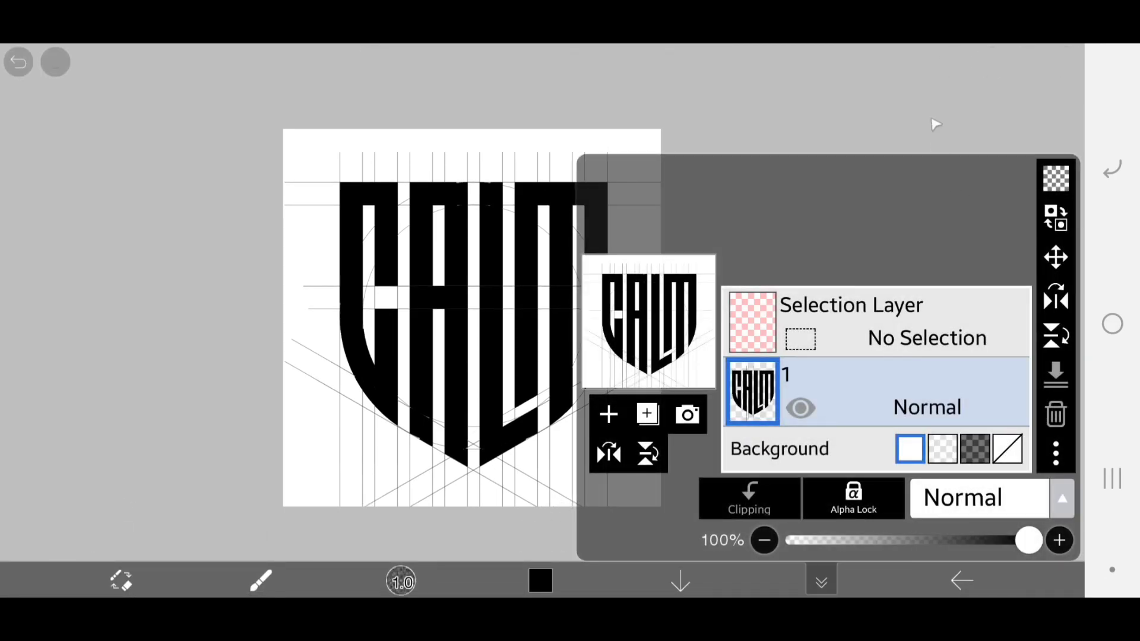
# Close the layer list, view the centred logo, and return from the canvas to My Gallery
pyautogui.click(934, 119)
pyautogui.scroll(3, 472, 318)
pyautogui.scroll(3, 513, 310)
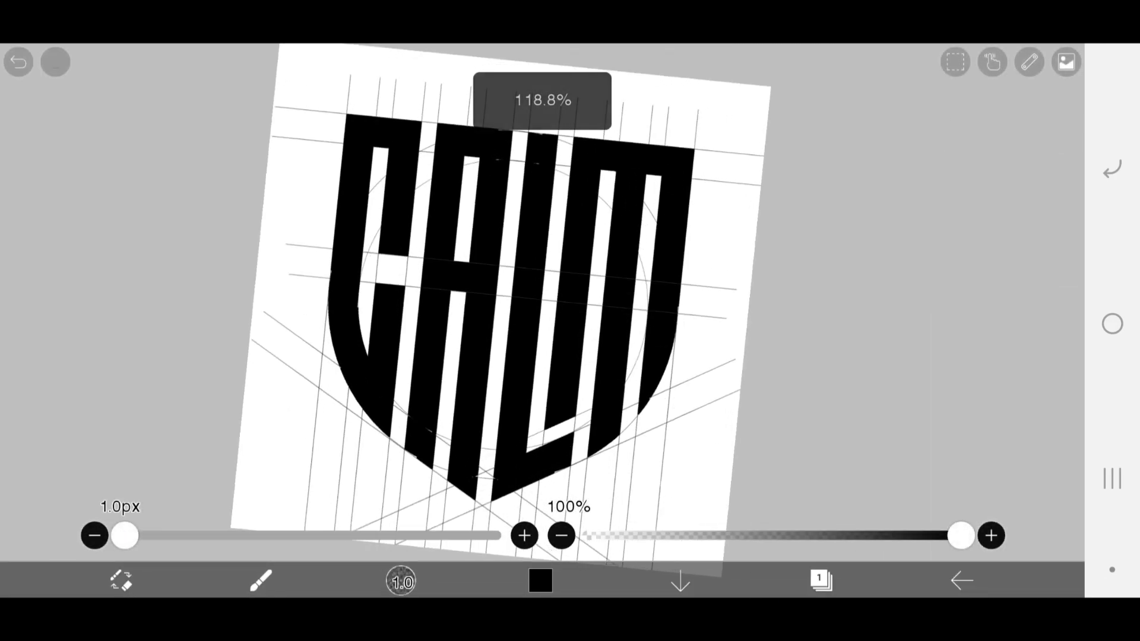
pyautogui.scroll(1, 542, 320)
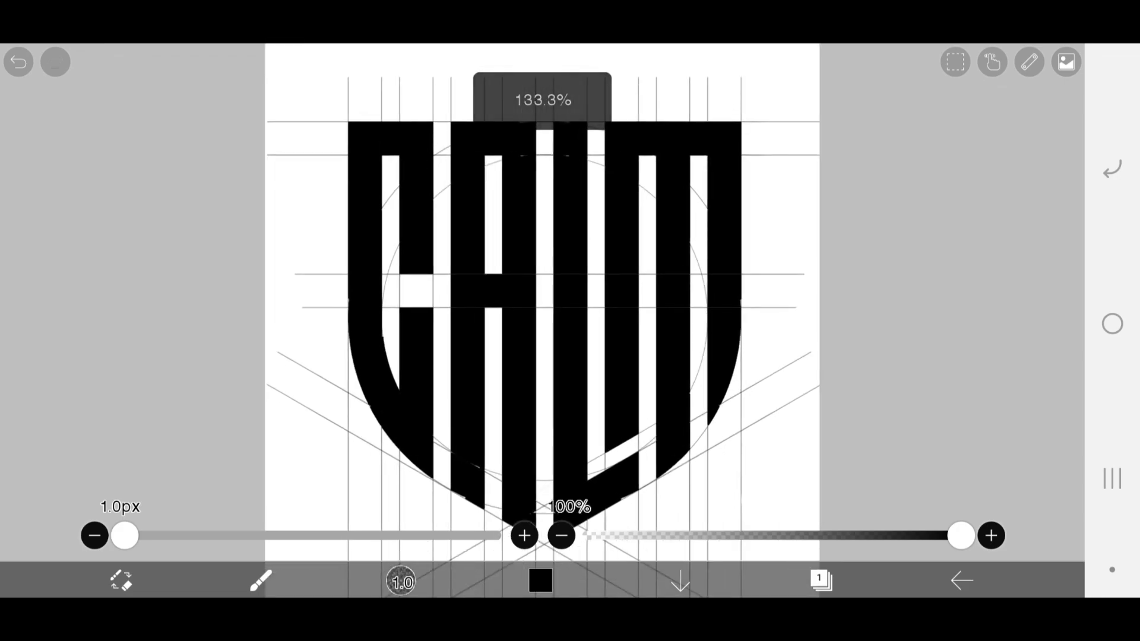
pyautogui.click(962, 581)
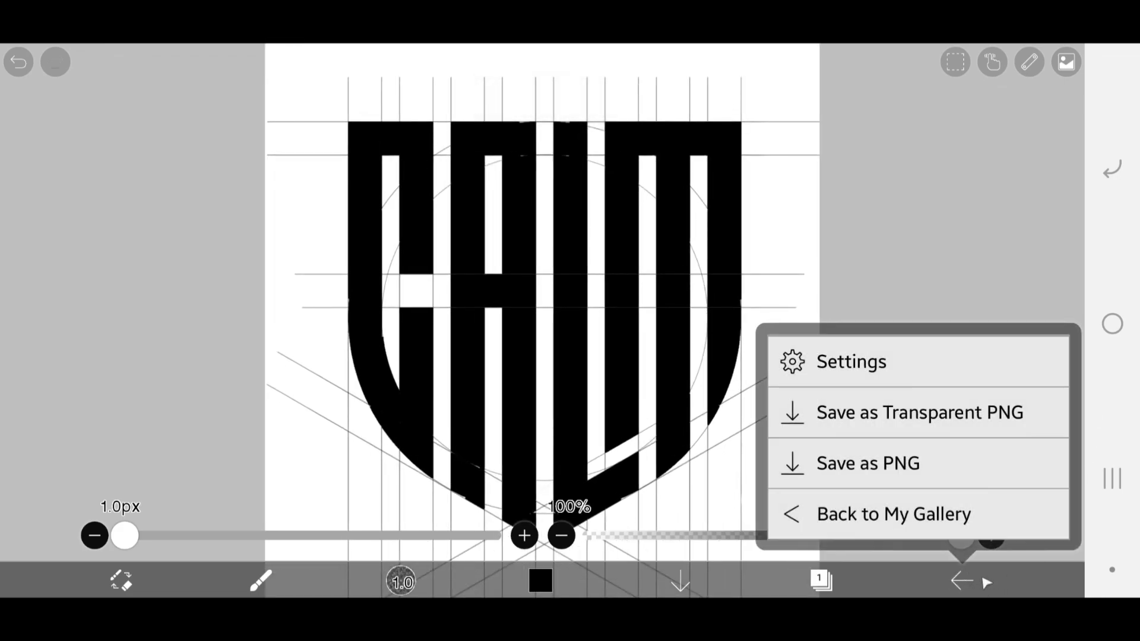
pyautogui.click(967, 515)
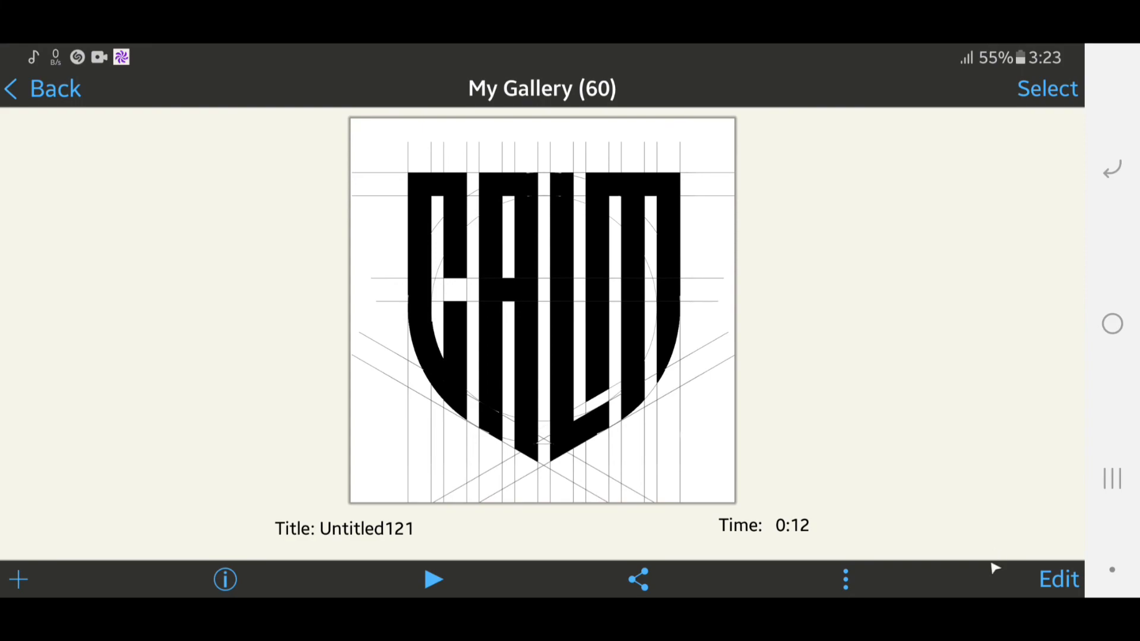
# Reopen the Untitled121 artwork from the gallery overview and save it as a JPEG photo
pyautogui.click(45, 89)
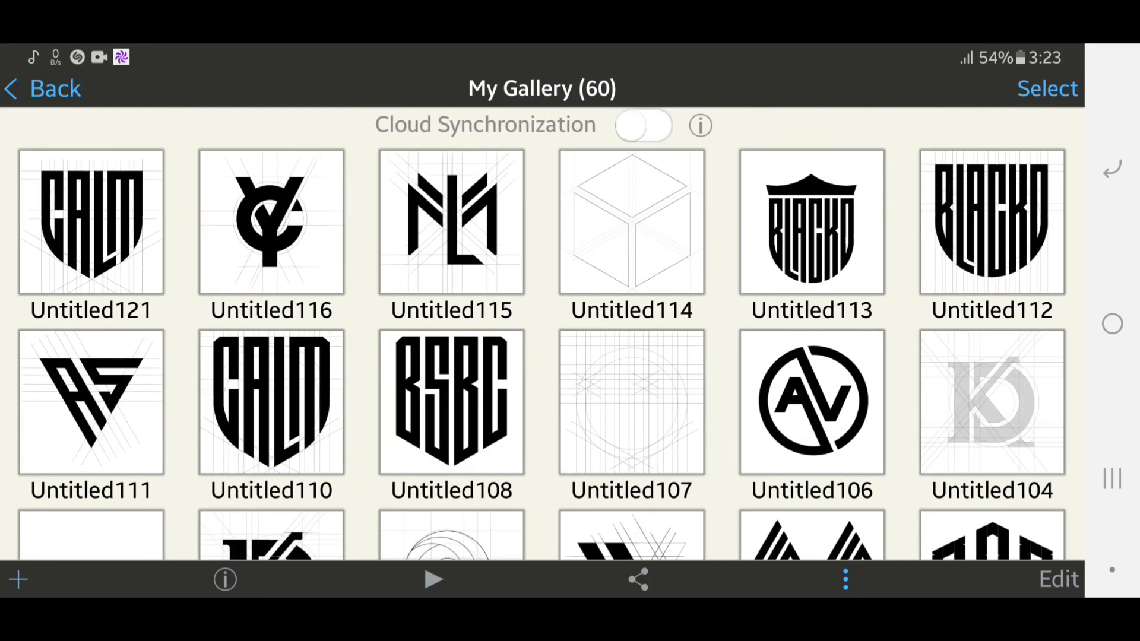
pyautogui.click(134, 256)
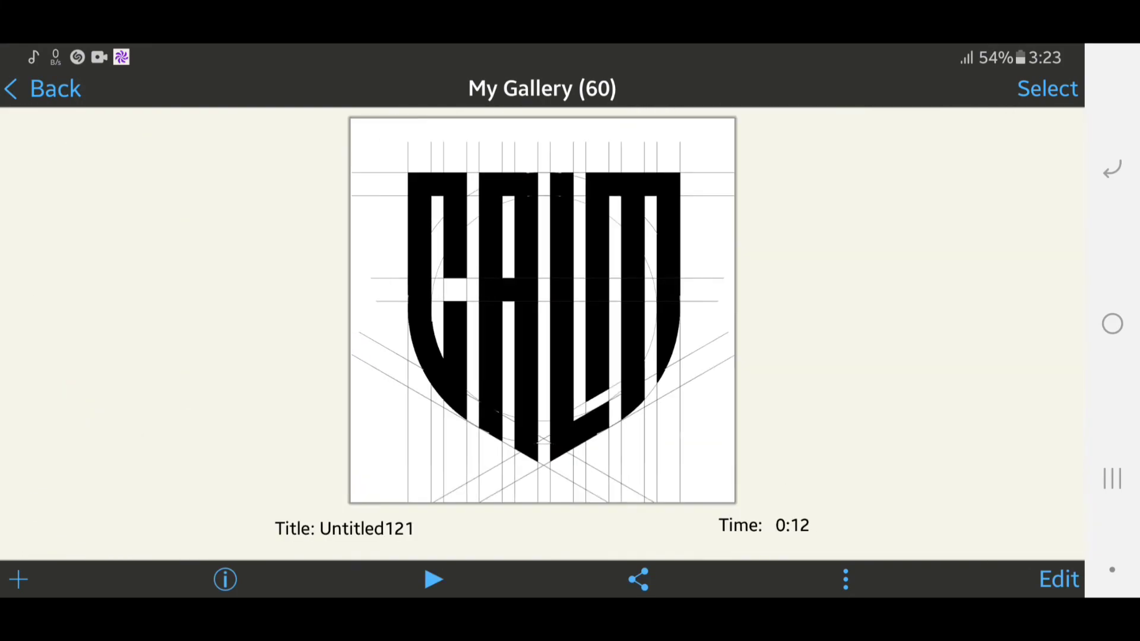
pyautogui.click(846, 579)
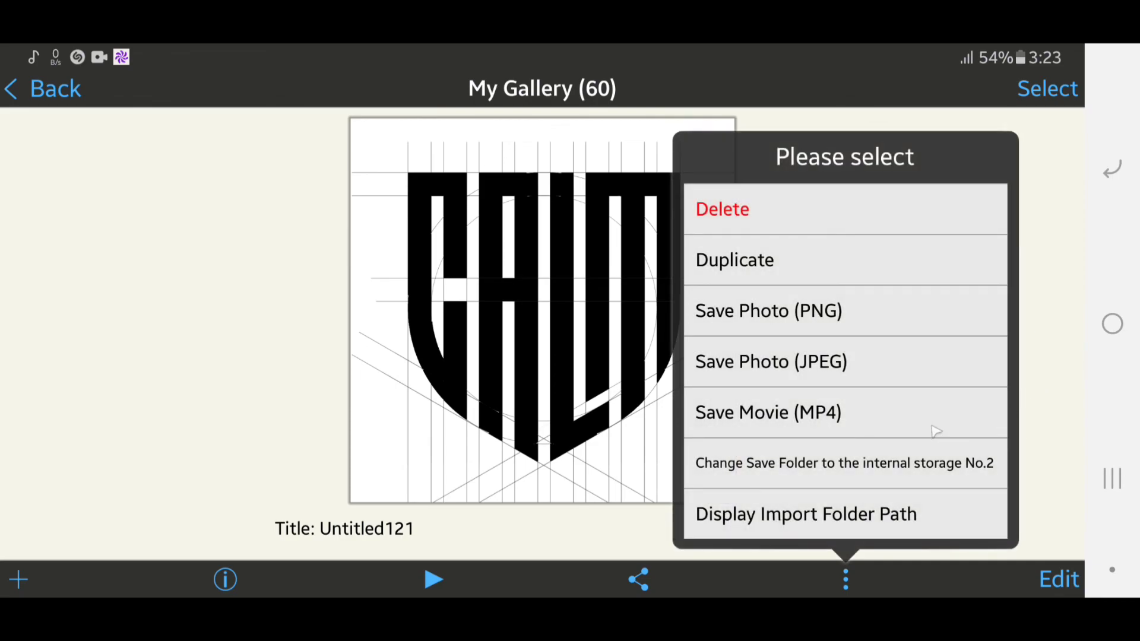
pyautogui.click(862, 371)
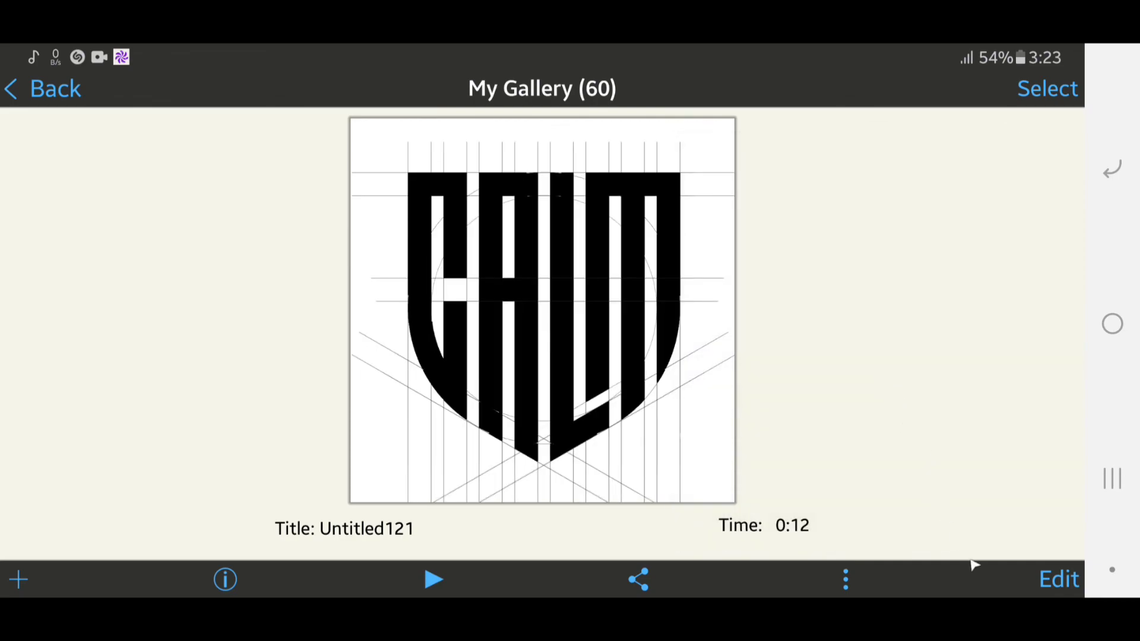
# Leave the gallery and exit ibis Paint to the device's home screen
pyautogui.click(62, 89)
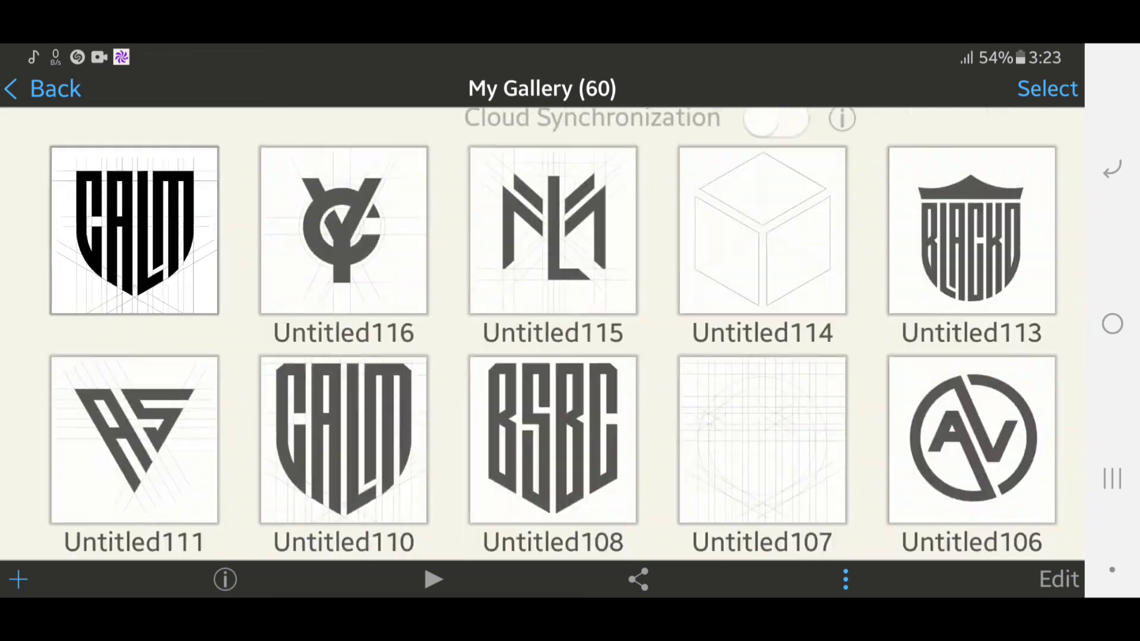
pyautogui.click(63, 89)
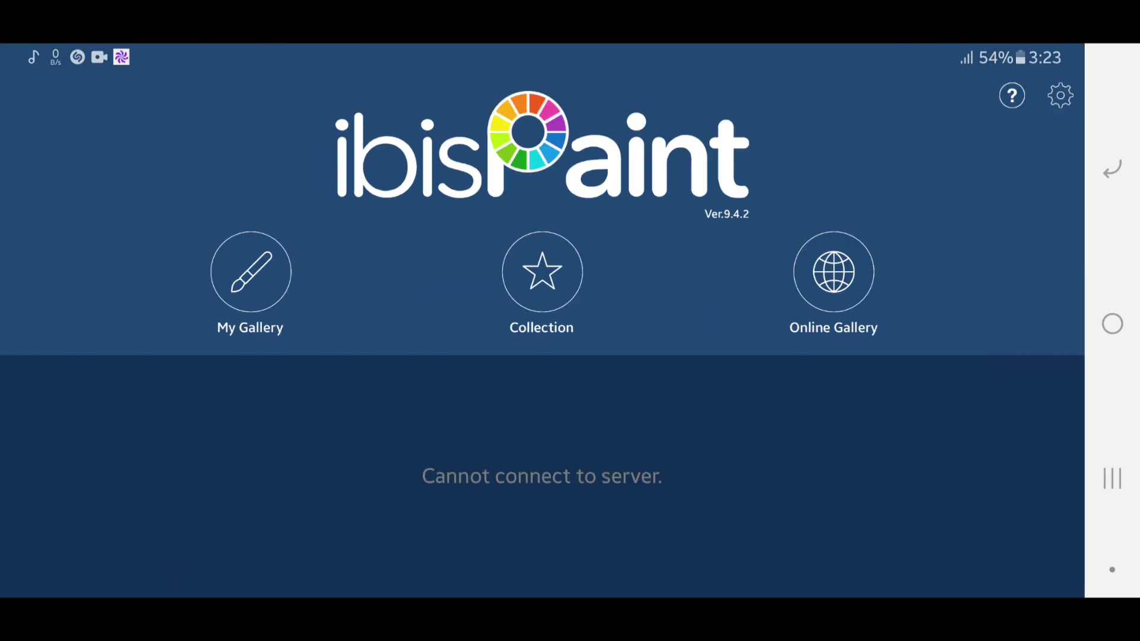
pyautogui.click(1104, 178)
pyautogui.click(1104, 181)
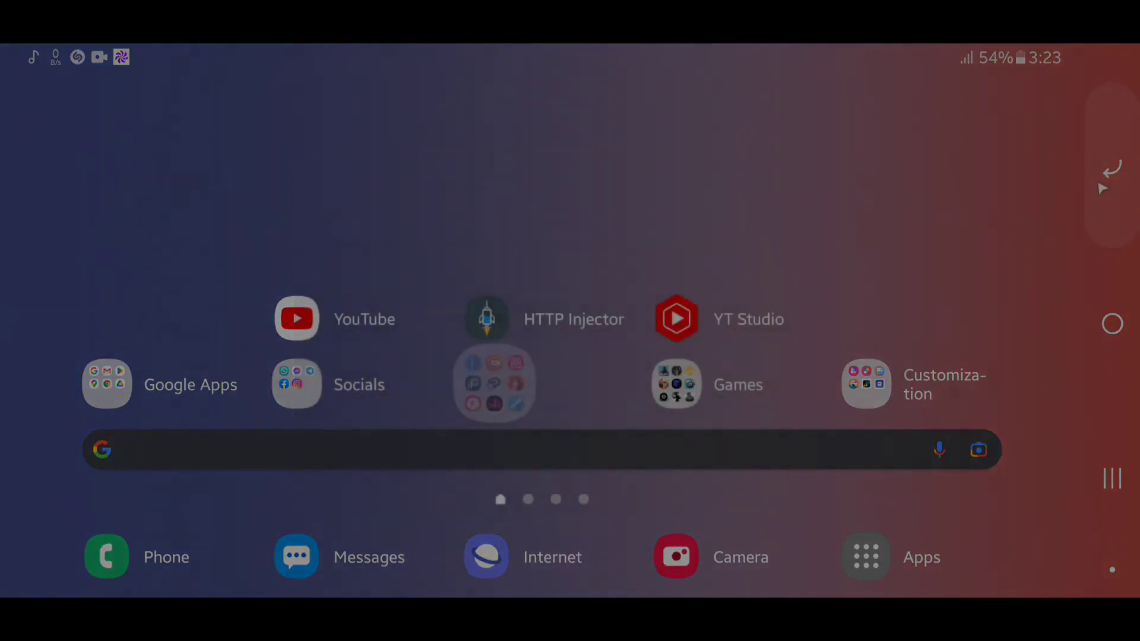